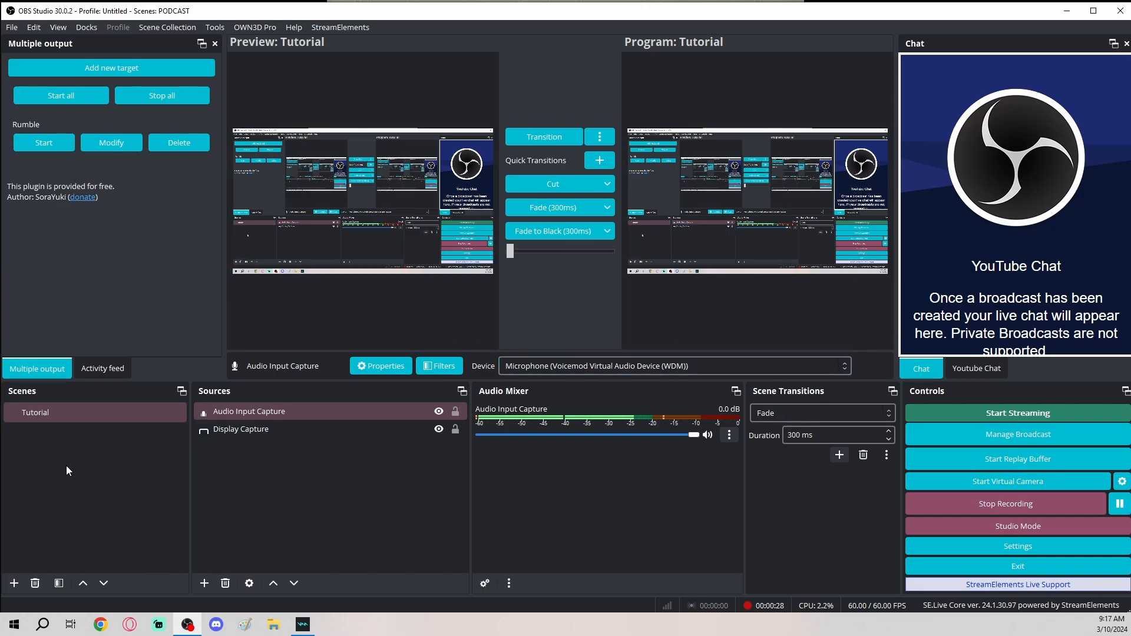
pyautogui.click(454, 413)
pyautogui.moveTo(21, 392)
pyautogui.mouseDown()
pyautogui.moveTo(74, 396)
pyautogui.moveTo(36, 395)
pyautogui.mouseUp()
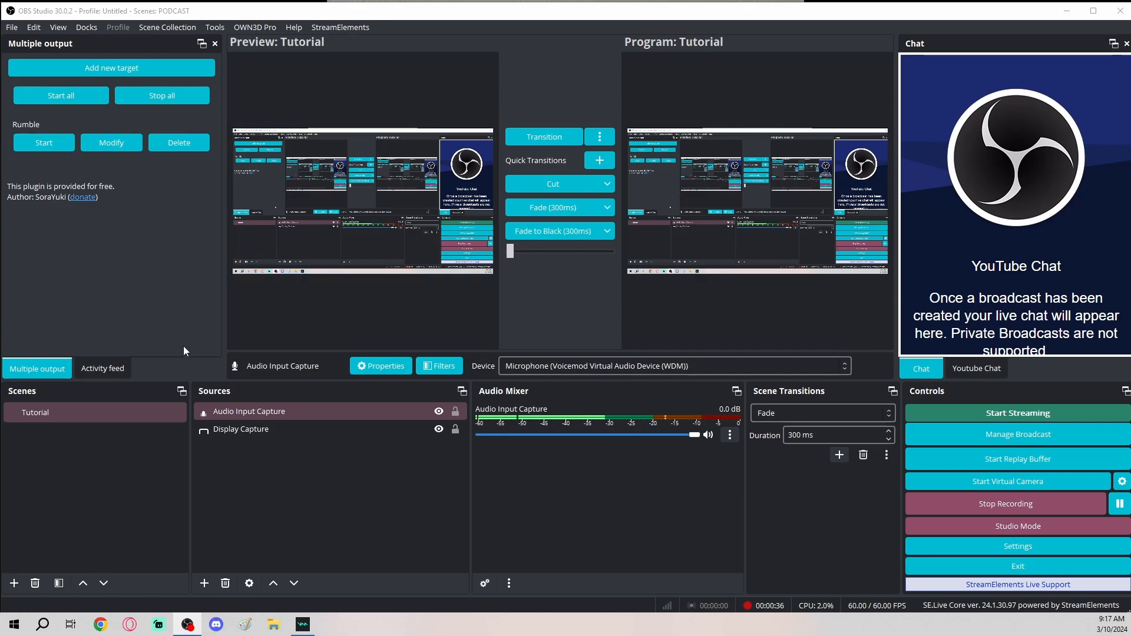
pyautogui.click(93, 412)
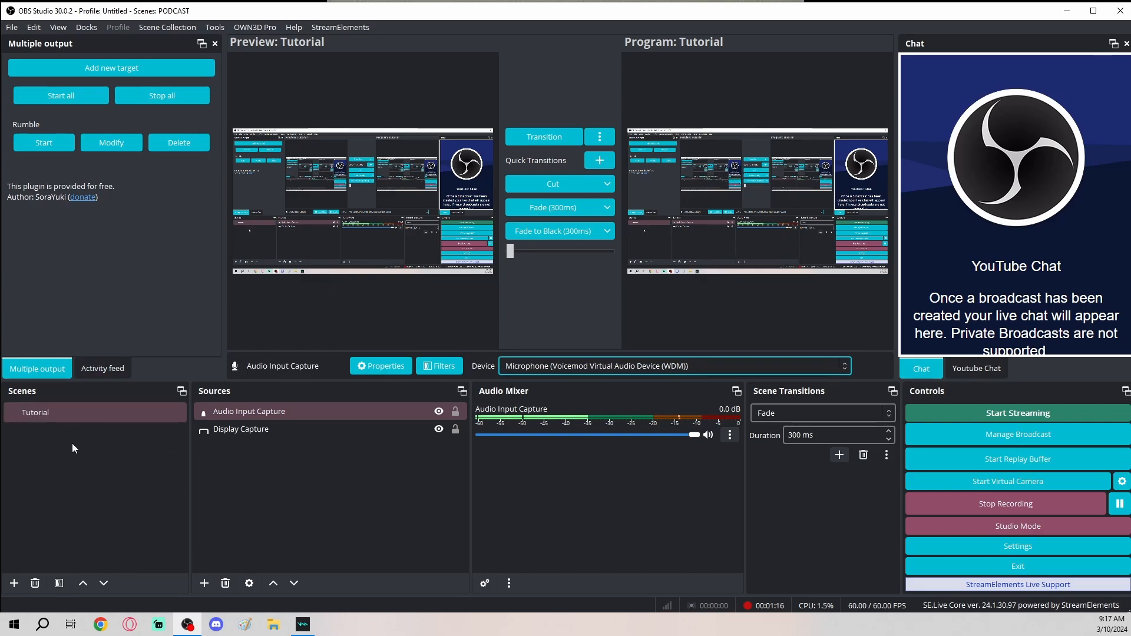
# Create a new scene named Live Play
pyautogui.click(14, 583)
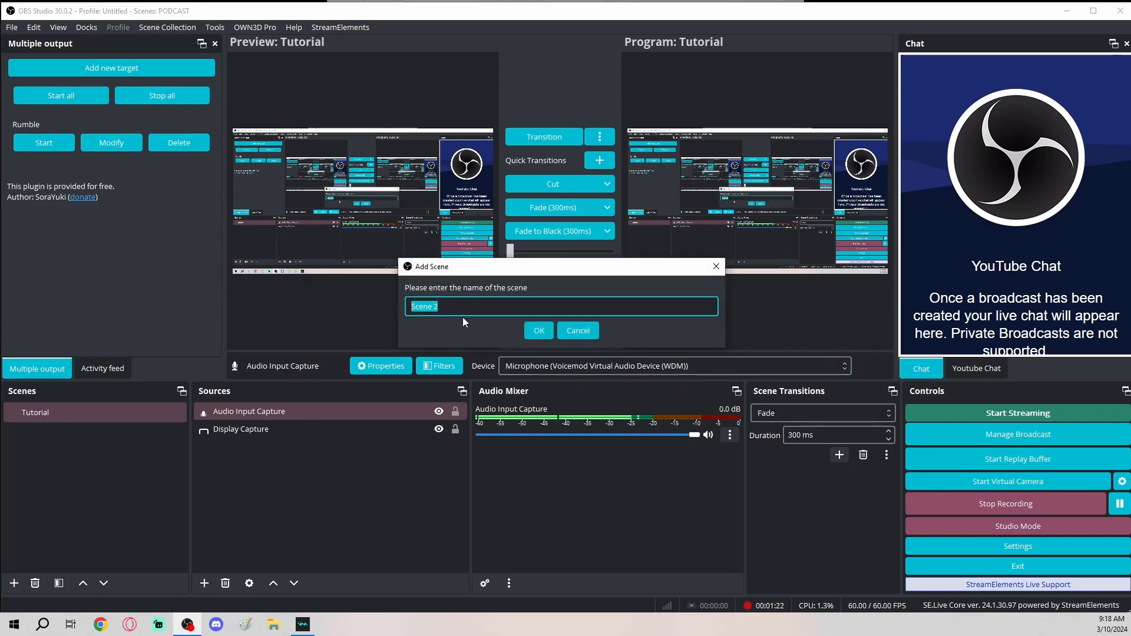
pyautogui.press('BackSpace')
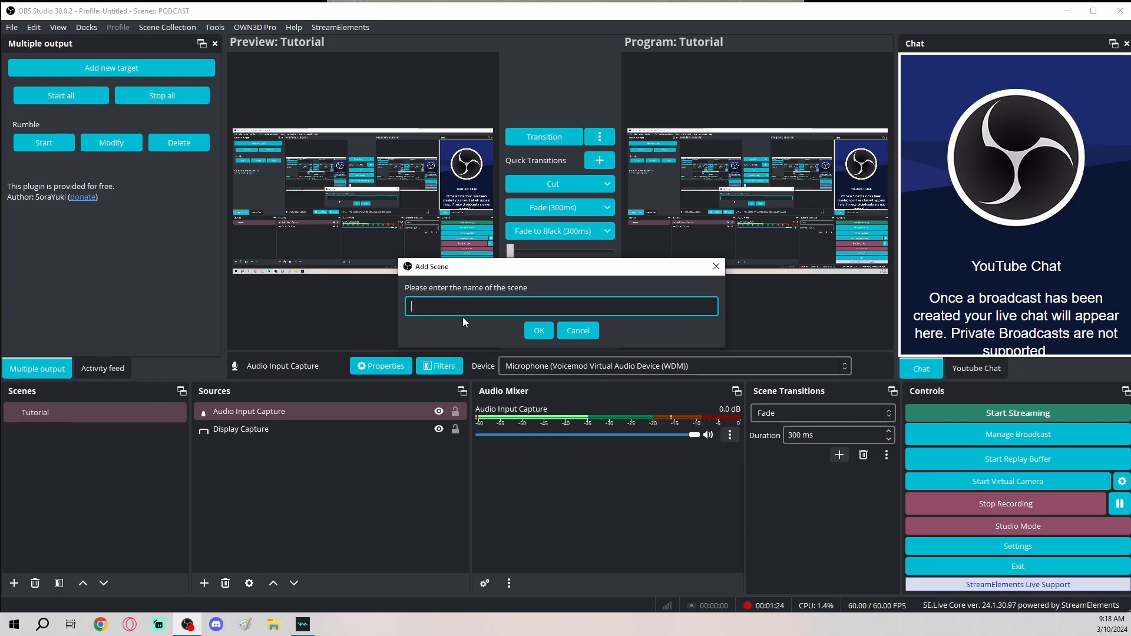
pyautogui.write('Live Play')
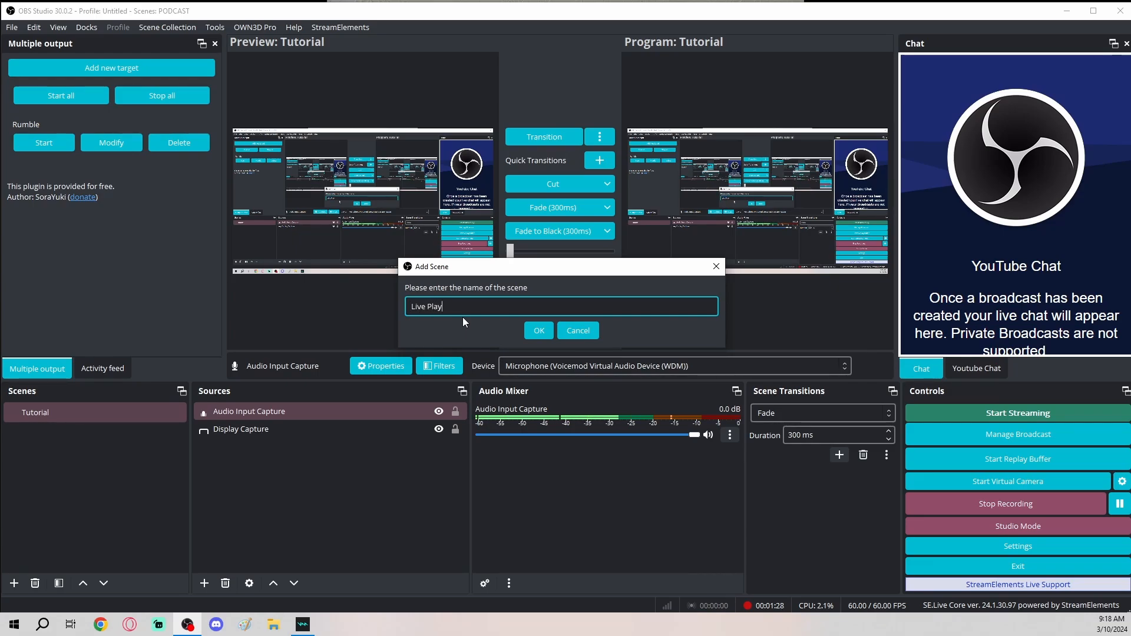
pyautogui.click(540, 333)
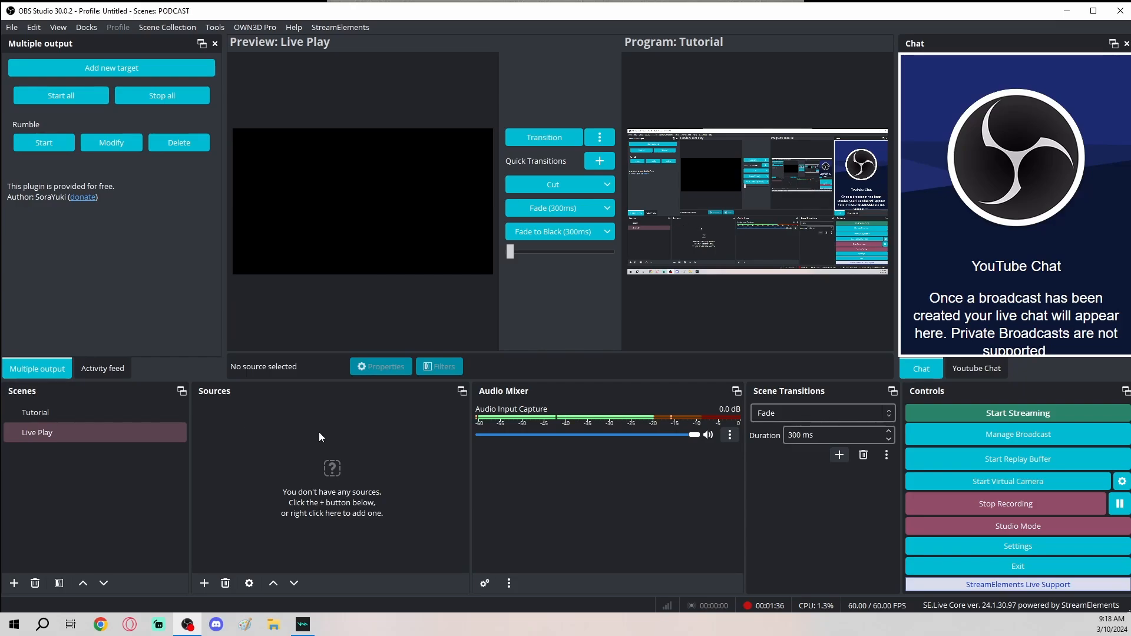
# Add a new Game Capture source with its default name to the Live Play scene
pyautogui.click(204, 583)
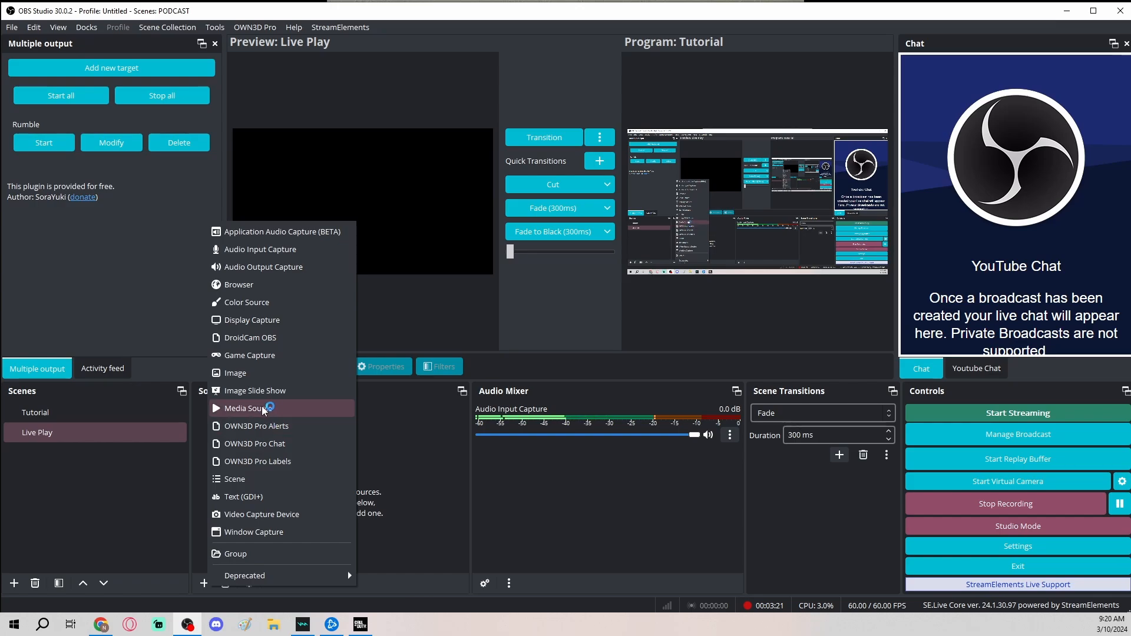
pyautogui.click(276, 355)
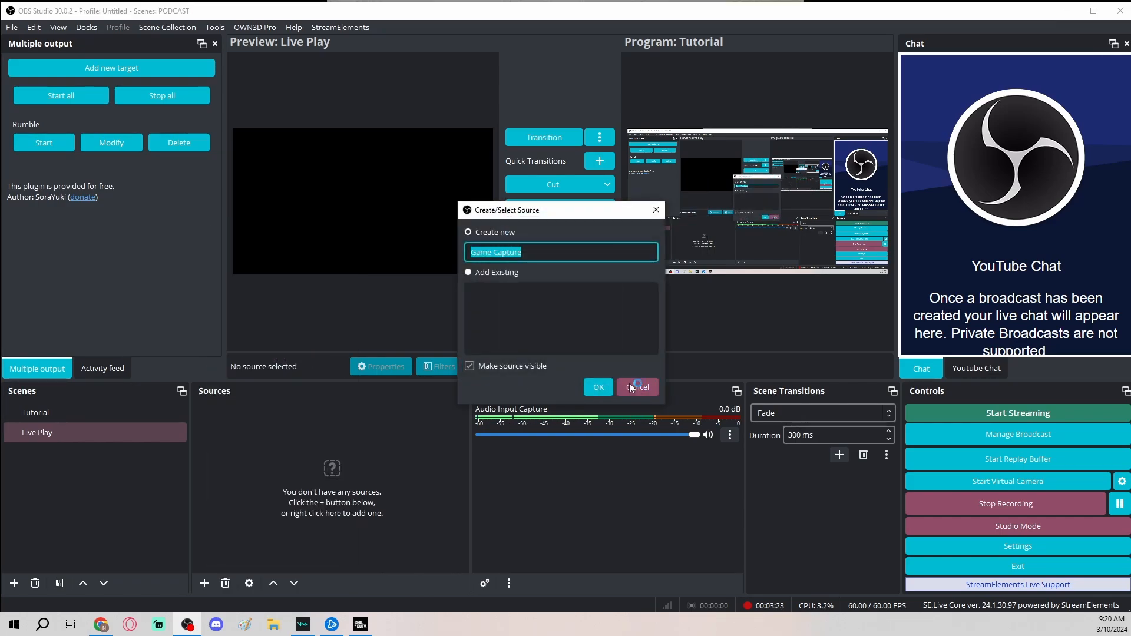
pyautogui.click(605, 391)
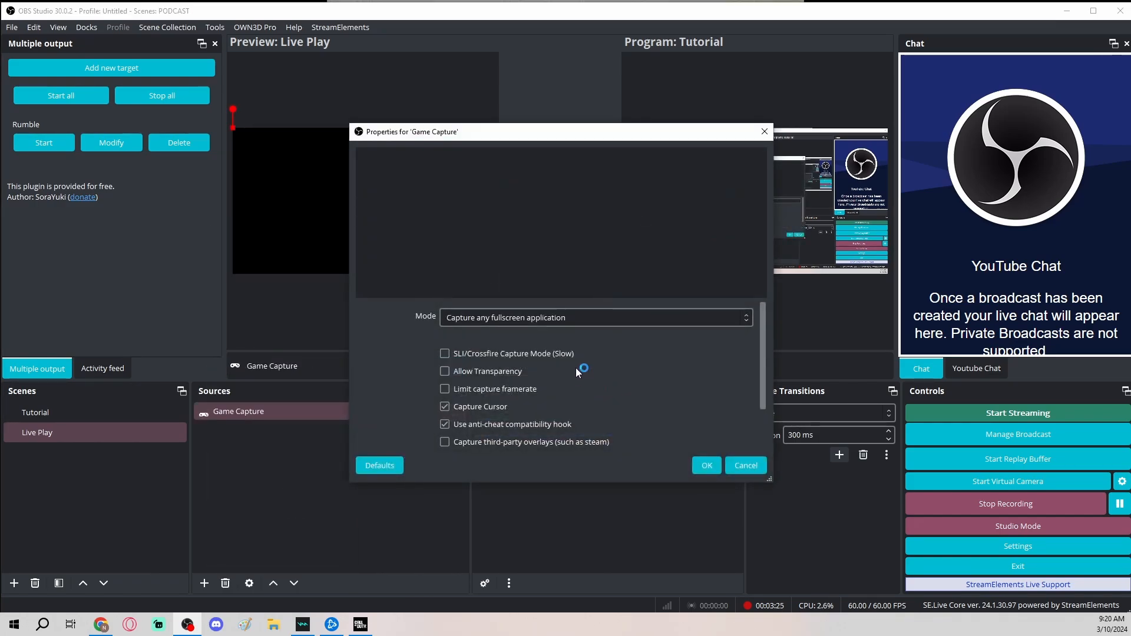
# Set the Game Capture mode to Capture specific window, choose the [cod.exe]: Call of Duty® HQ window, and accept the properties
pyautogui.click(589, 321)
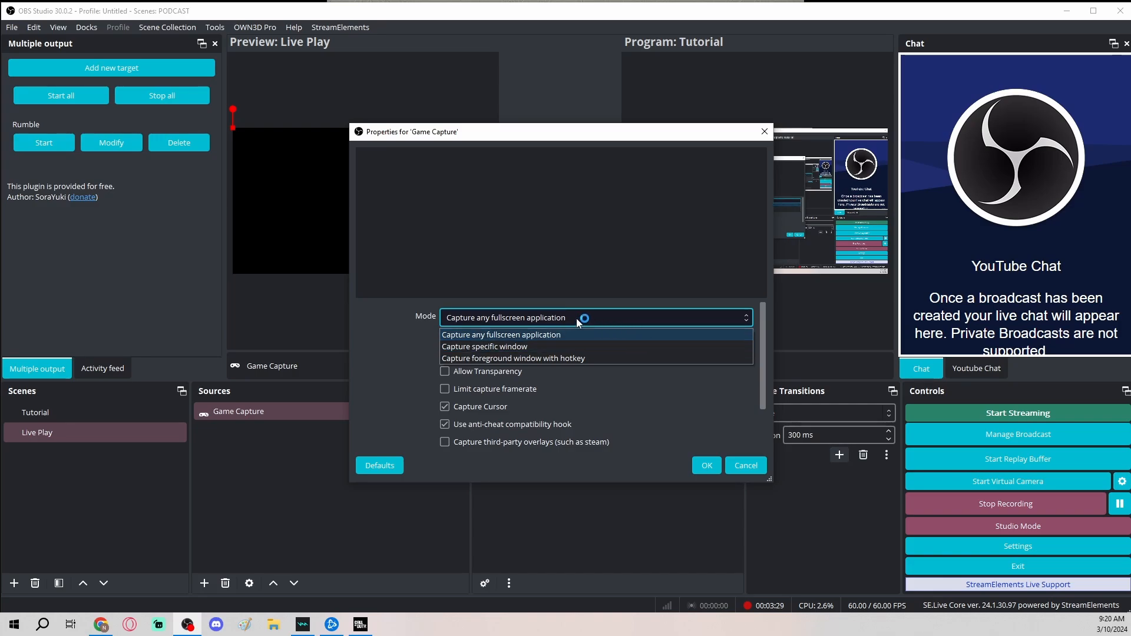
pyautogui.click(553, 347)
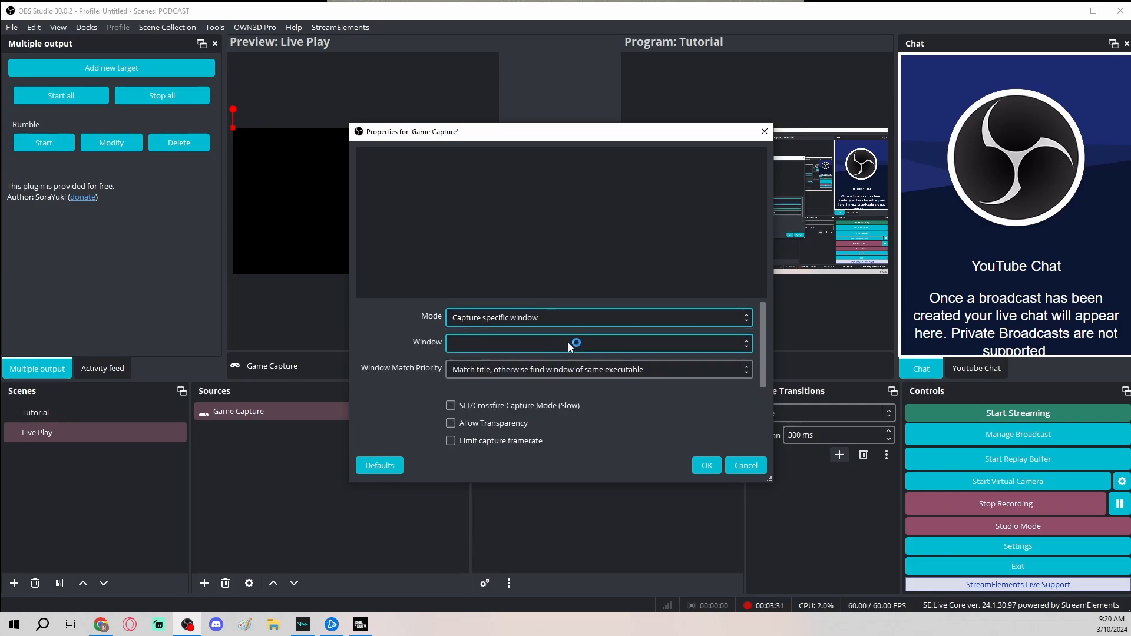
pyautogui.click(585, 343)
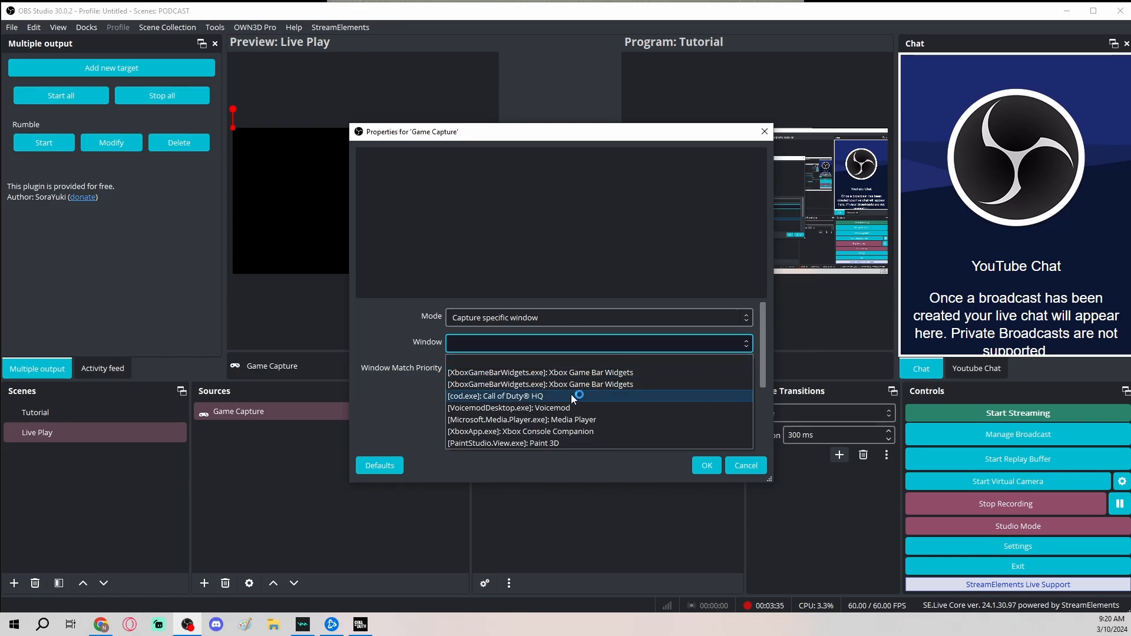
pyautogui.click(550, 396)
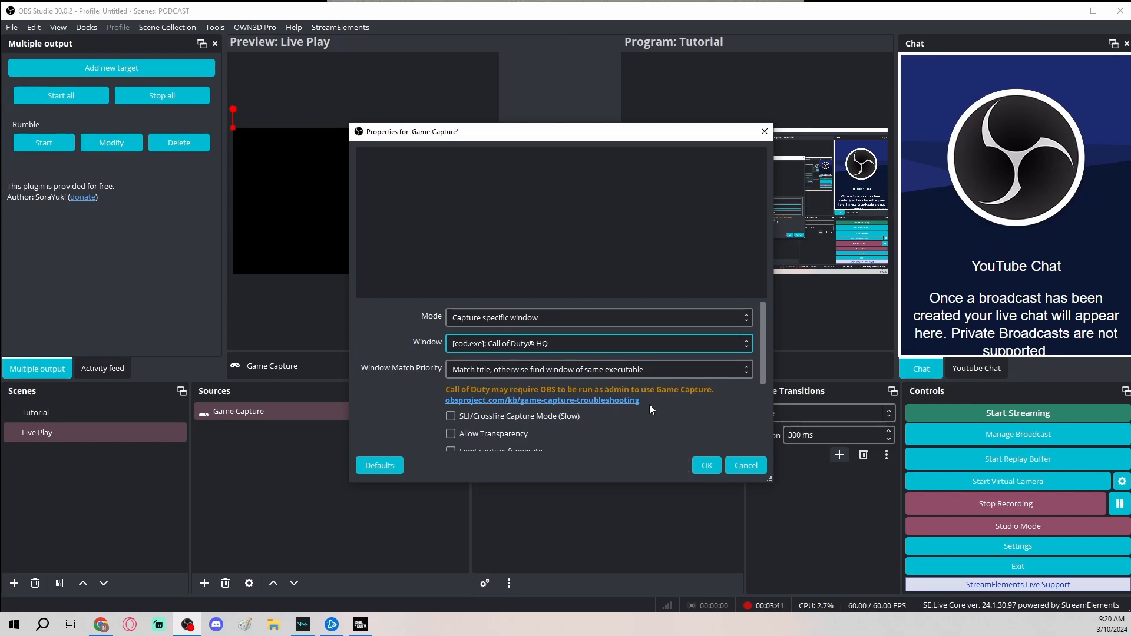
pyautogui.scroll(-1, 654, 405)
pyautogui.scroll(-1, 665, 406)
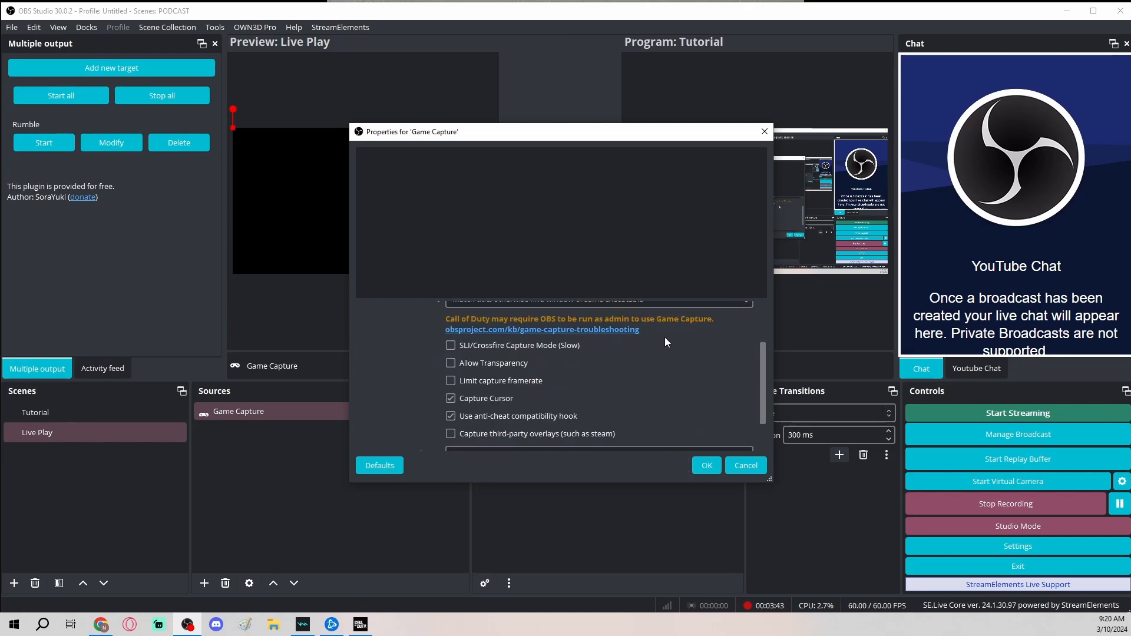
pyautogui.scroll(1, 655, 351)
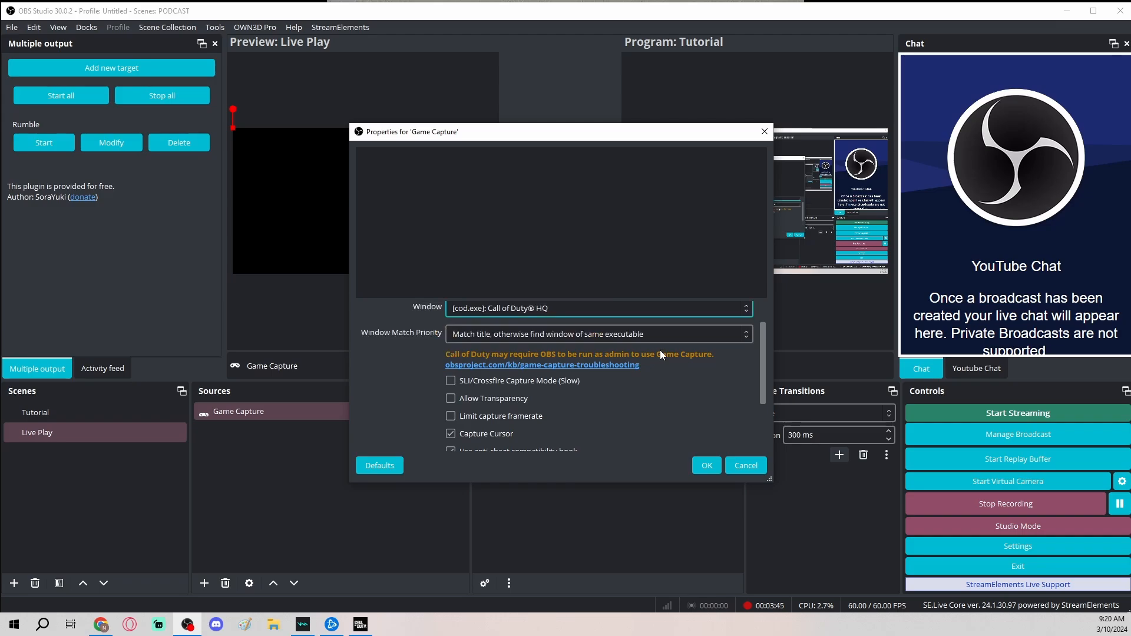
pyautogui.scroll(-2, 688, 401)
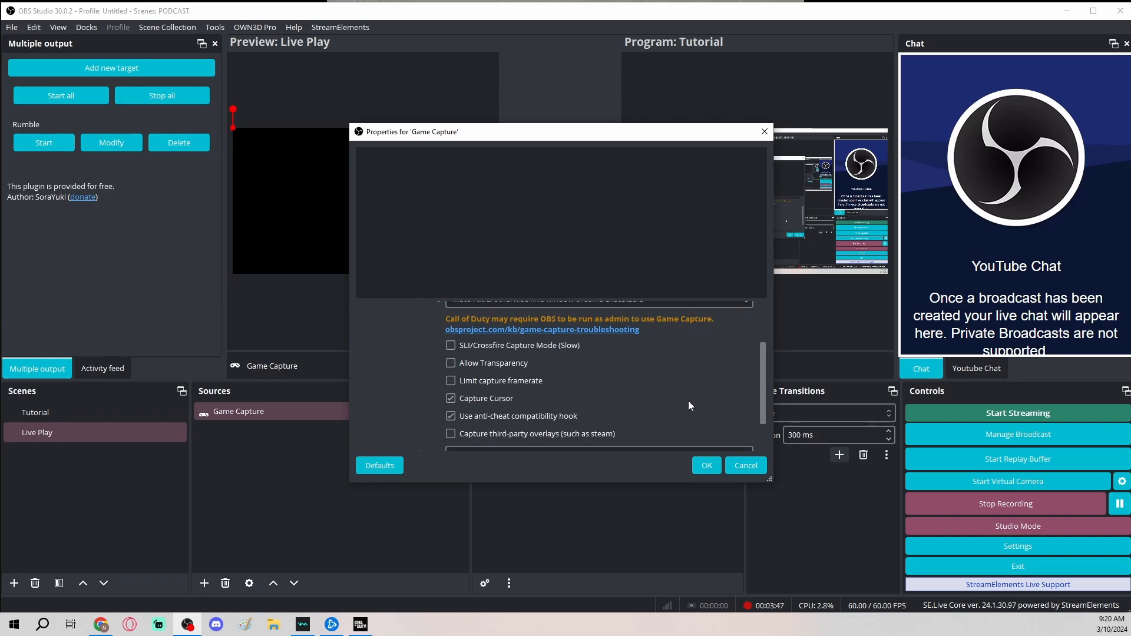
pyautogui.scroll(-1, 695, 351)
pyautogui.scroll(1, 705, 392)
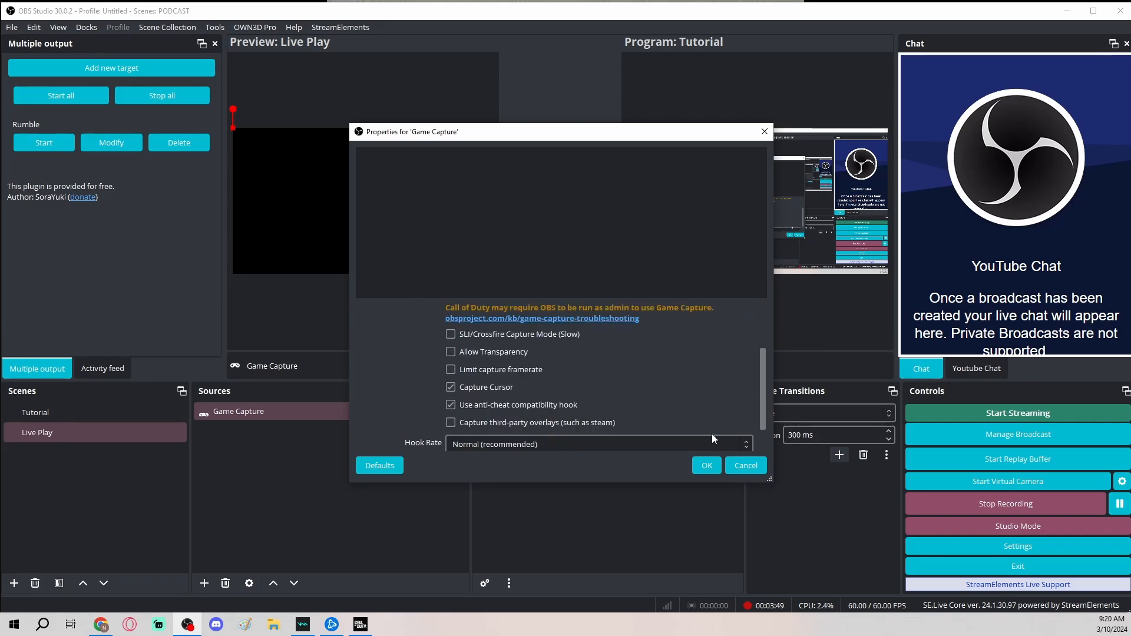
pyautogui.click(704, 466)
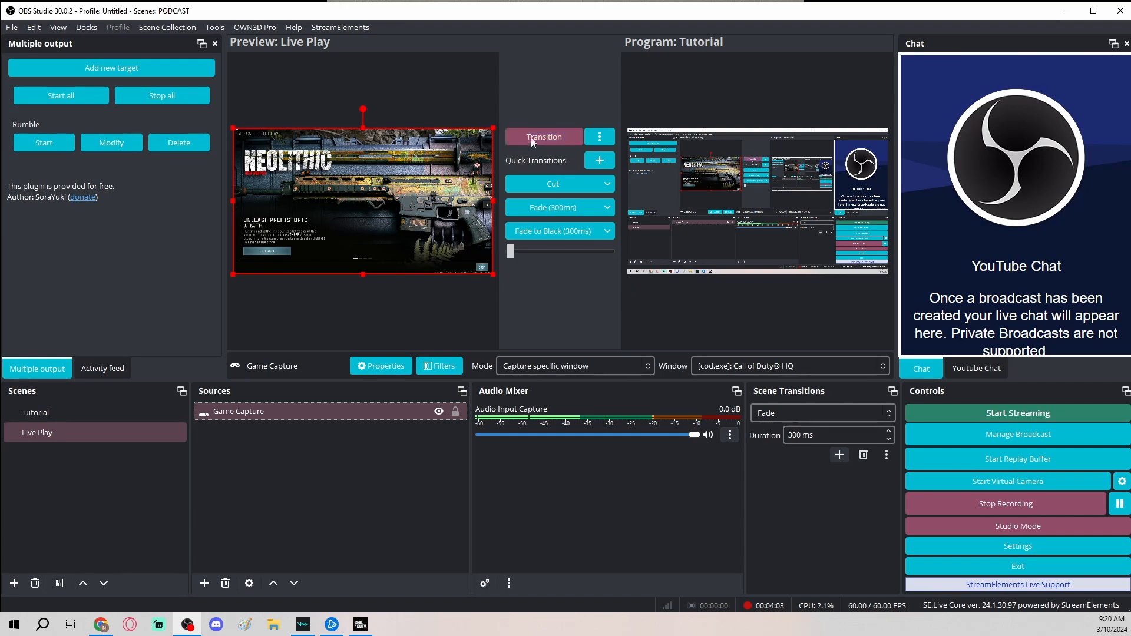
# Transition the Live Play scene to the program output and switch the program back to the Tutorial scene
pyautogui.click(550, 137)
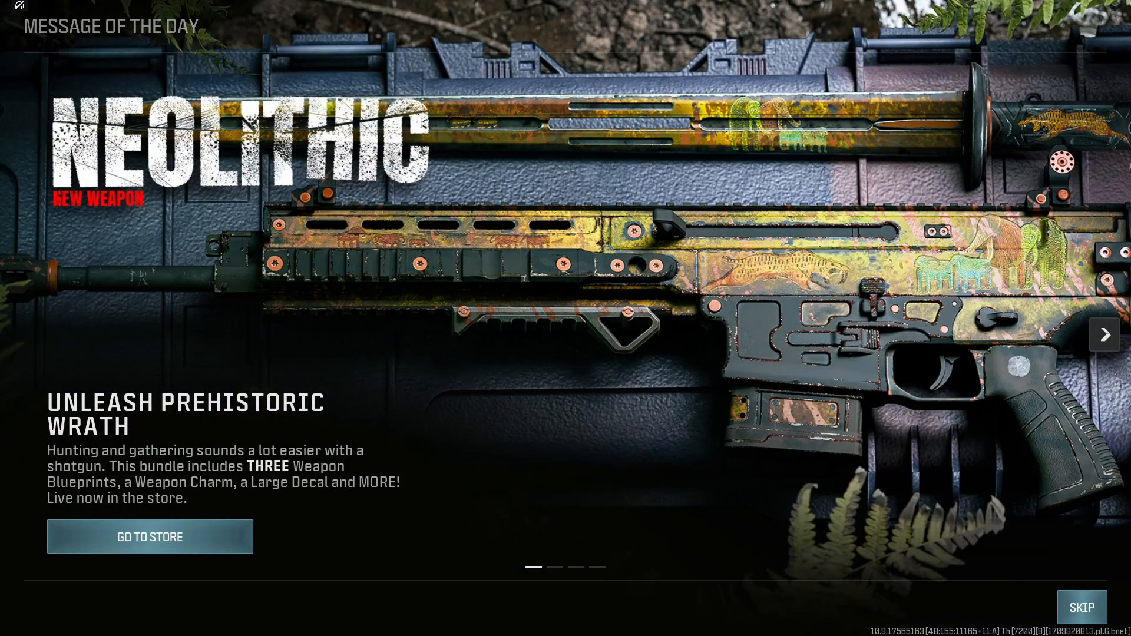
pyautogui.click(551, 137)
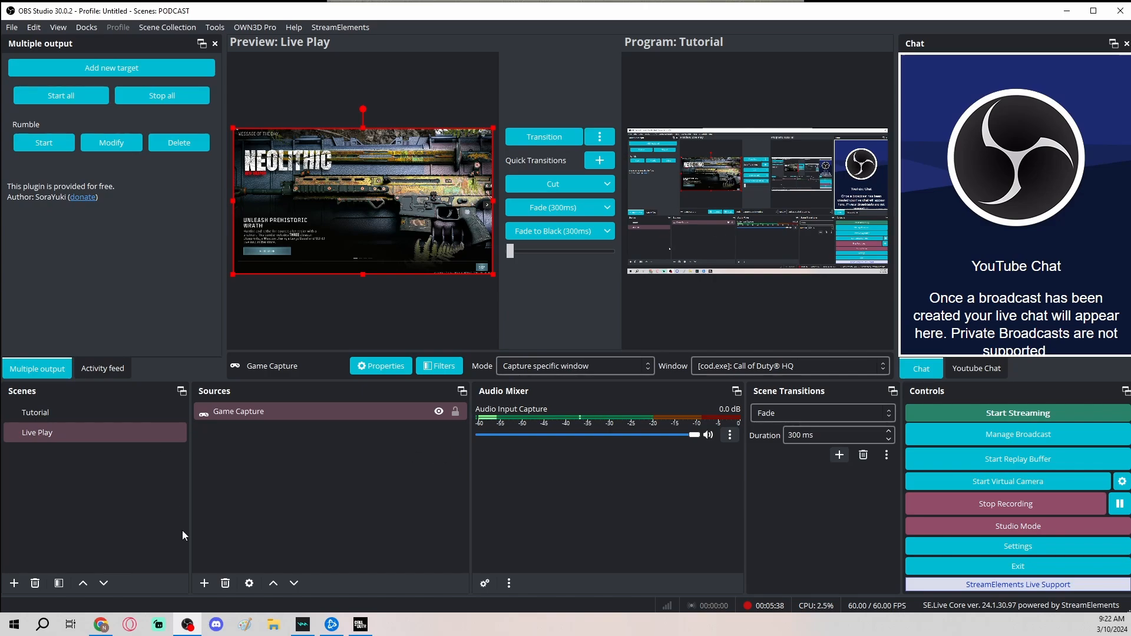
# Add an Audio Input Capture source named Mic to Live Play, using Microphone (Voicemod Virtual Audio Device (WDM)) as its device
pyautogui.click(206, 583)
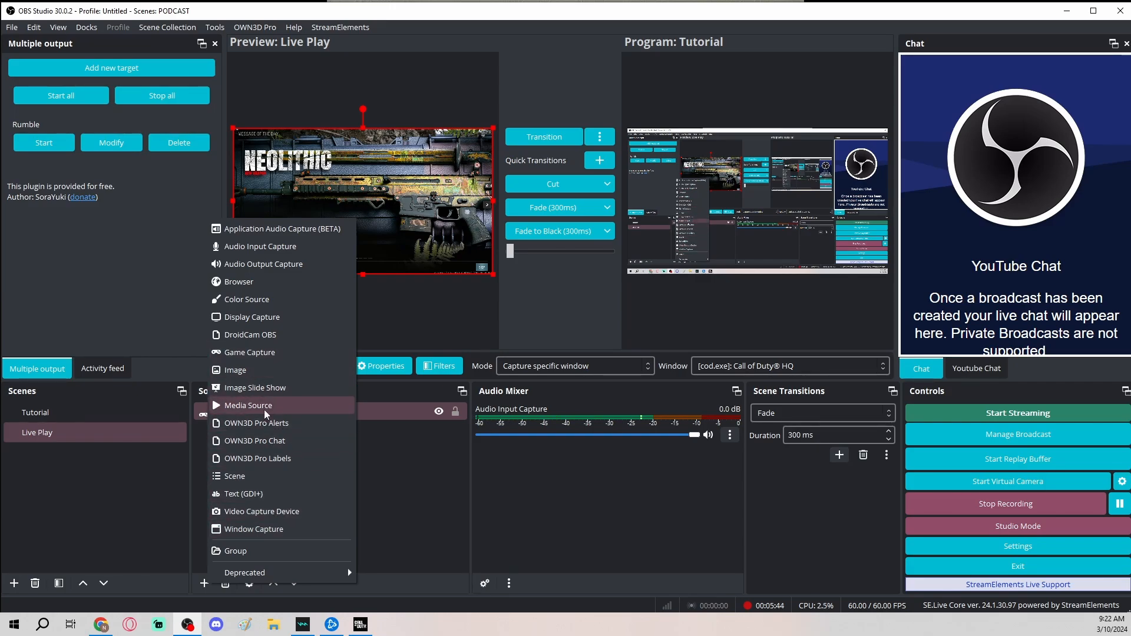
pyautogui.click(272, 249)
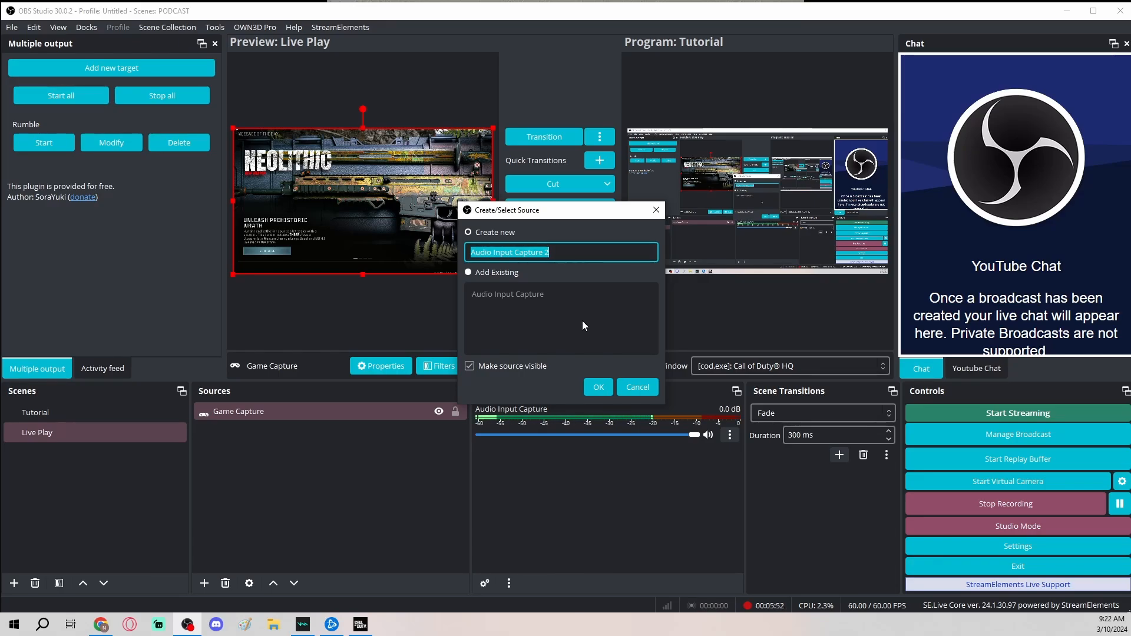
pyautogui.write('Mic')
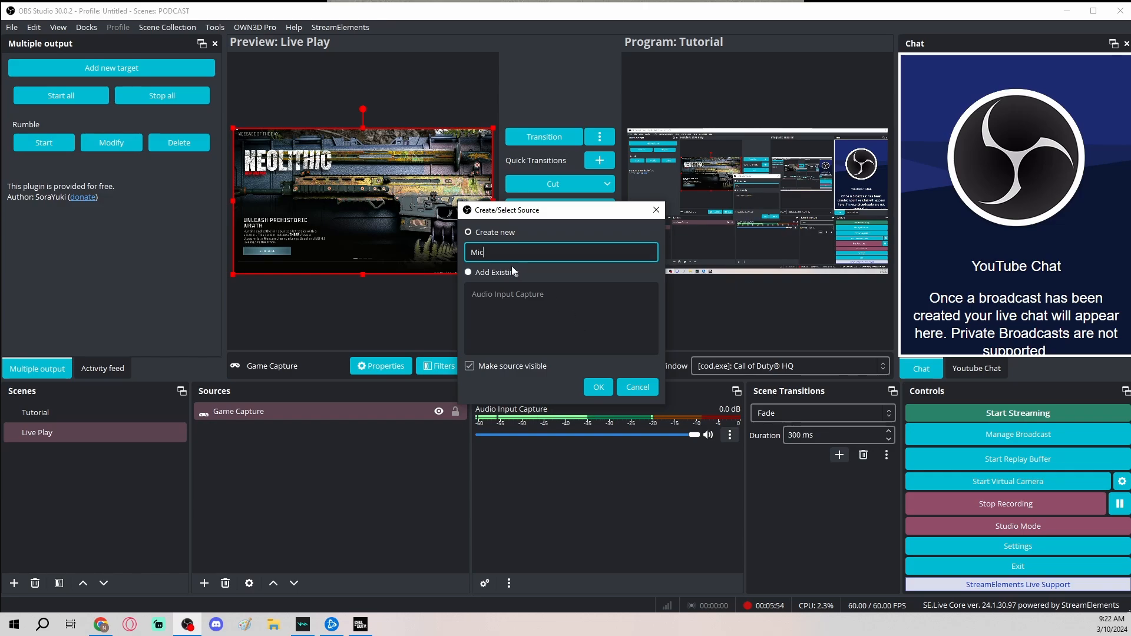
pyautogui.click(599, 387)
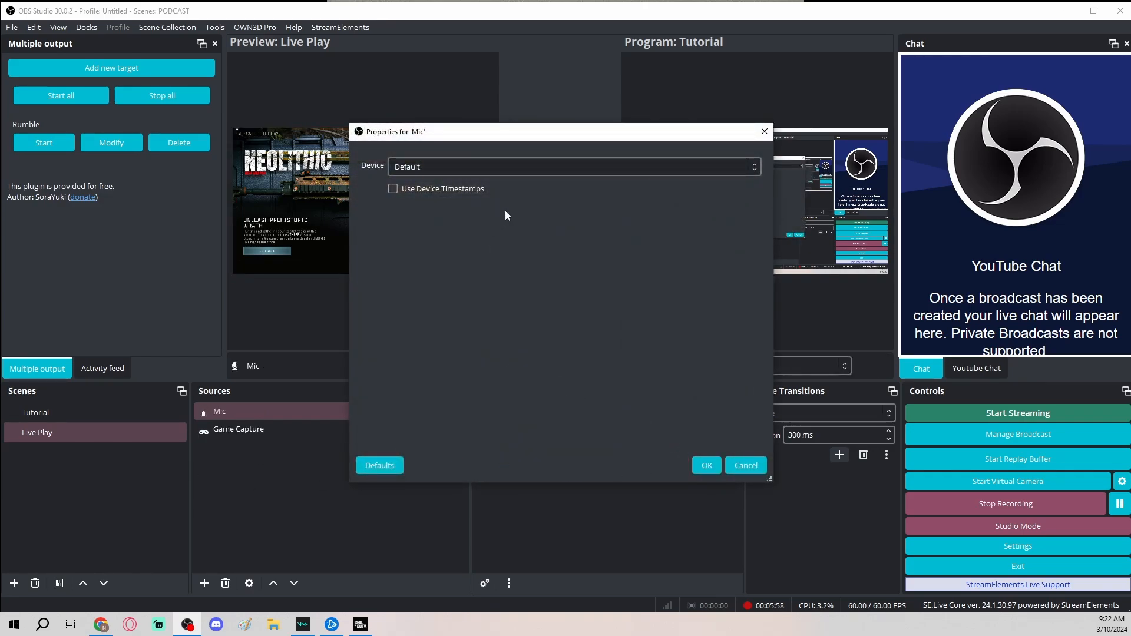
pyautogui.click(557, 168)
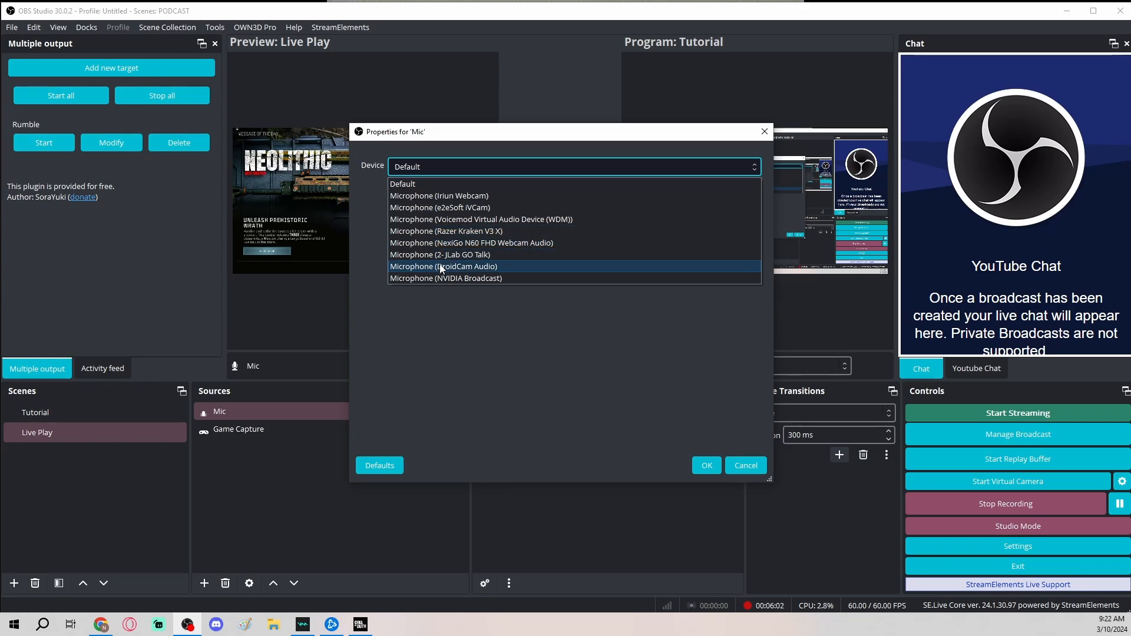
pyautogui.click(514, 219)
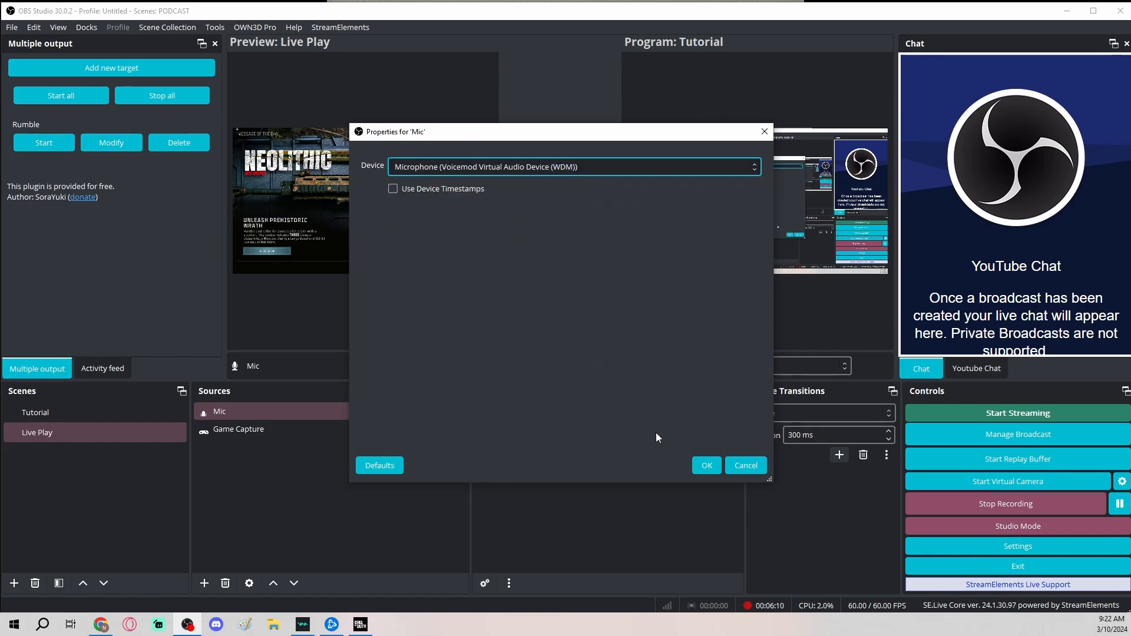
pyautogui.click(712, 464)
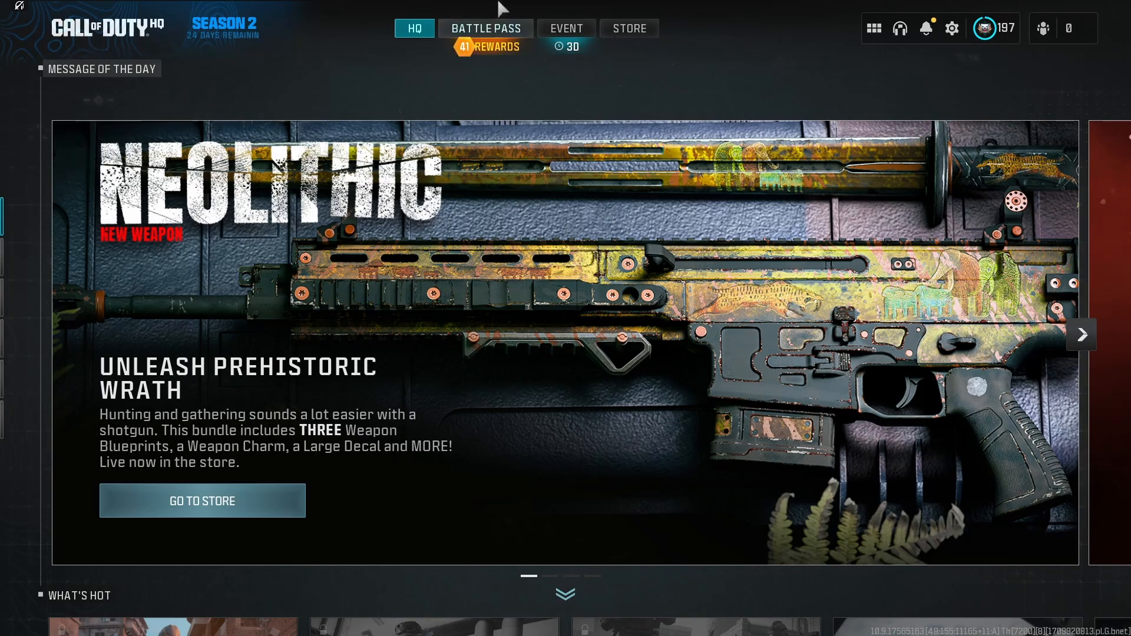
# In Call of Duty HQ, view the Battle Pass page and return to the HQ page to look through its sections
pyautogui.click(490, 33)
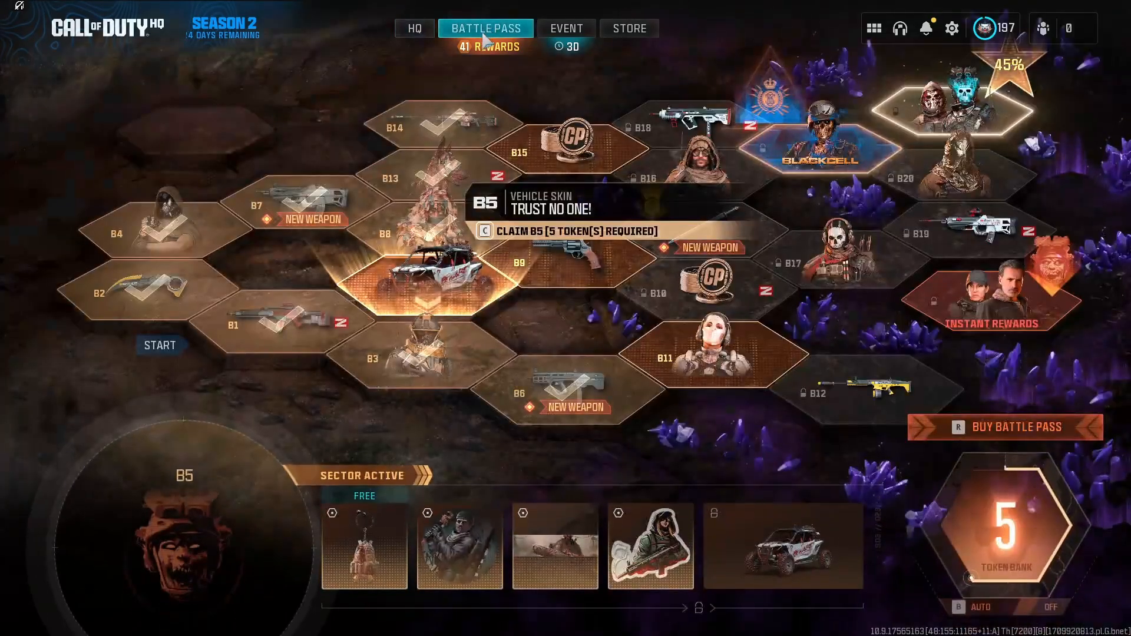
pyautogui.click(414, 29)
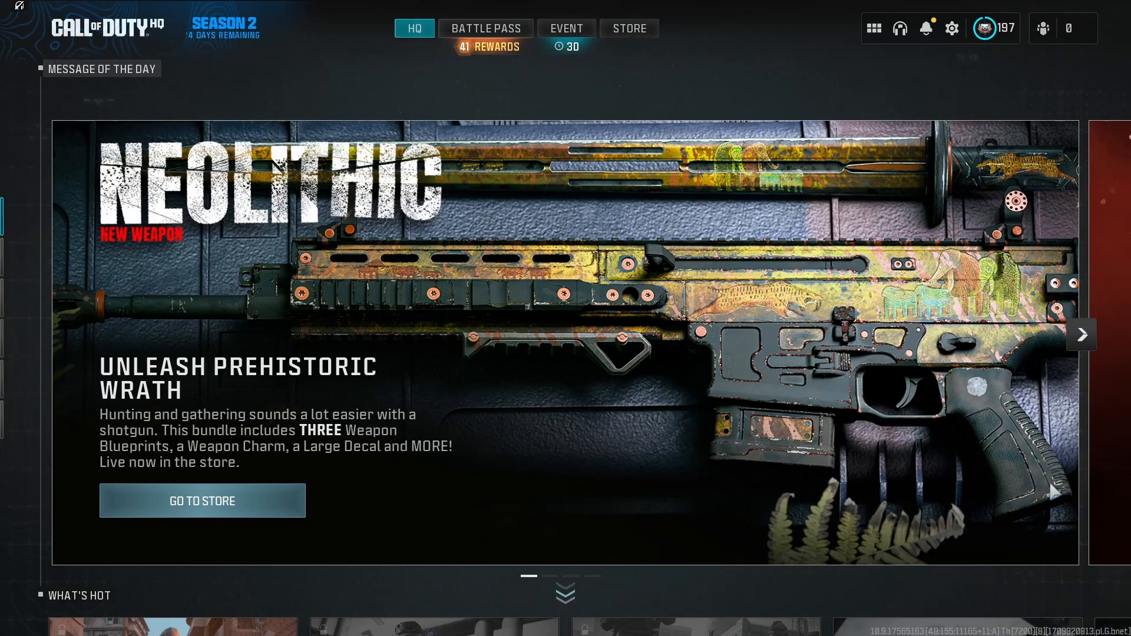
pyautogui.scroll(-1, 1092, 470)
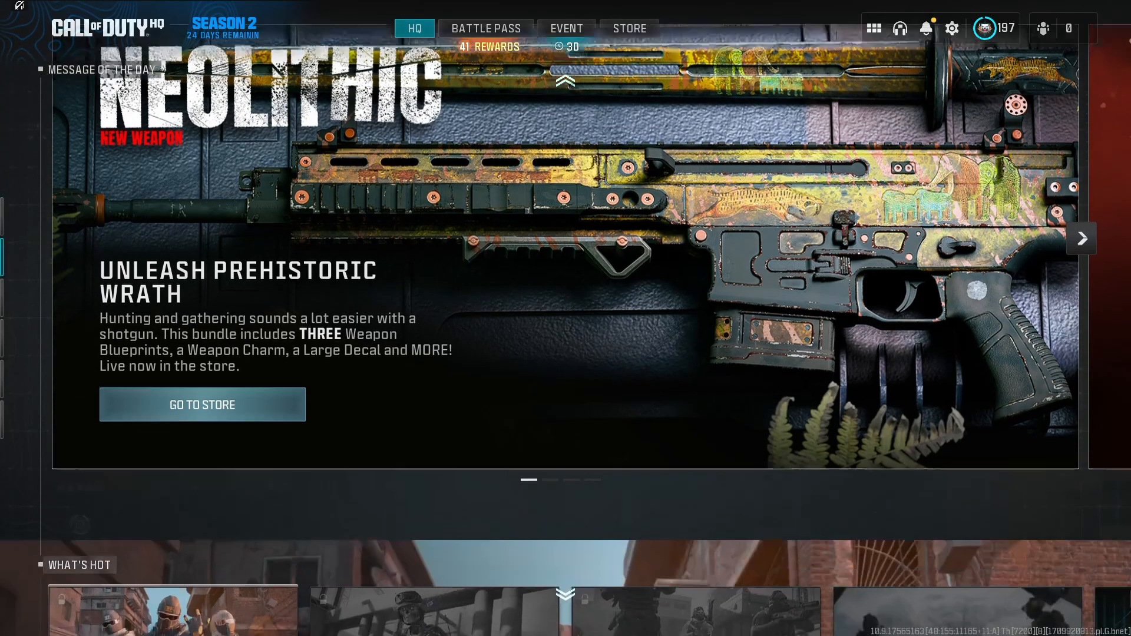
pyautogui.moveTo(887, 500)
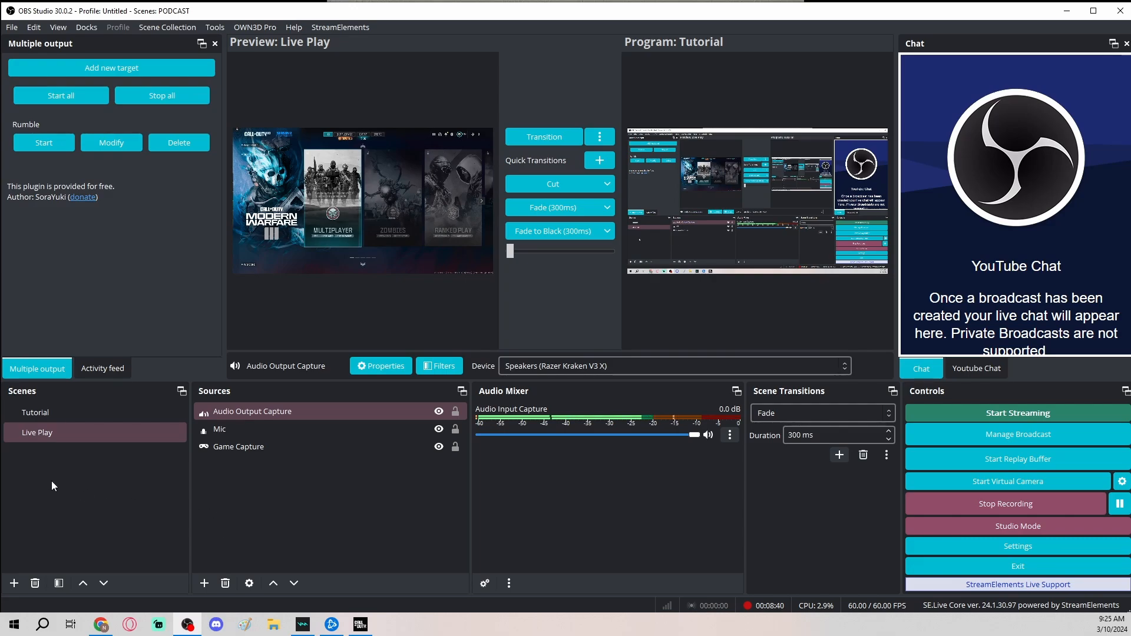
pyautogui.click(72, 440)
pyautogui.click(291, 410)
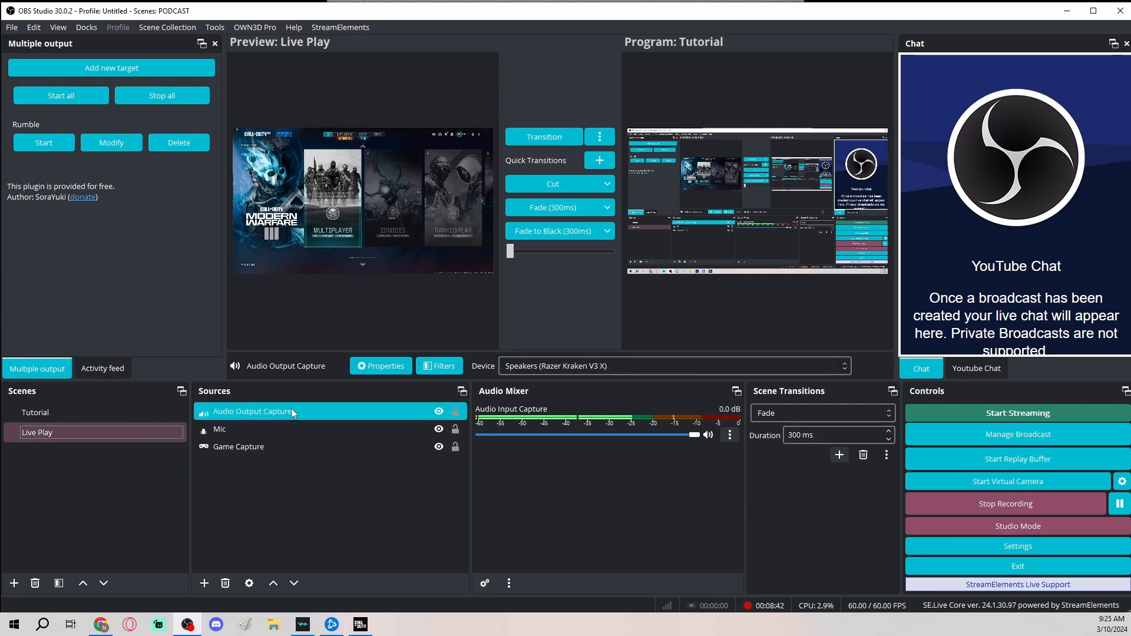
pyautogui.click(272, 443)
pyautogui.click(286, 428)
pyautogui.click(282, 445)
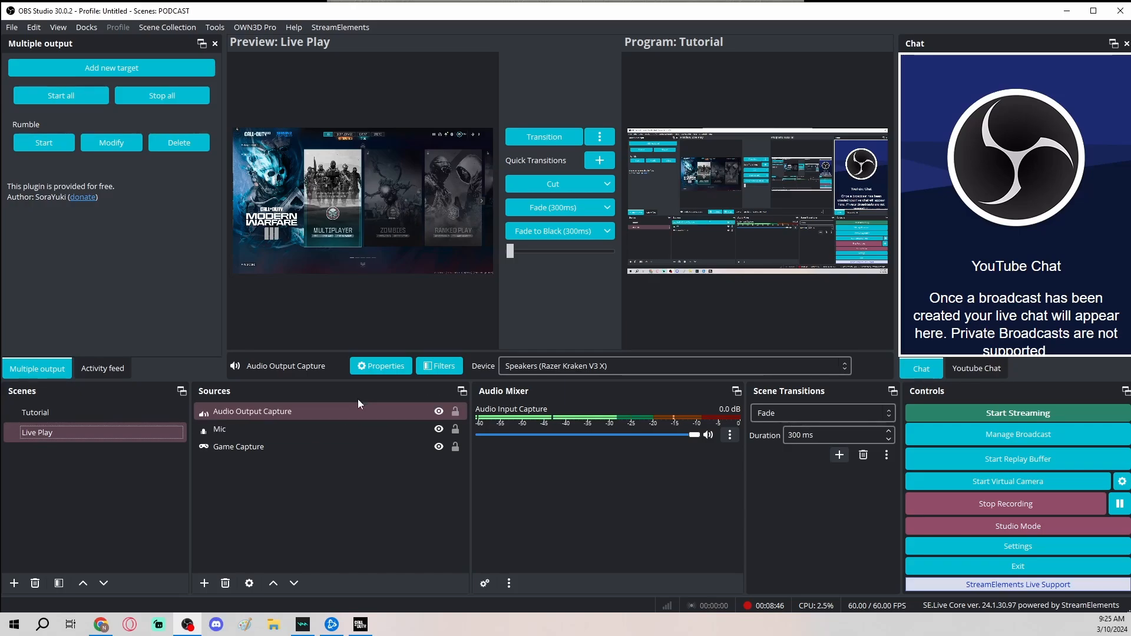
# Add a Video Capture Device source named Webcam to Live Play, using Camera (NVIDIA Broadcast) as its device
pyautogui.click(204, 583)
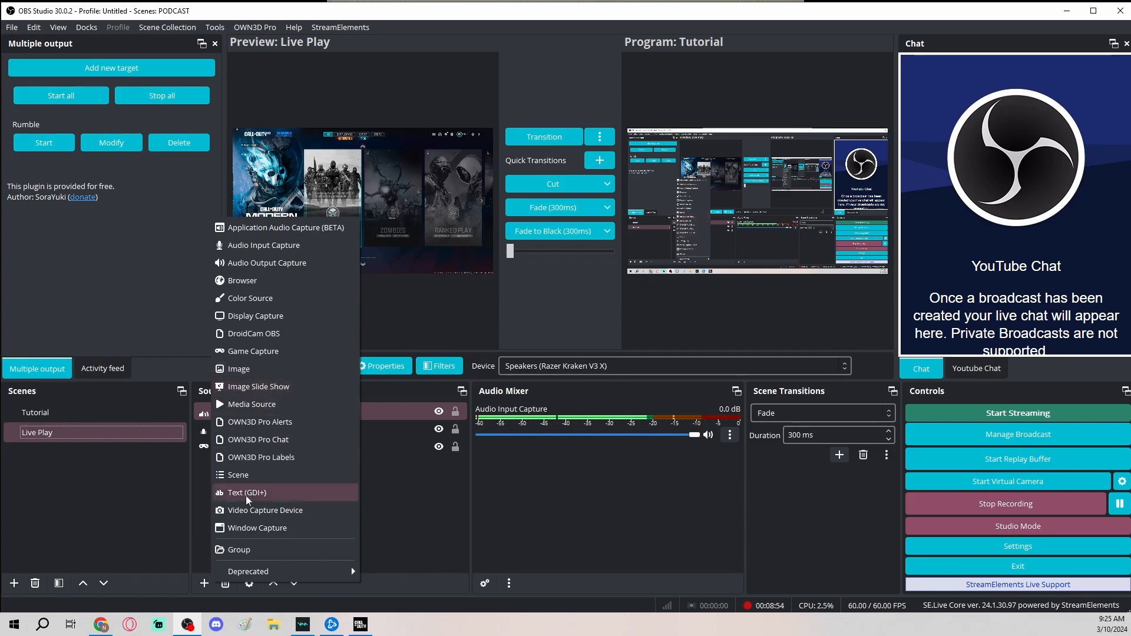
pyautogui.click(277, 512)
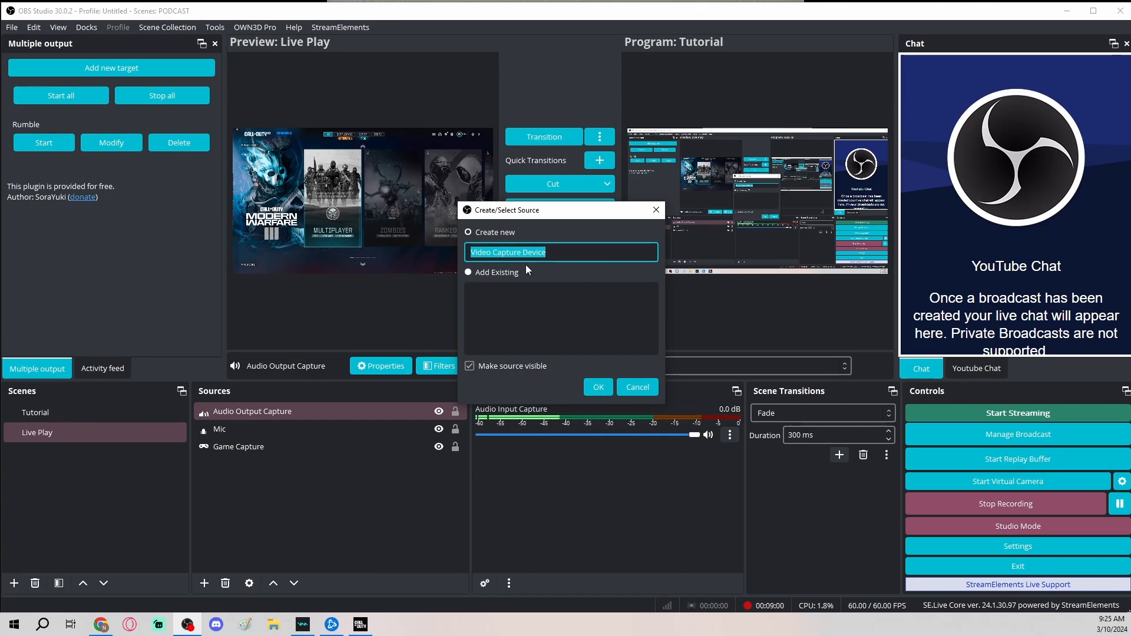
pyautogui.write('Webcam')
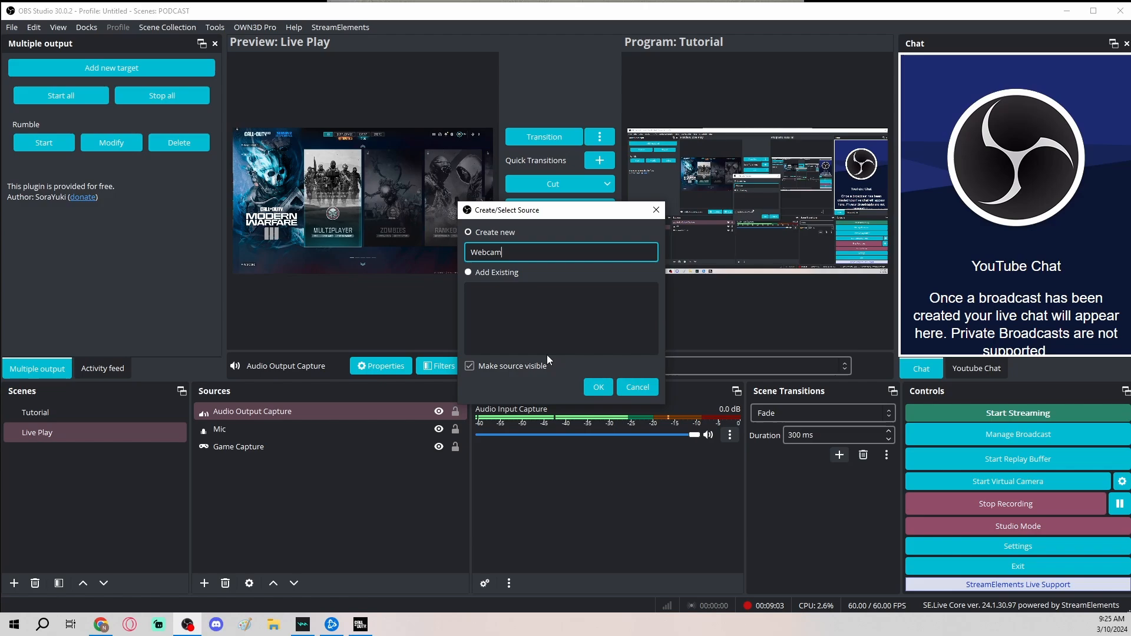
pyautogui.click(596, 388)
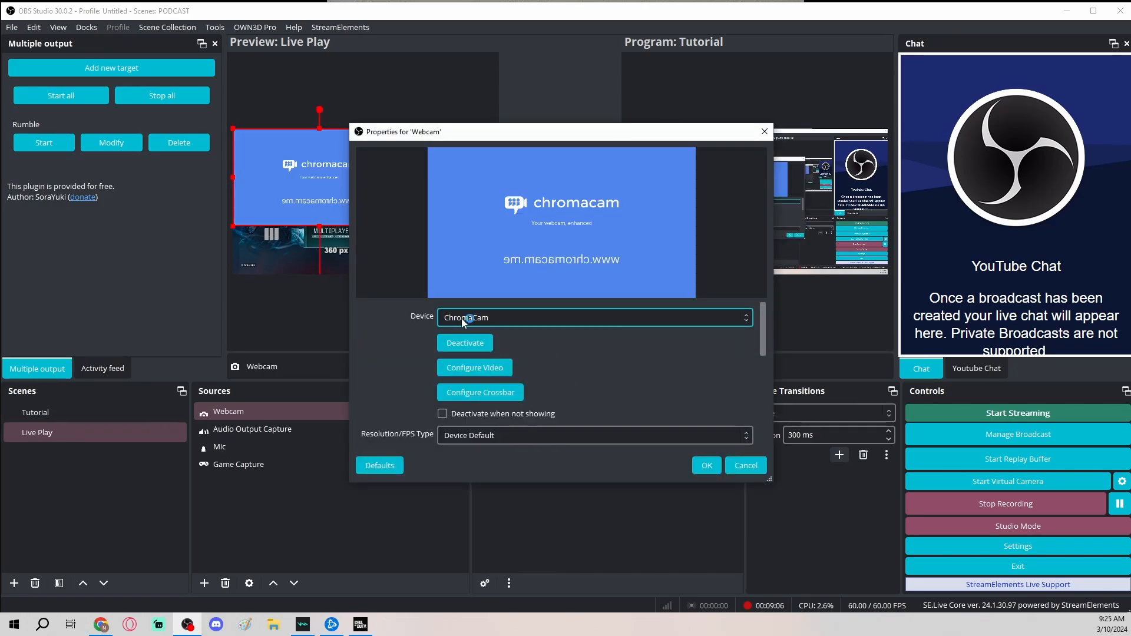
pyautogui.click(560, 319)
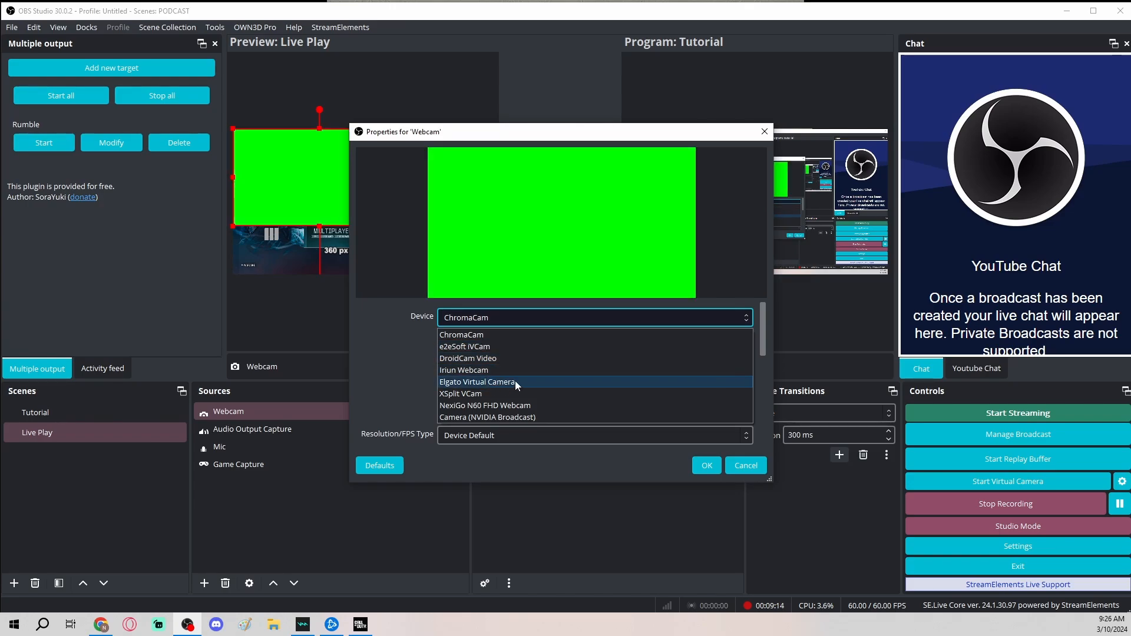
pyautogui.click(537, 315)
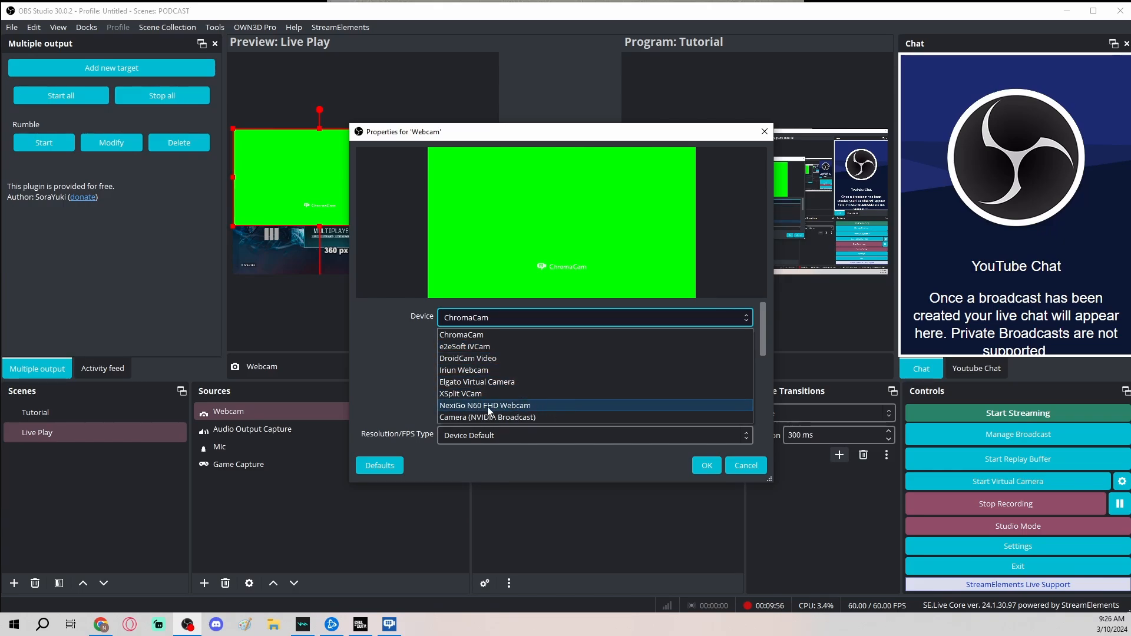
pyautogui.click(518, 414)
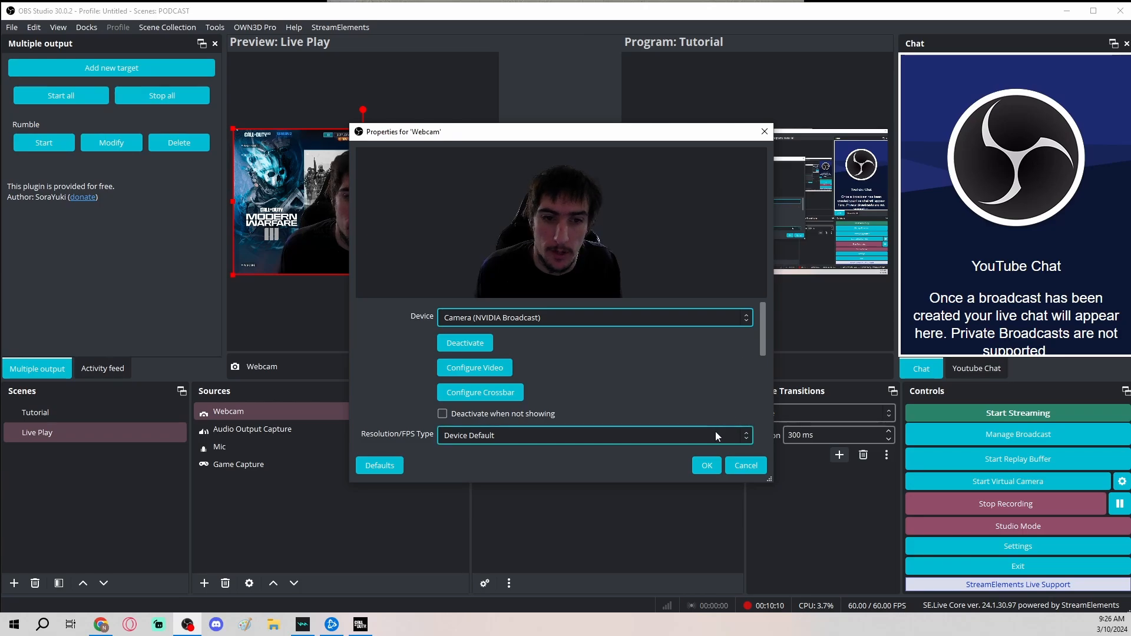
pyautogui.click(706, 466)
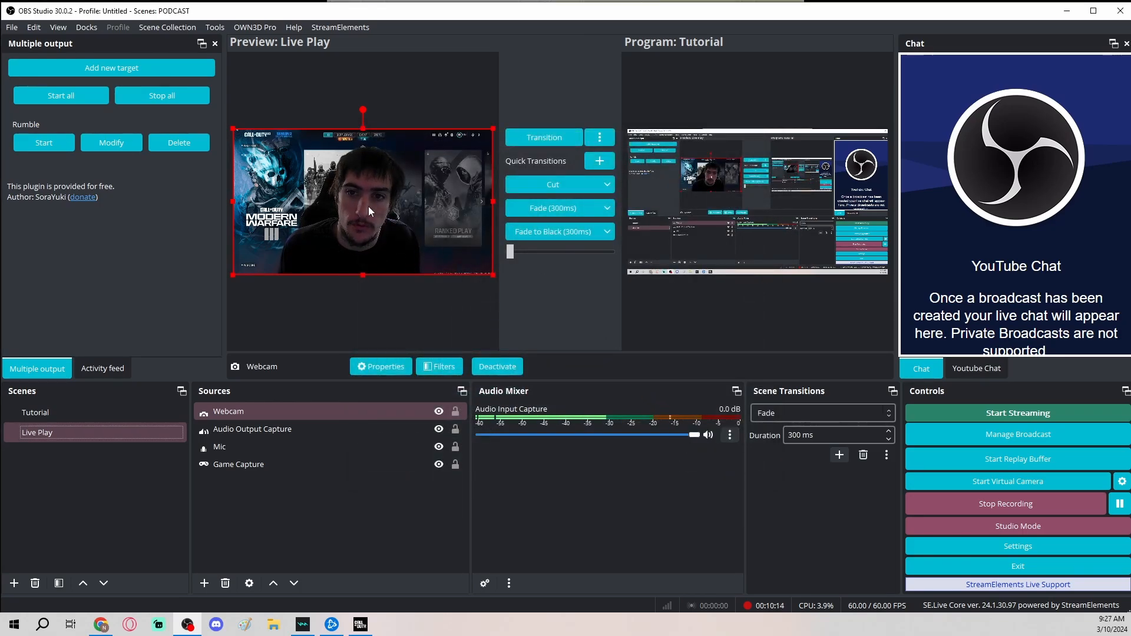
# Shrink the Webcam image and place it about 1447 px from the canvas's left edge and 337 px from its top
pyautogui.moveTo(383, 223); pyautogui.dragTo(319, 183)
pyautogui.moveTo(446, 245); pyautogui.dragTo(373, 203)
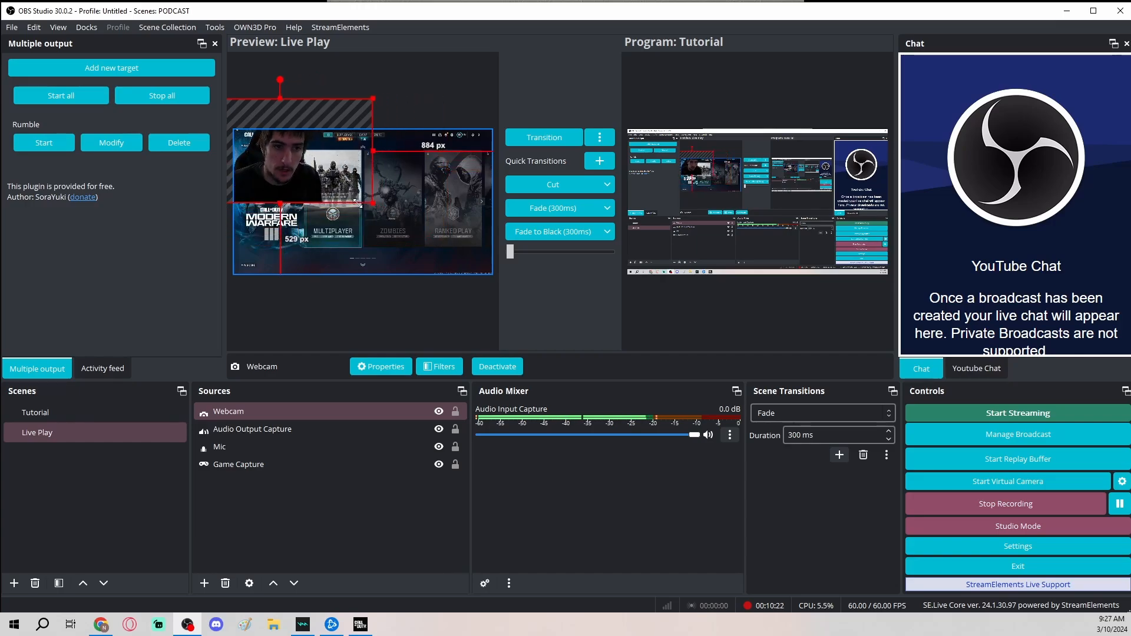
pyautogui.moveTo(293, 173); pyautogui.dragTo(365, 234)
pyautogui.moveTo(446, 264); pyautogui.dragTo(475, 199)
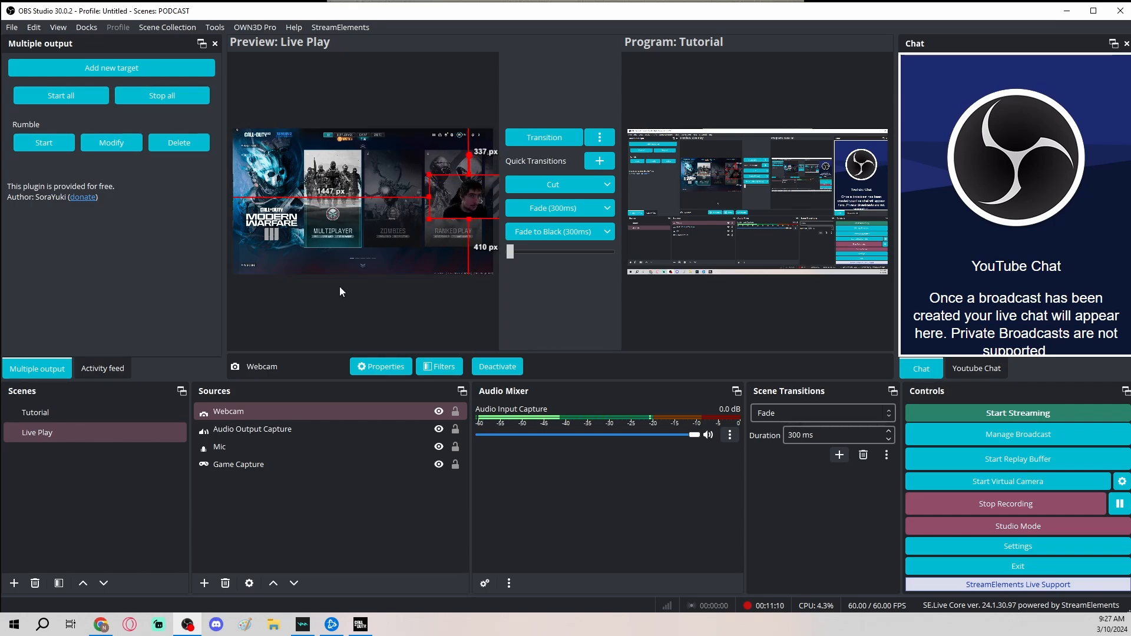
pyautogui.click(327, 27)
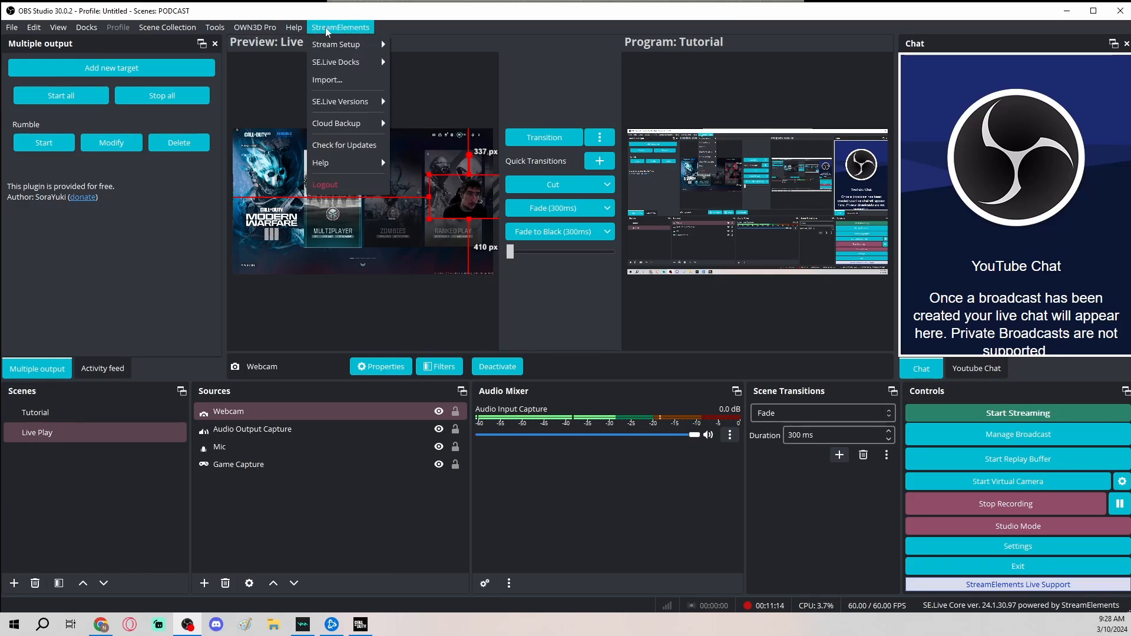
pyautogui.click(333, 27)
pyautogui.click(334, 26)
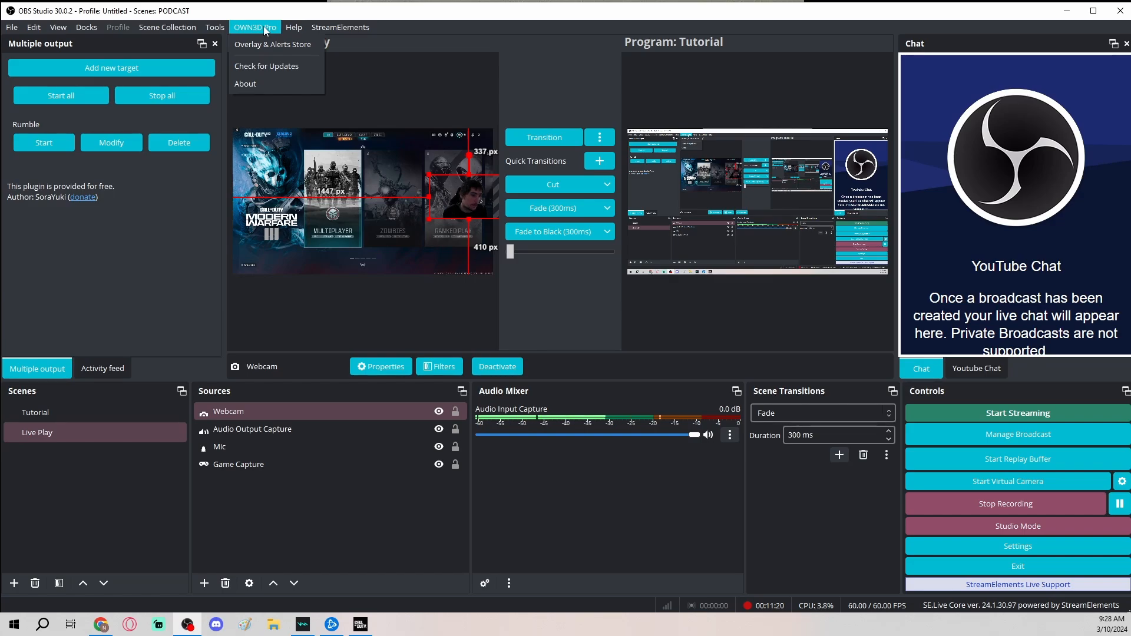
pyautogui.moveTo(184, 31)
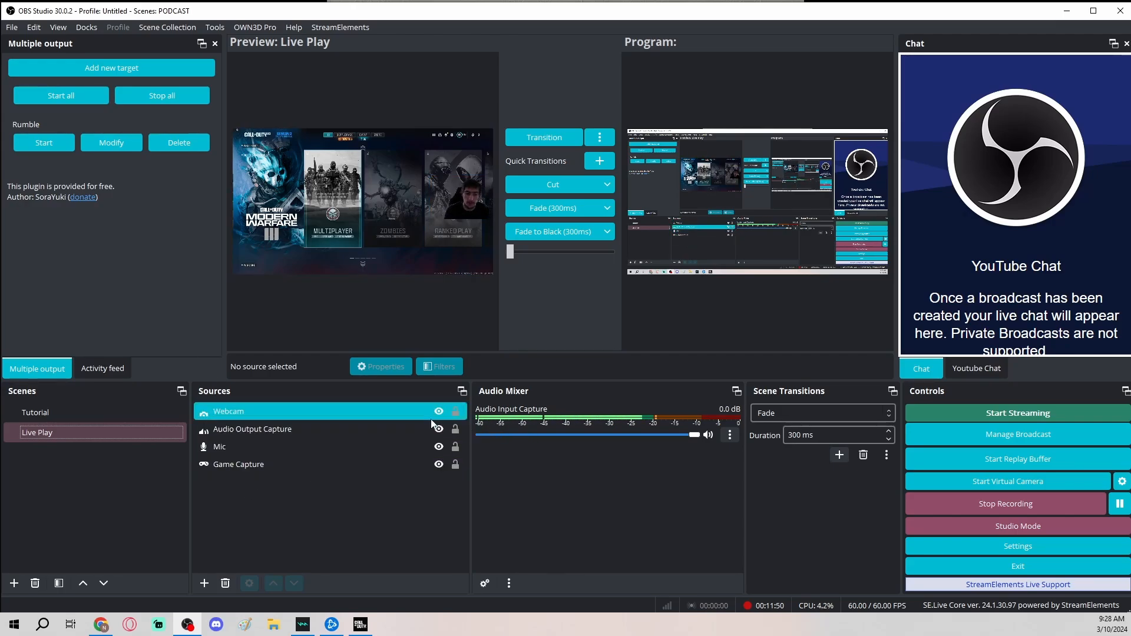
pyautogui.click(420, 464)
pyautogui.click(338, 447)
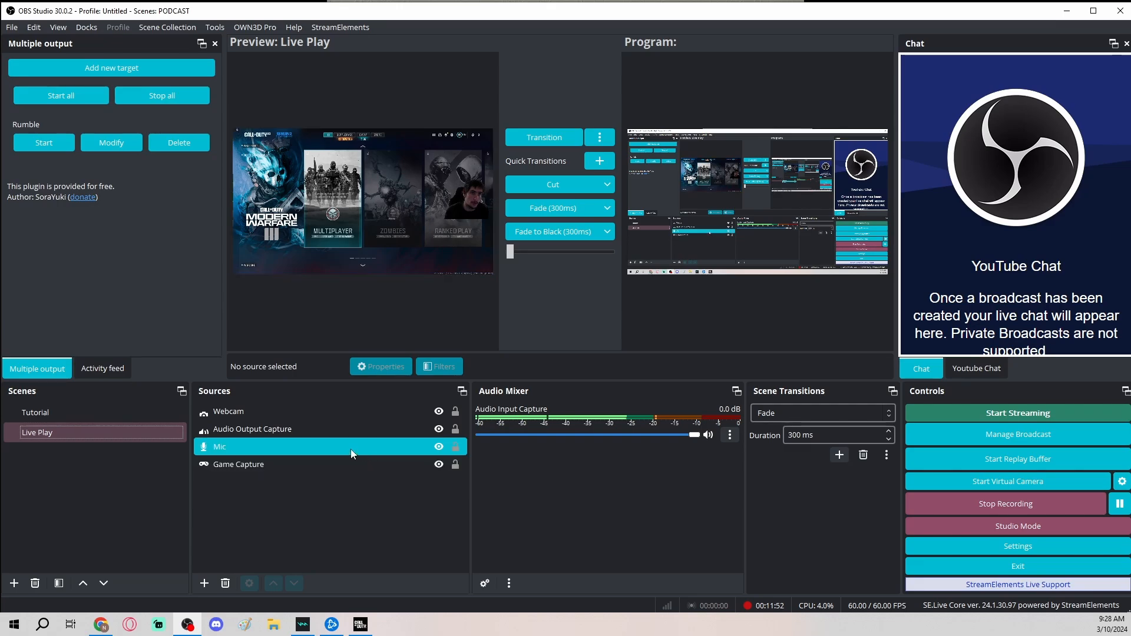
pyautogui.click(282, 433)
pyautogui.click(302, 510)
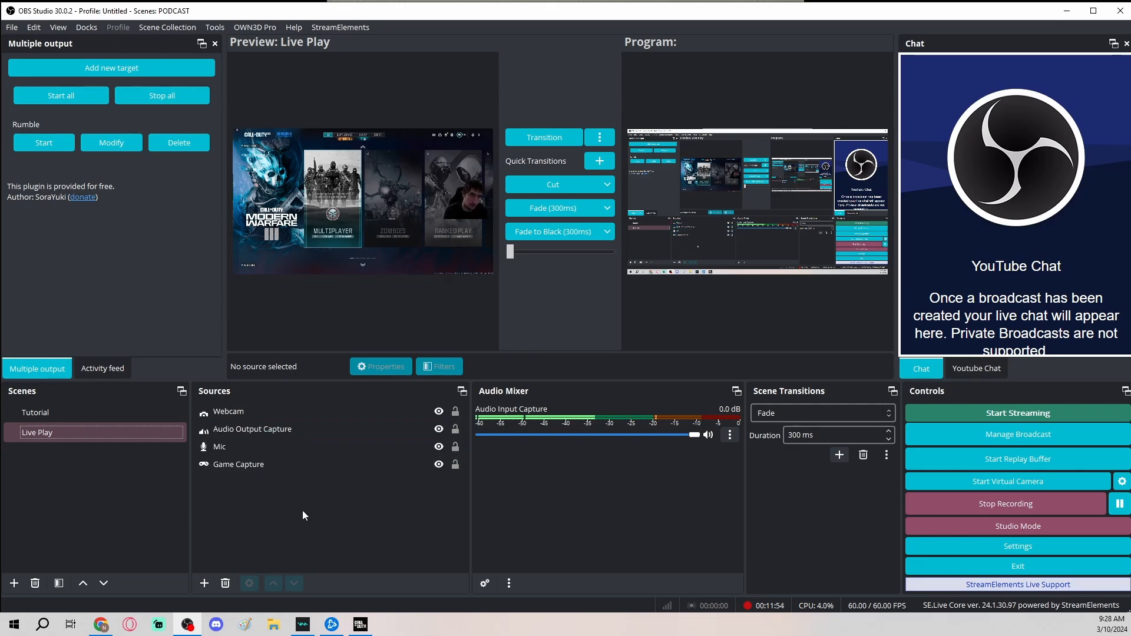
pyautogui.click(433, 448)
pyautogui.click(300, 524)
# Add an Image source named CamBorder to the Live Play scene
pyautogui.click(206, 584)
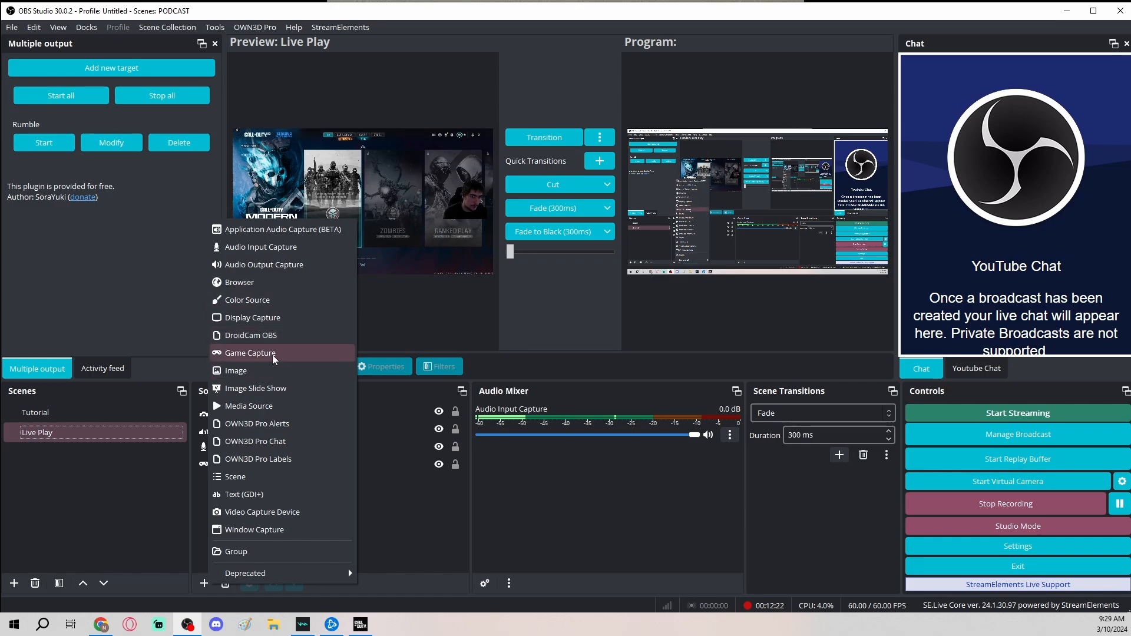
pyautogui.click(273, 374)
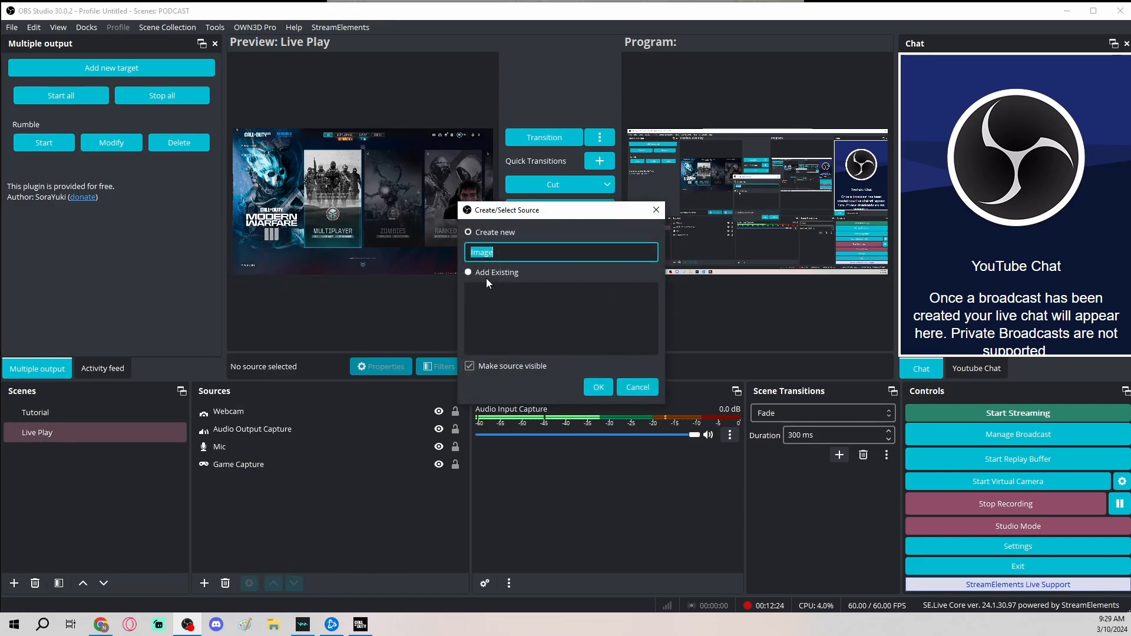
pyautogui.click(596, 393)
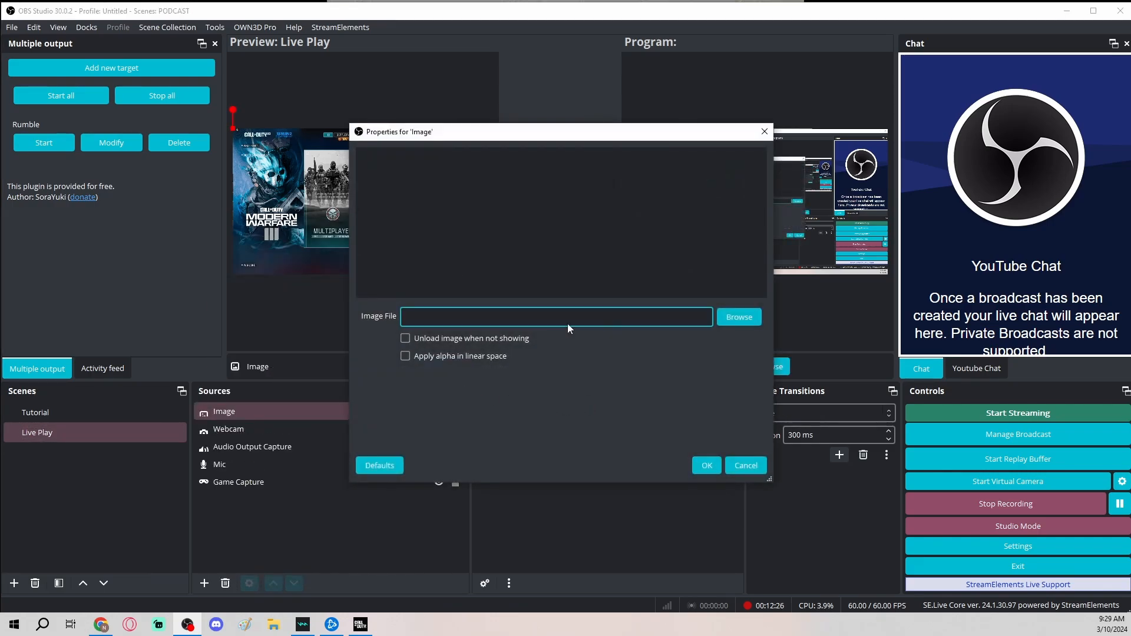
# Use Champion_Webcam_Borderless_4-3_Red.png from the Champion Stream Overlay (Free Version) Webcams folder as CamBorder's image file and accept the properties
pyautogui.click(743, 319)
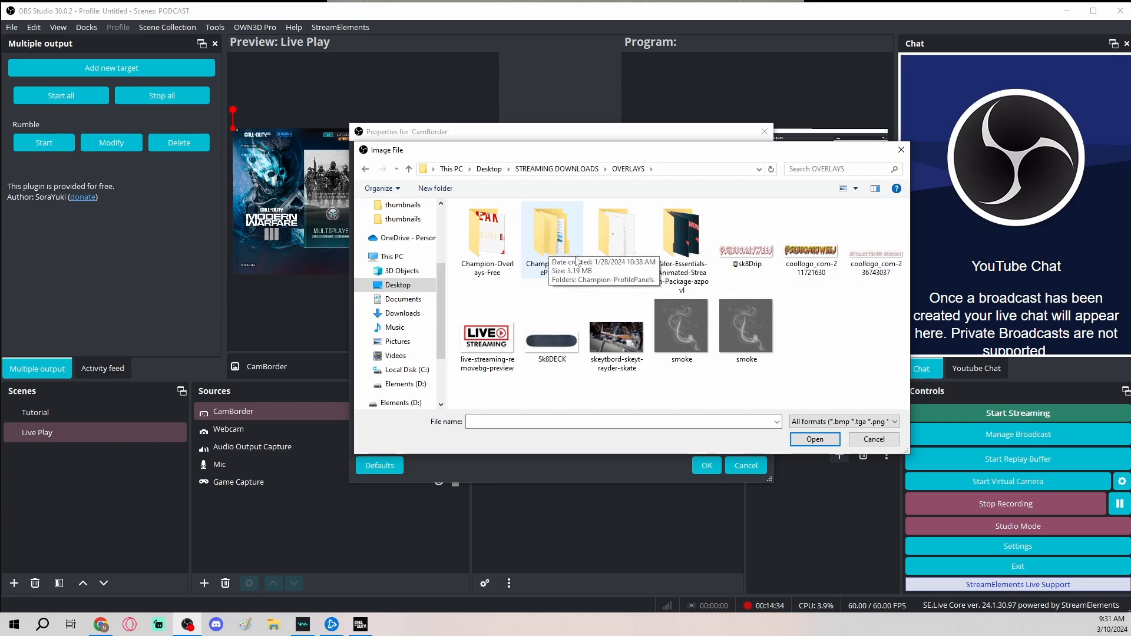
pyautogui.doubleClick(498, 240)
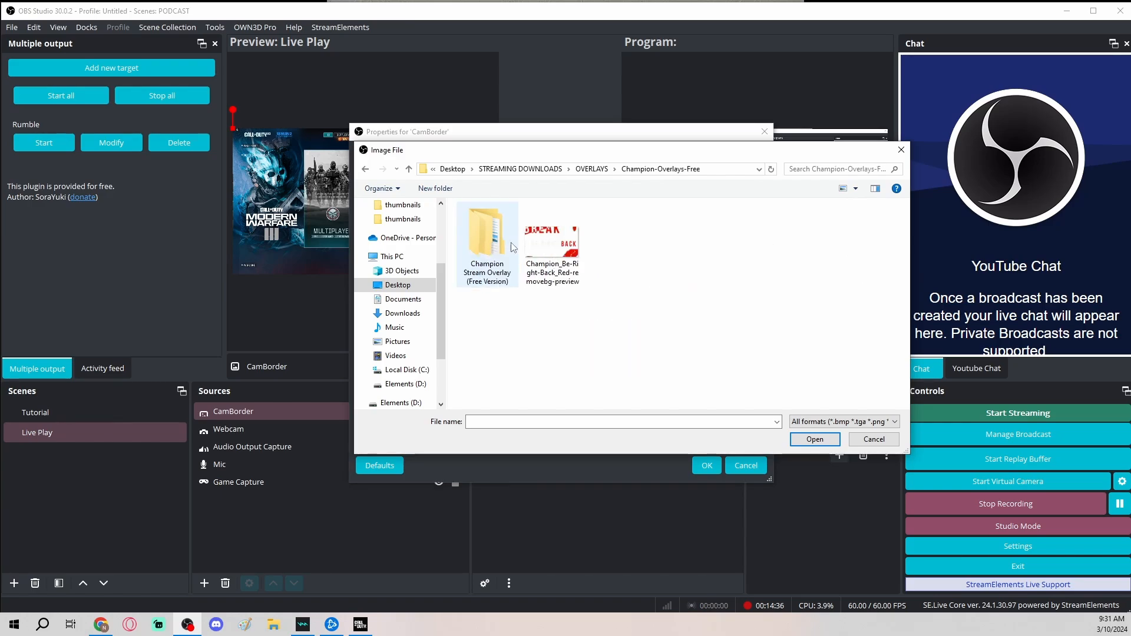
pyautogui.doubleClick(498, 240)
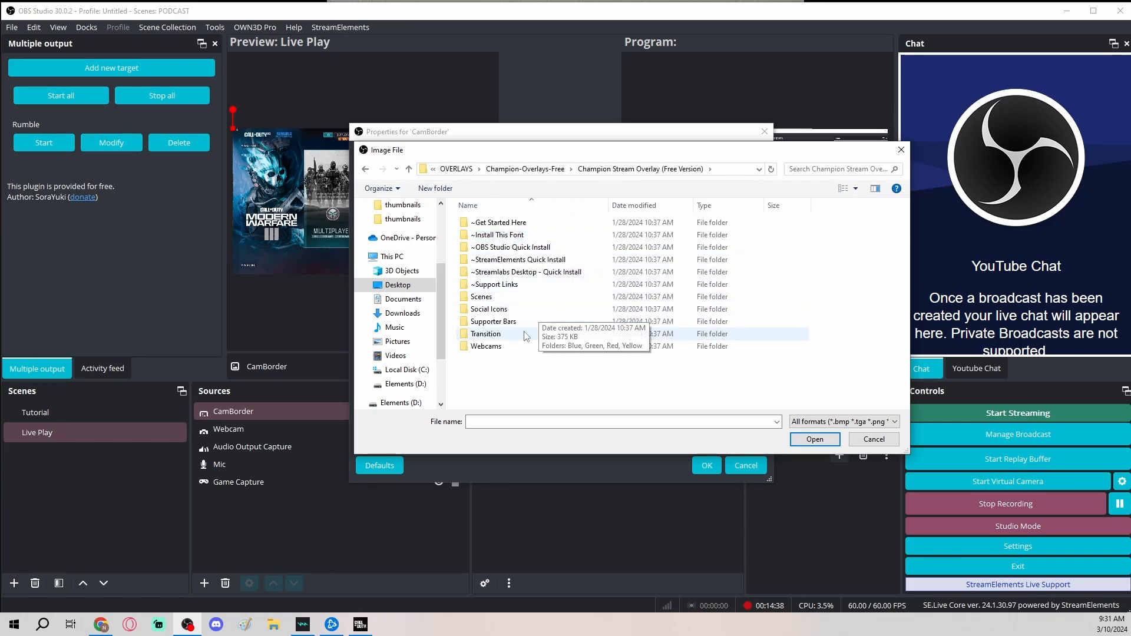
pyautogui.doubleClick(510, 347)
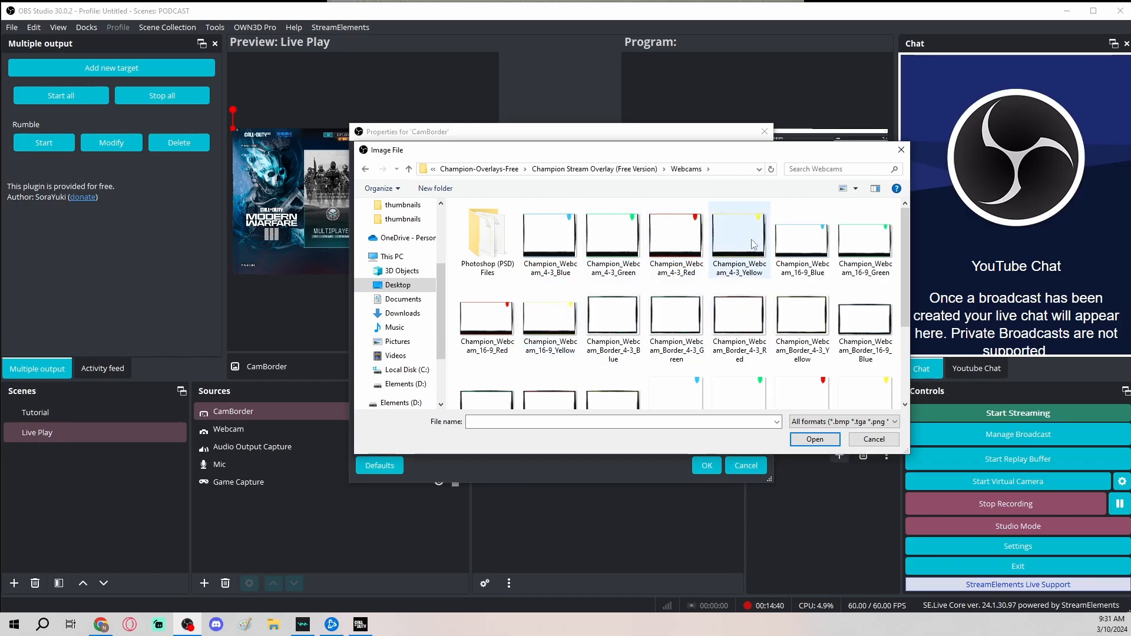
pyautogui.scroll(-3, 678, 342)
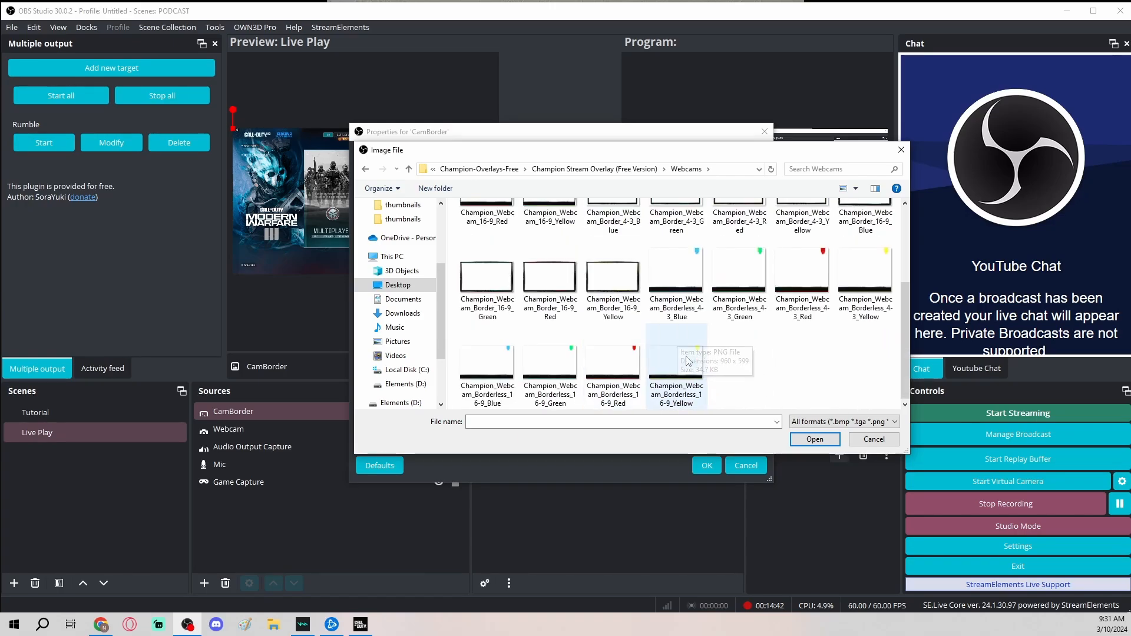
pyautogui.click(813, 277)
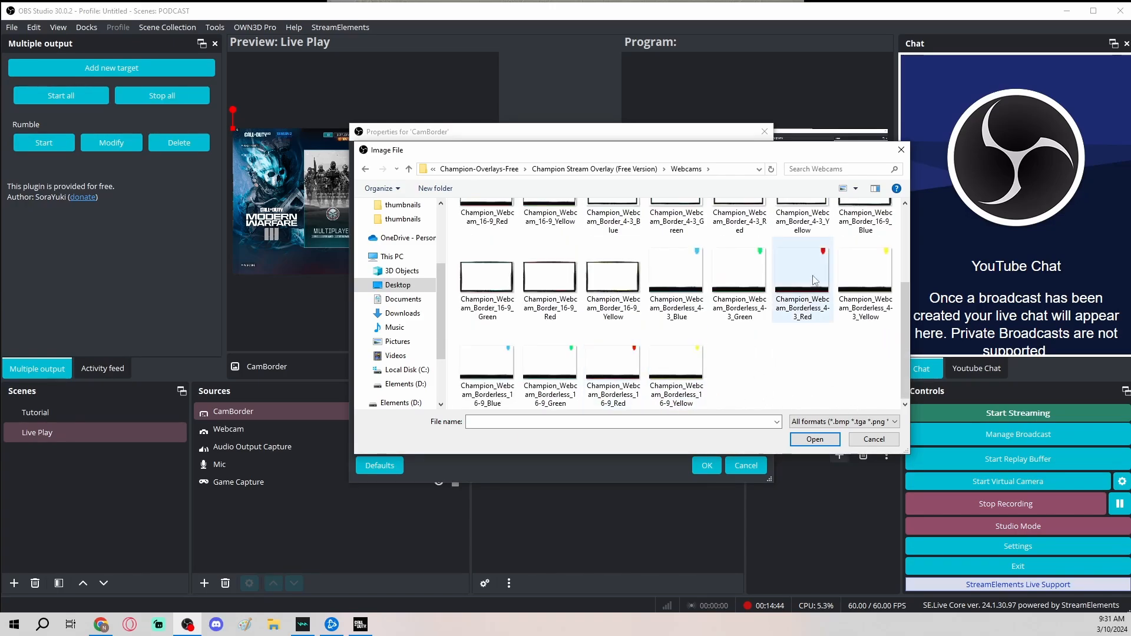
pyautogui.click(810, 439)
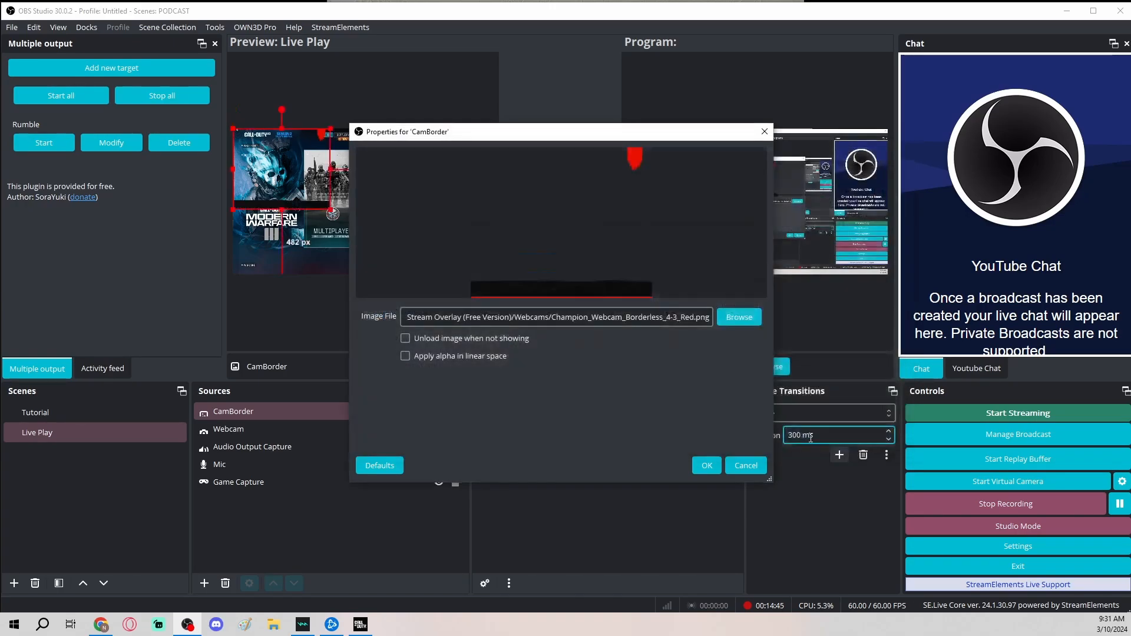
pyautogui.click(709, 465)
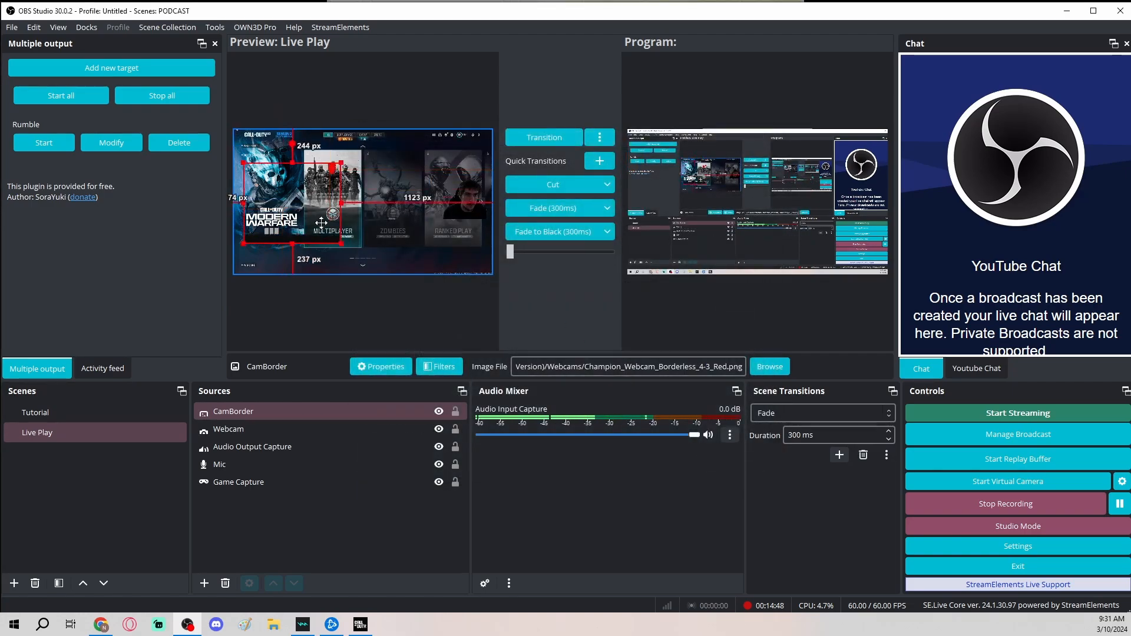
# Shrink CamBorder and fit it over the webcam image, about 1547 px from the canvas's left edge and 414 px from its top
pyautogui.moveTo(321, 222); pyautogui.dragTo(468, 215)
pyautogui.click(441, 246)
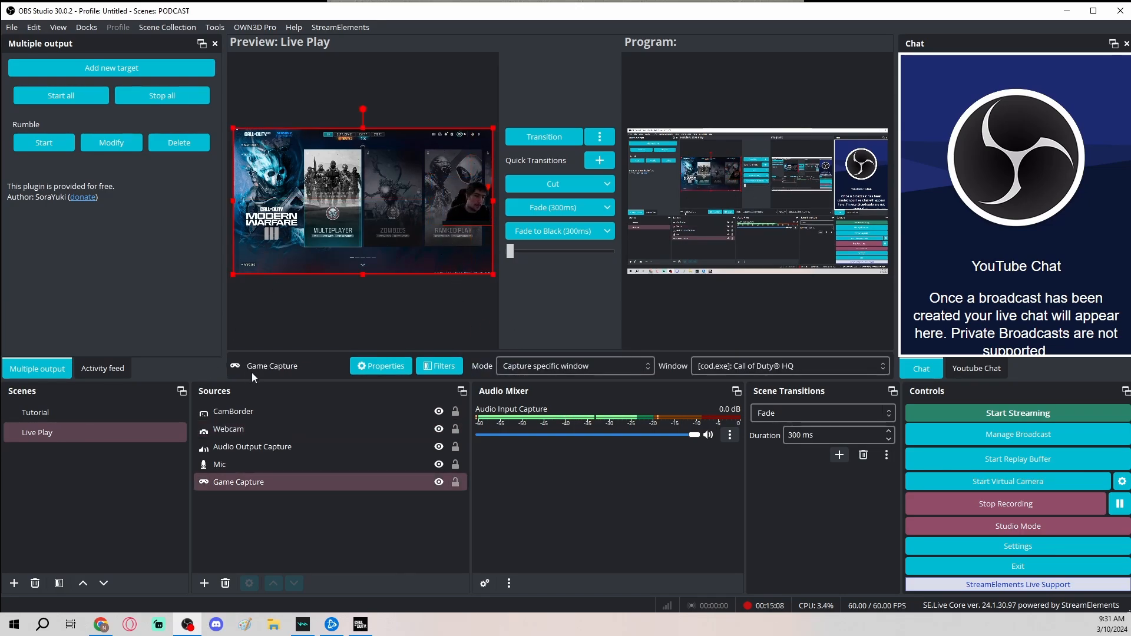
pyautogui.rightClick(251, 512)
pyautogui.click(238, 561)
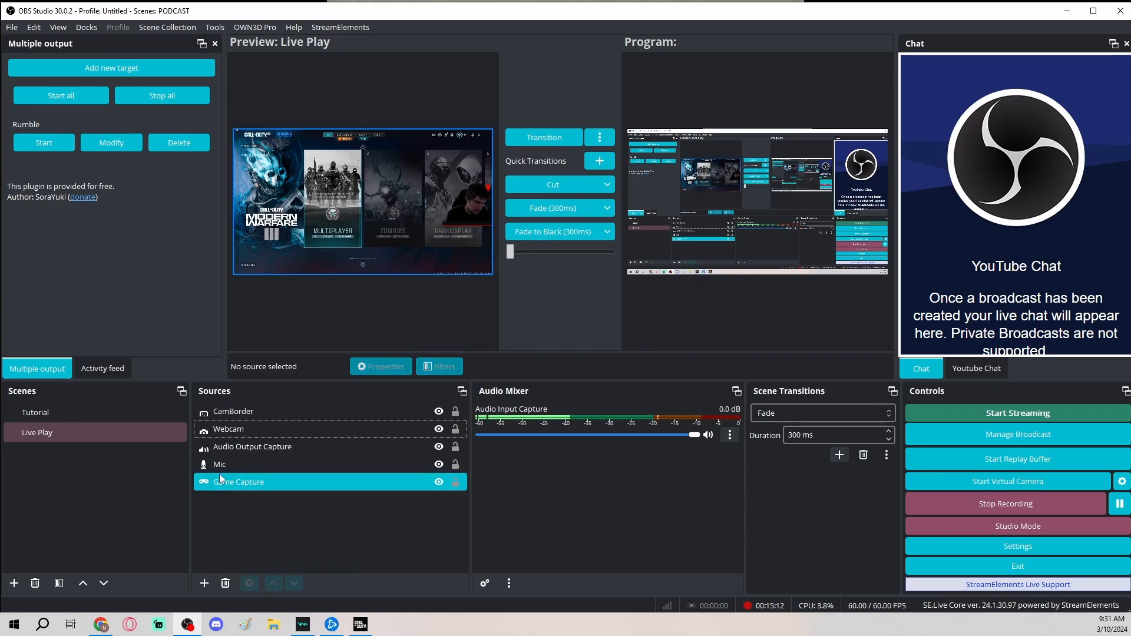
# Put the CamBorder source into a new group named Camera
pyautogui.click(252, 427)
pyautogui.click(253, 414)
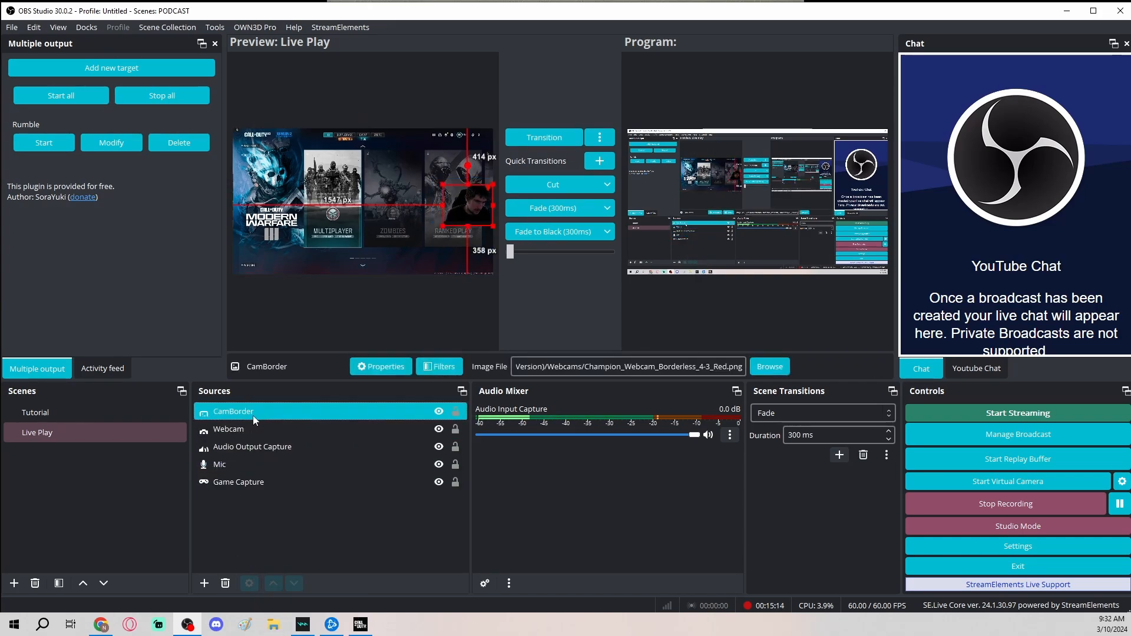
pyautogui.rightClick(253, 416)
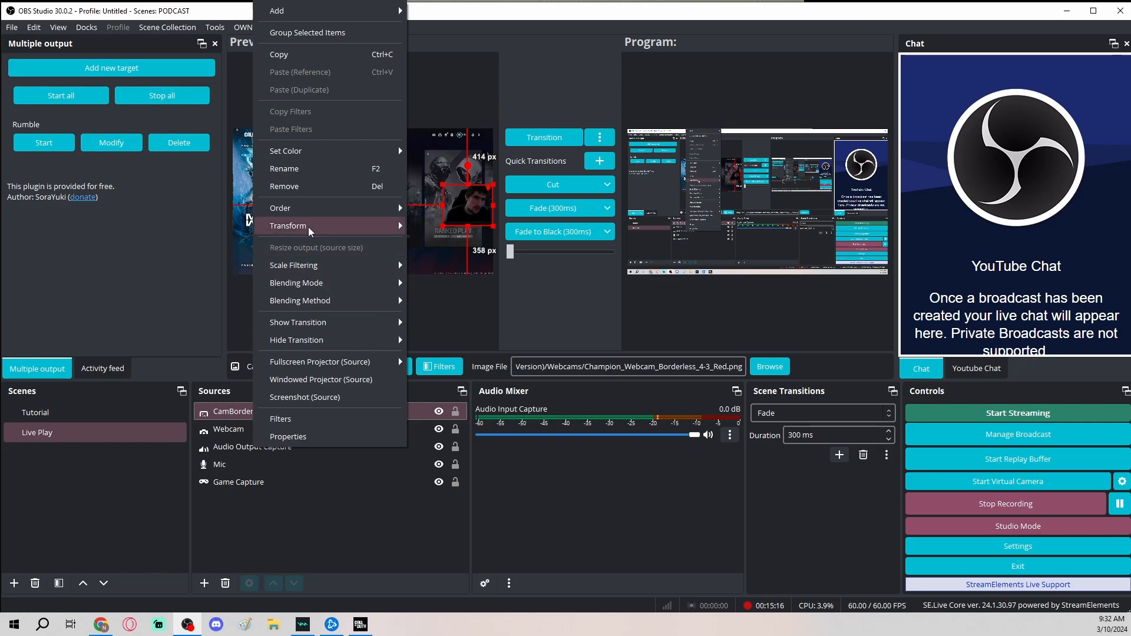
pyautogui.click(361, 34)
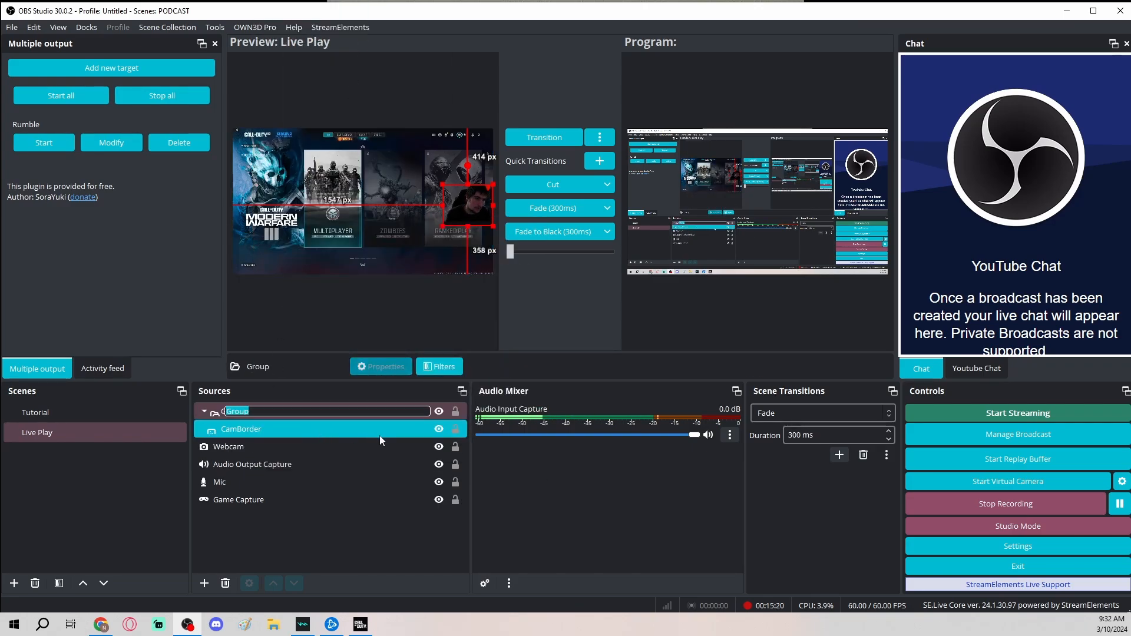
pyautogui.click(336, 451)
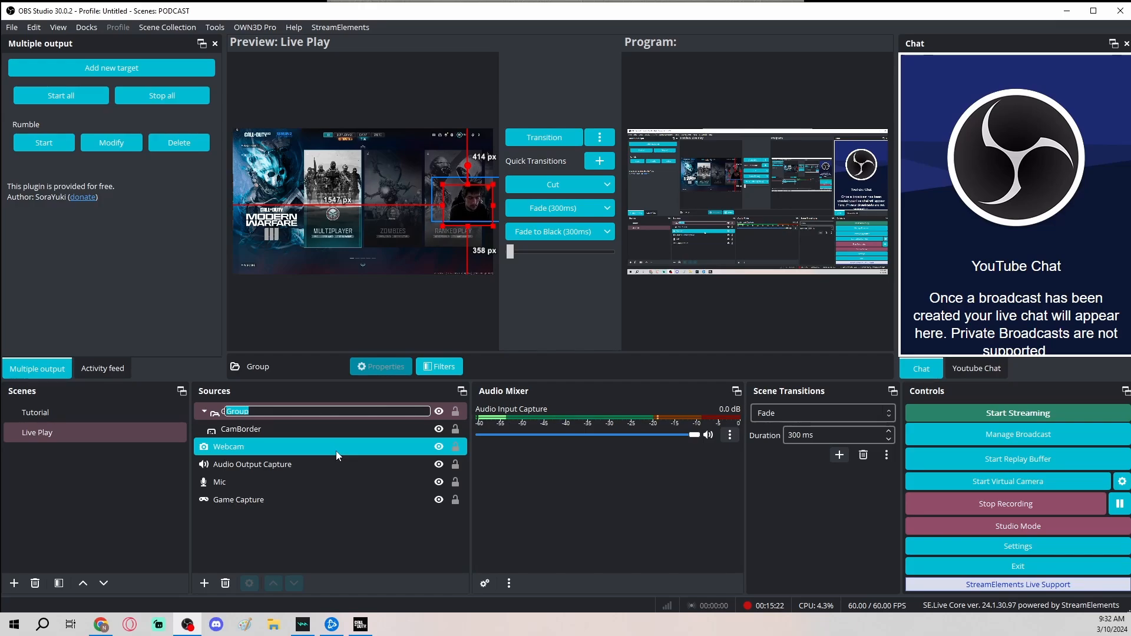
pyautogui.write('Camera')
pyautogui.click(342, 423)
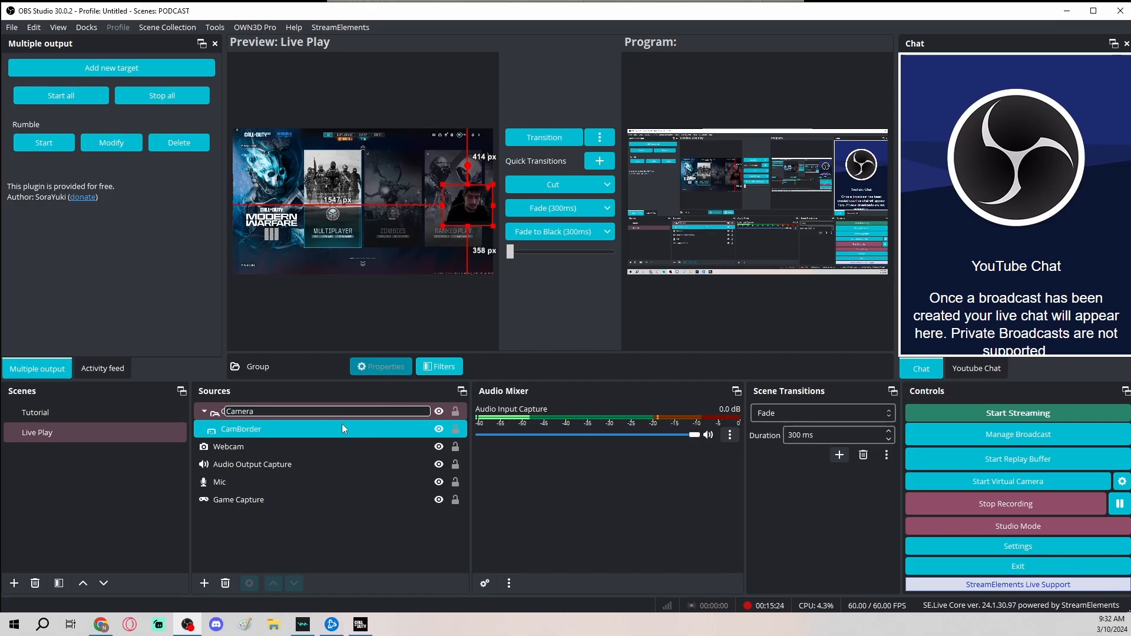
pyautogui.press('Return')
# Move the Webcam source into the Camera group above CamBorder and shift its image slightly up and left in the preview
pyautogui.click(291, 481)
pyautogui.moveTo(243, 447); pyautogui.dragTo(261, 416)
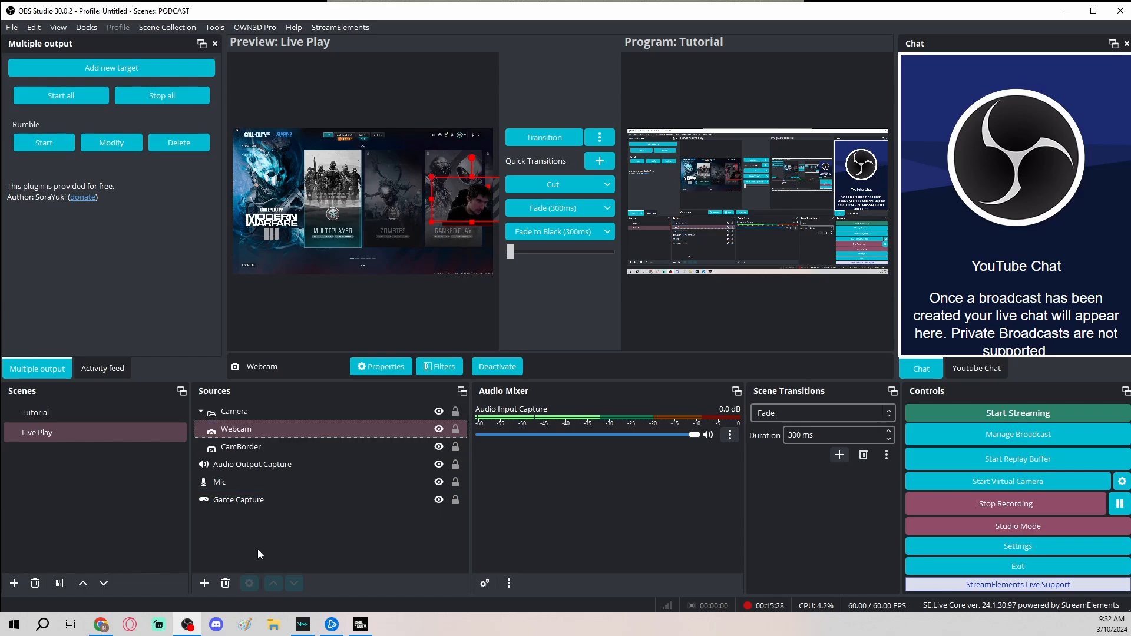
pyautogui.moveTo(468, 199)
pyautogui.mouseDown()
pyautogui.moveTo(362, 191)
pyautogui.moveTo(475, 186)
pyautogui.moveTo(465, 197)
pyautogui.mouseUp()
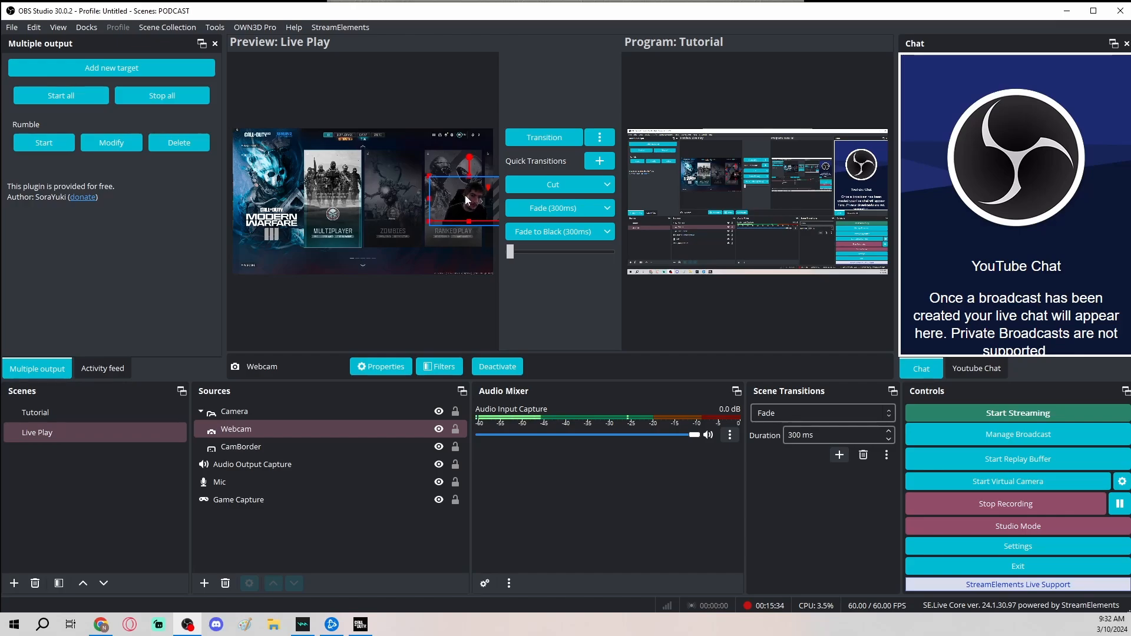
# Reposition the Camera group in the preview, about 1326 px from the canvas's left edge and 312 px from its top
pyautogui.click(308, 465)
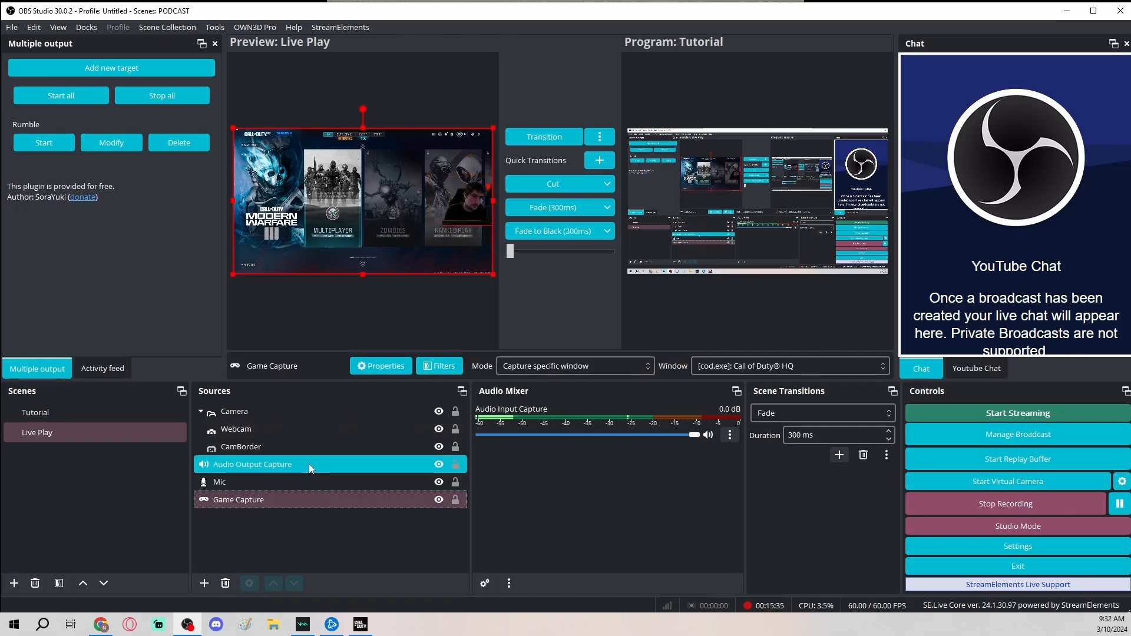
pyautogui.click(266, 411)
pyautogui.moveTo(429, 197); pyautogui.dragTo(460, 193)
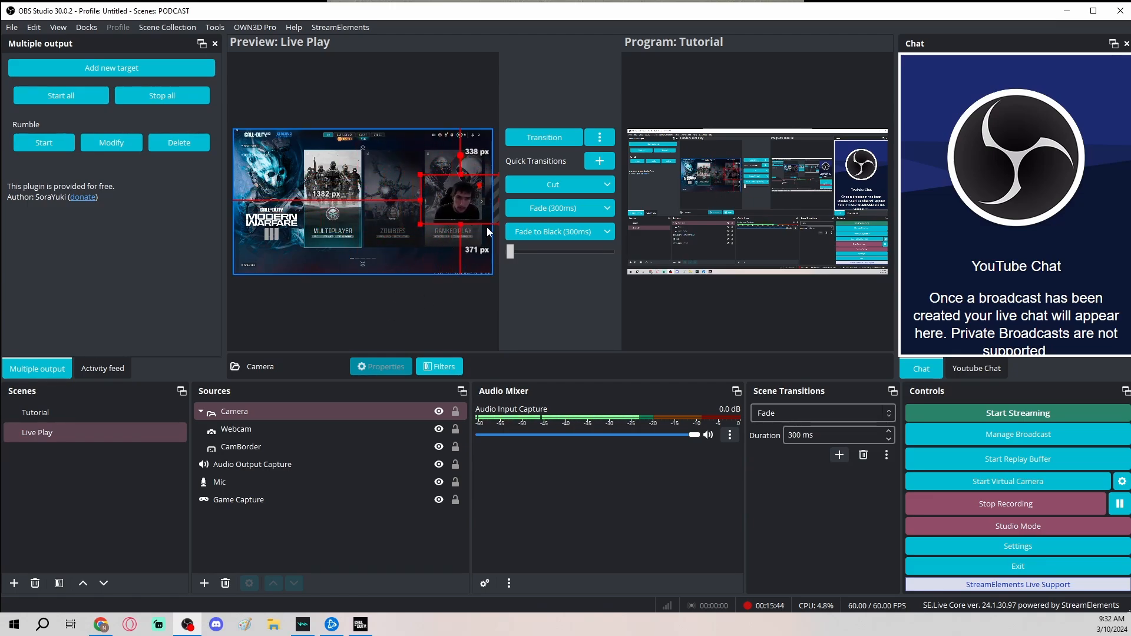
pyautogui.moveTo(487, 231); pyautogui.dragTo(468, 220)
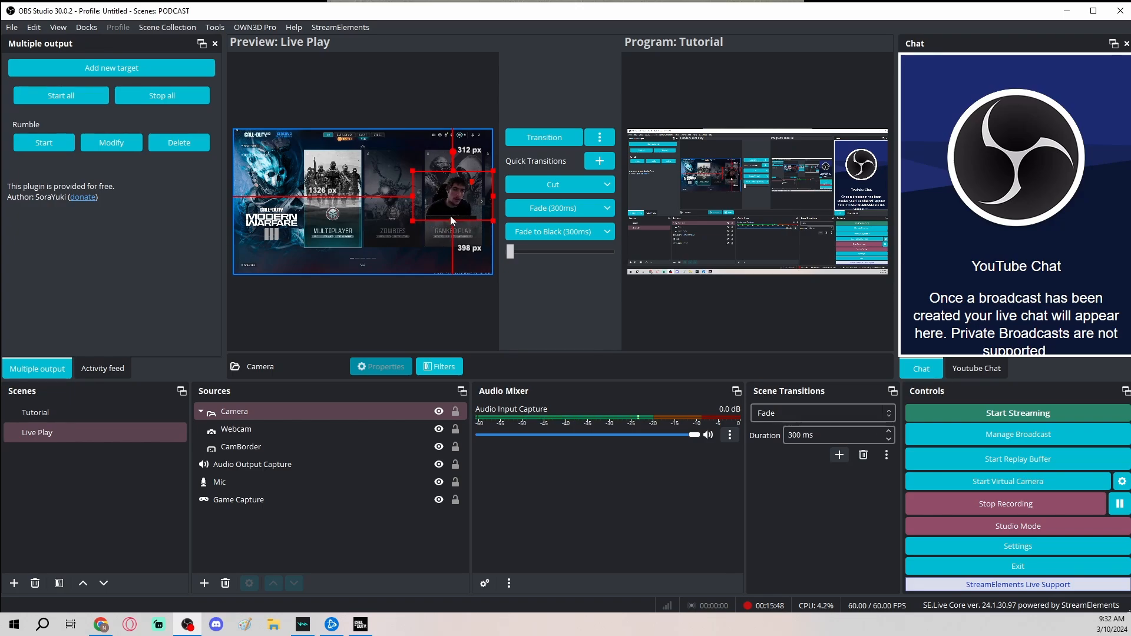
# Move the Webcam source out of the Camera group to just above Game Capture
pyautogui.click(253, 428)
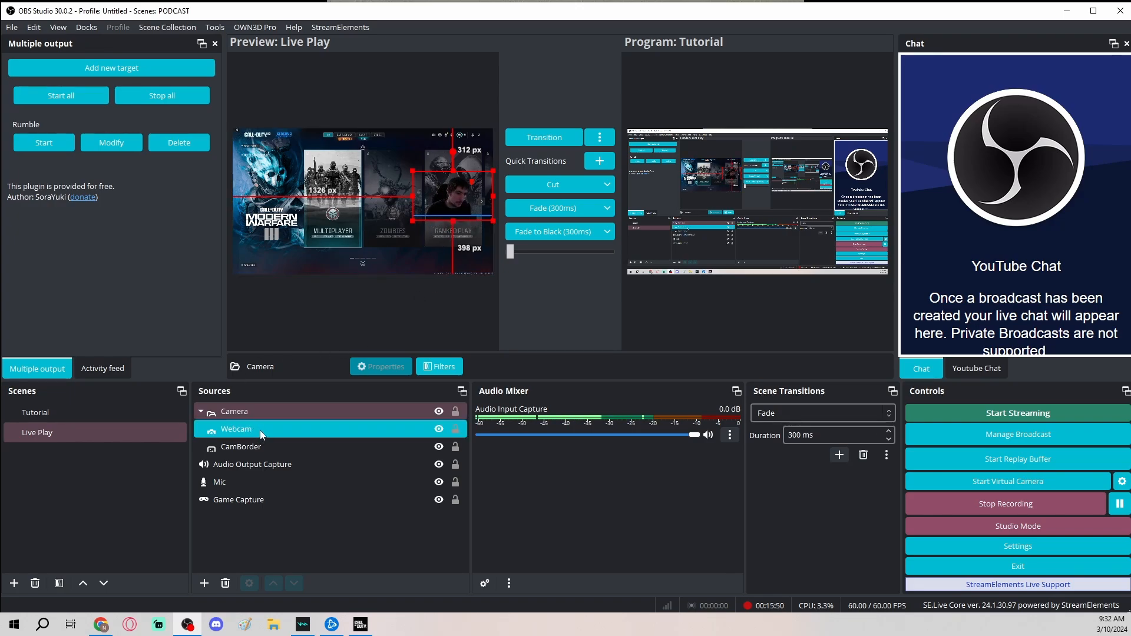
pyautogui.click(259, 430)
pyautogui.moveTo(246, 429); pyautogui.dragTo(274, 490)
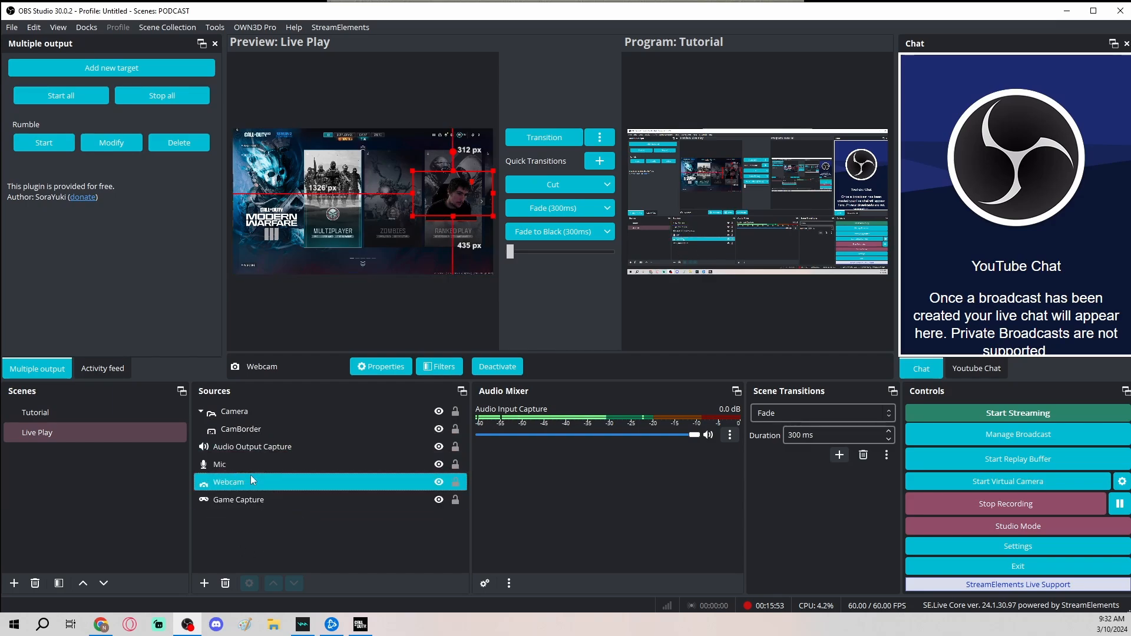
# Reposition the webcam image behind the border, about 1348 px from the canvas's left edge and 335 px from its top
pyautogui.click(451, 203)
pyautogui.moveTo(452, 203); pyautogui.dragTo(487, 215)
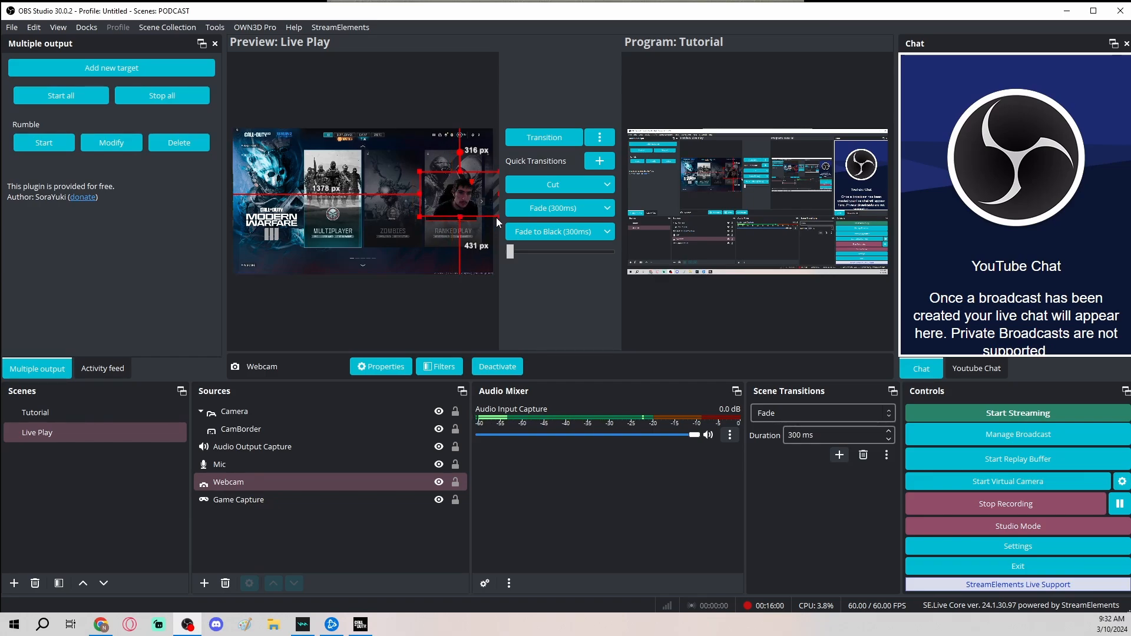
pyautogui.click(496, 217)
pyautogui.click(474, 207)
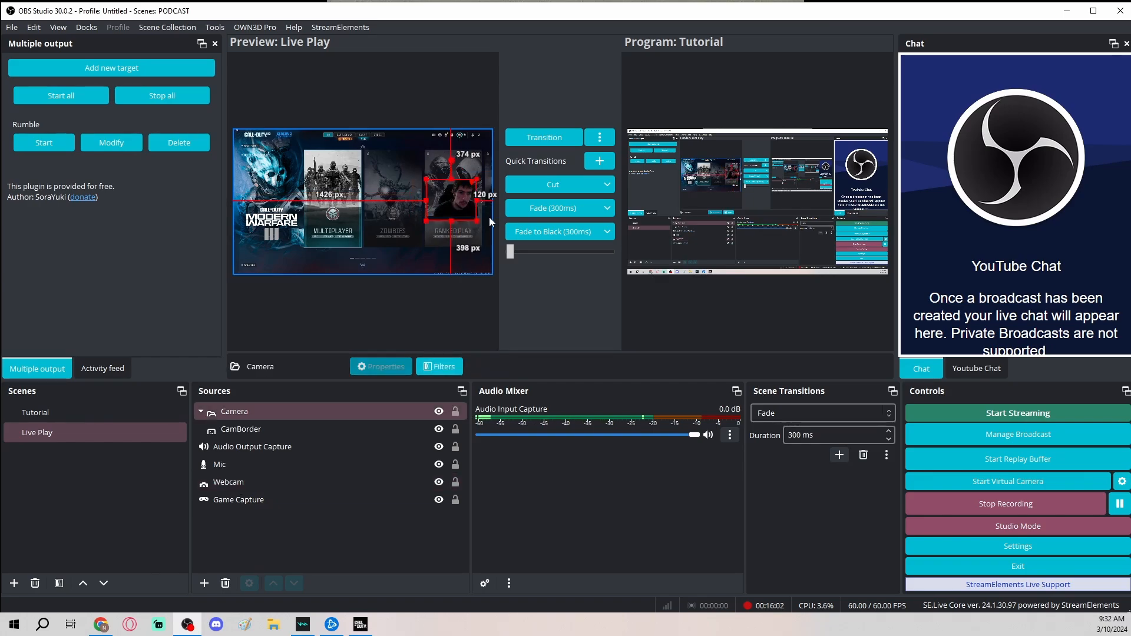
pyautogui.click(461, 201)
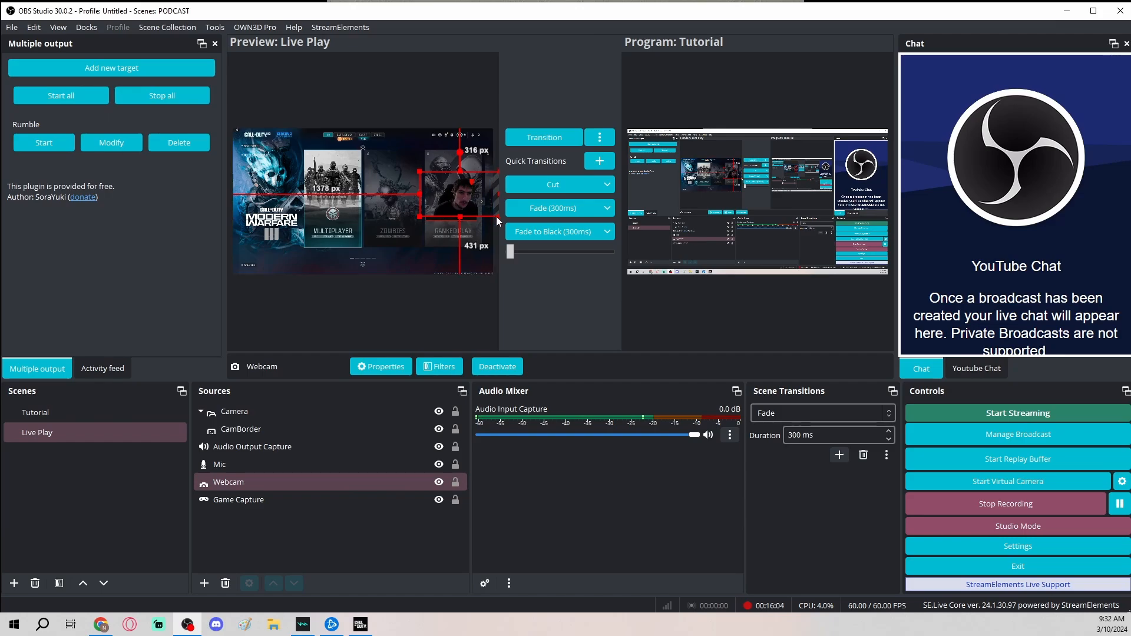
pyautogui.moveTo(496, 217); pyautogui.dragTo(459, 207)
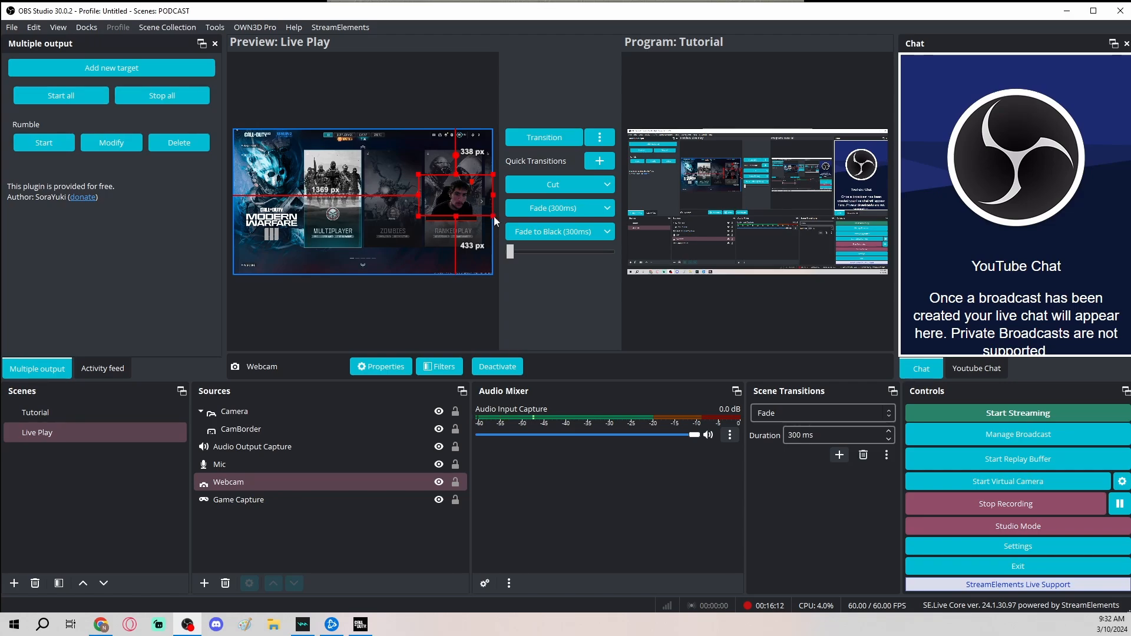
pyautogui.moveTo(463, 204)
pyautogui.mouseDown()
pyautogui.moveTo(494, 216)
pyautogui.moveTo(457, 208)
pyautogui.mouseUp()
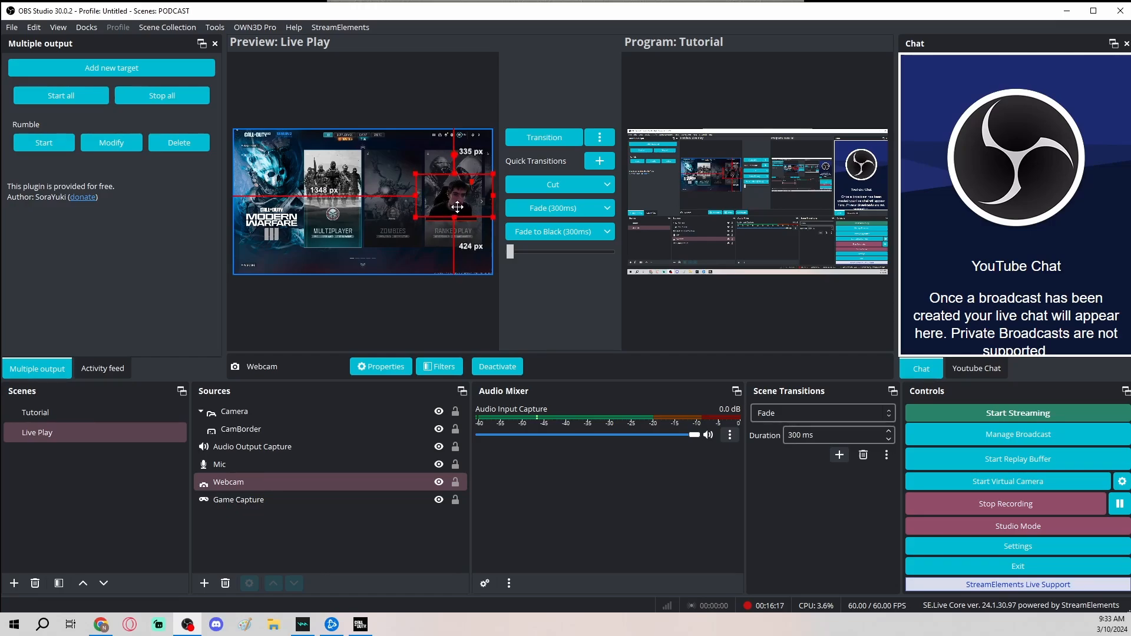
# Put the Webcam source back into the Camera group and place CamBorder above it
pyautogui.click(419, 253)
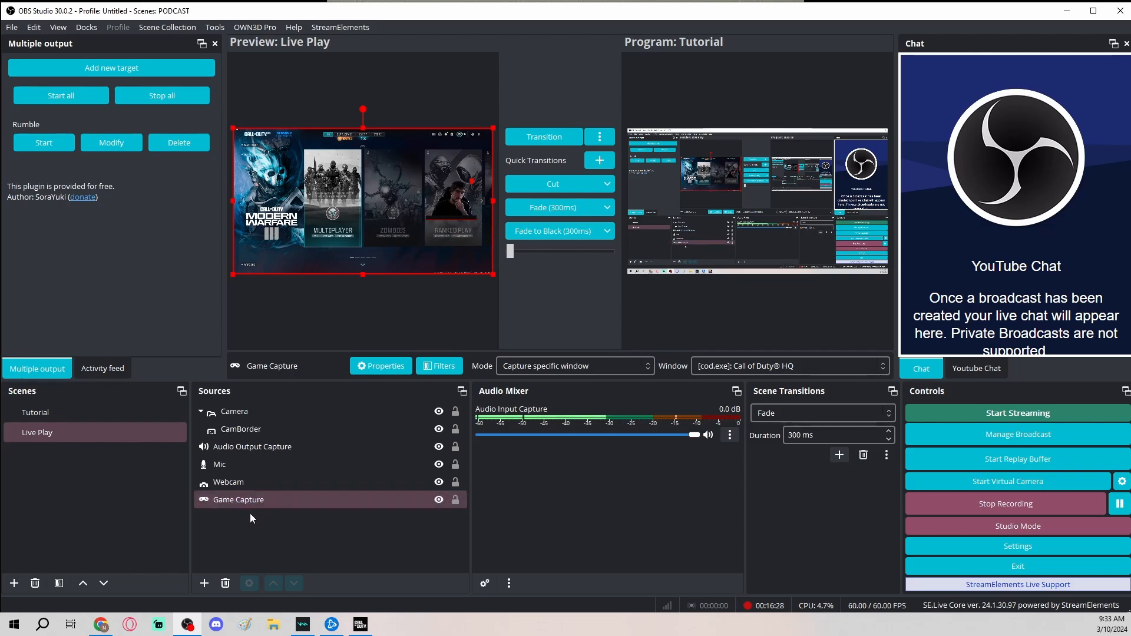
pyautogui.moveTo(241, 485); pyautogui.dragTo(254, 417)
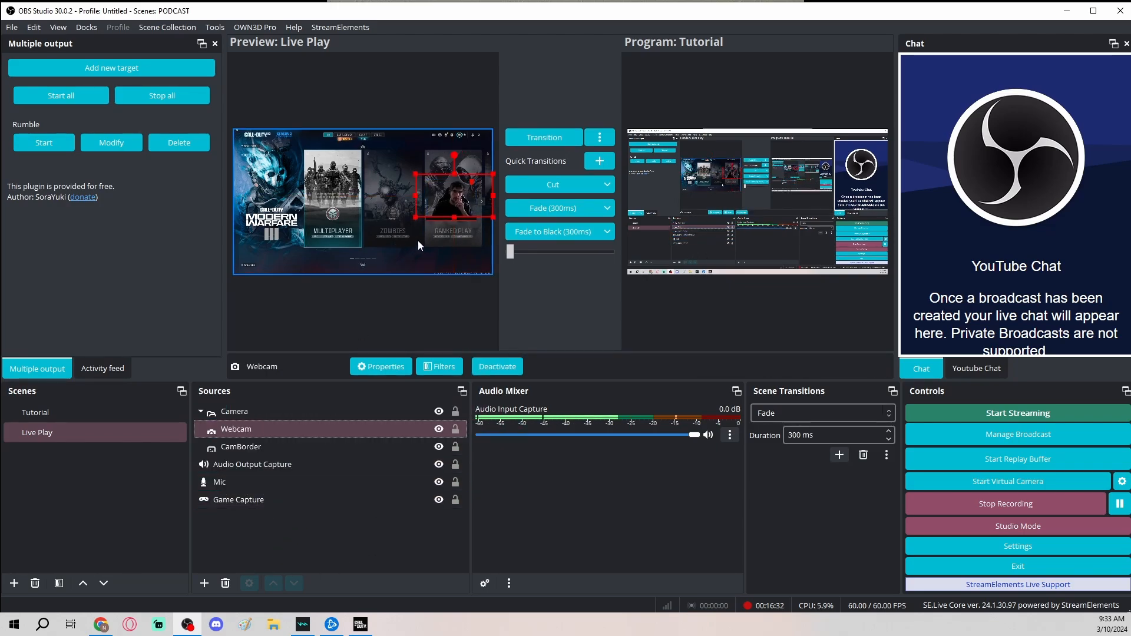
pyautogui.click(229, 451)
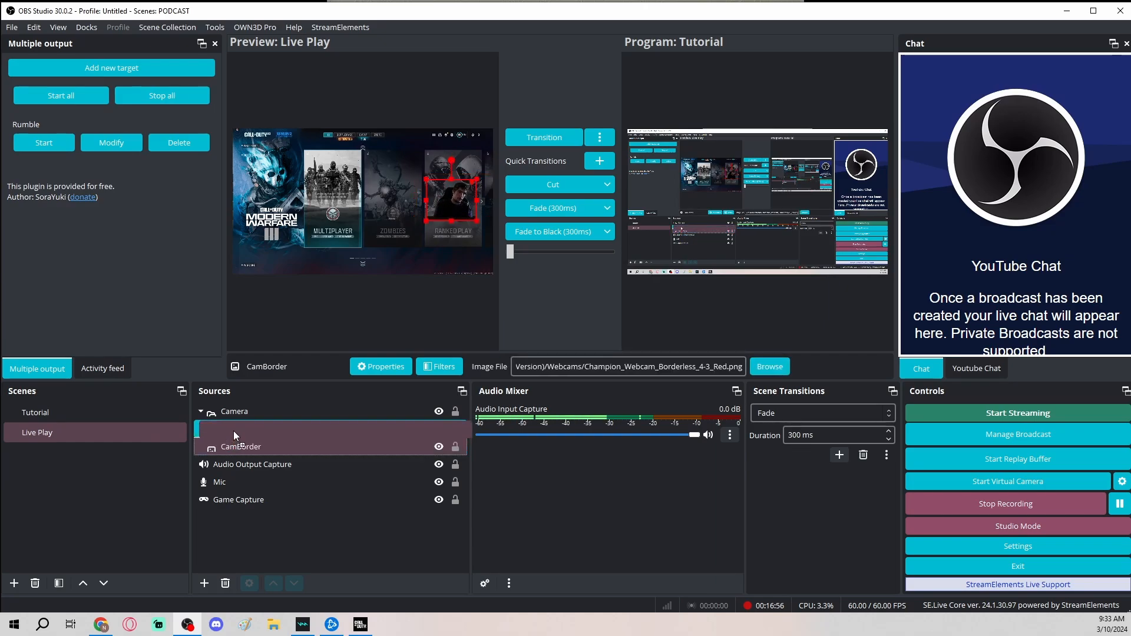
pyautogui.moveTo(239, 430); pyautogui.dragTo(239, 422)
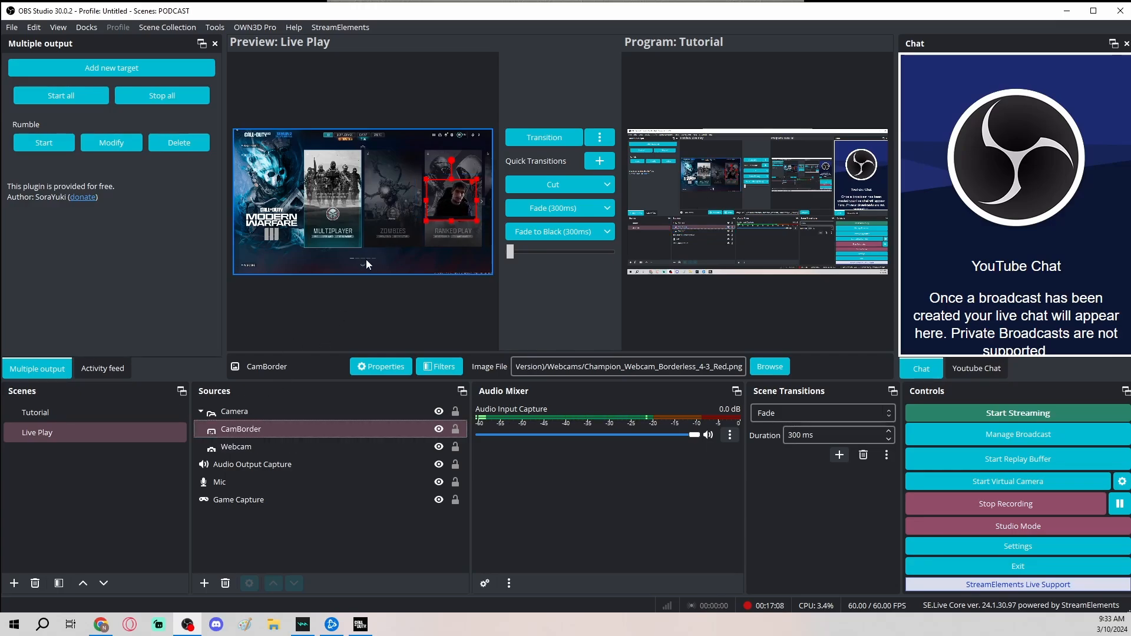
pyautogui.click(371, 244)
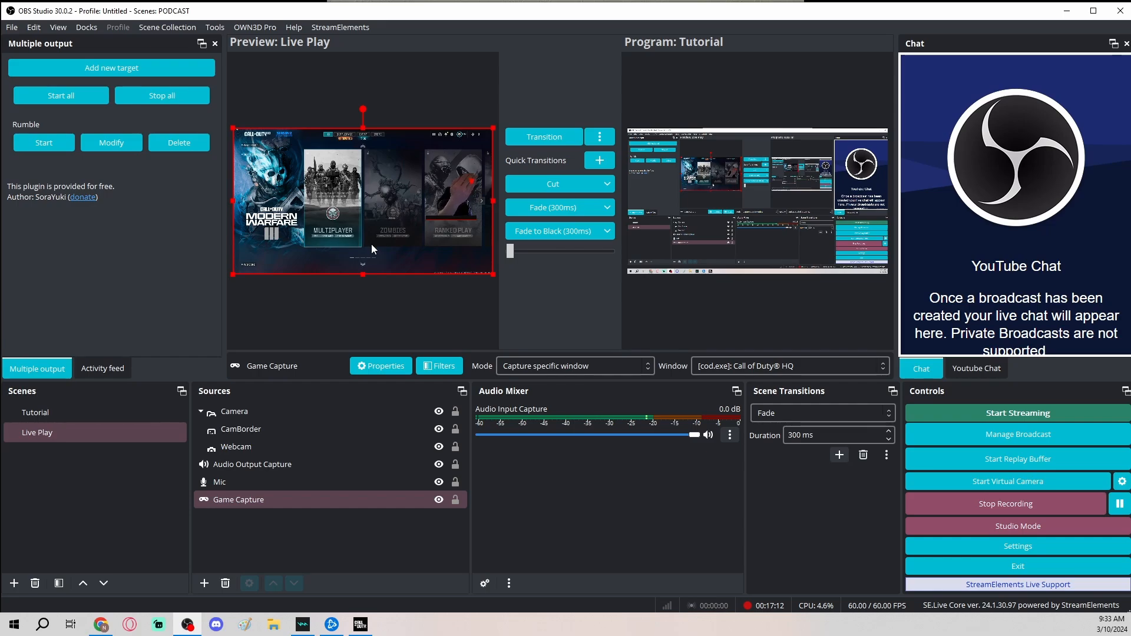
pyautogui.click(246, 451)
pyautogui.moveTo(245, 432)
pyautogui.mouseDown()
pyautogui.moveTo(246, 447)
pyautogui.moveTo(253, 429)
pyautogui.moveTo(265, 444)
pyautogui.moveTo(247, 423)
pyautogui.mouseUp()
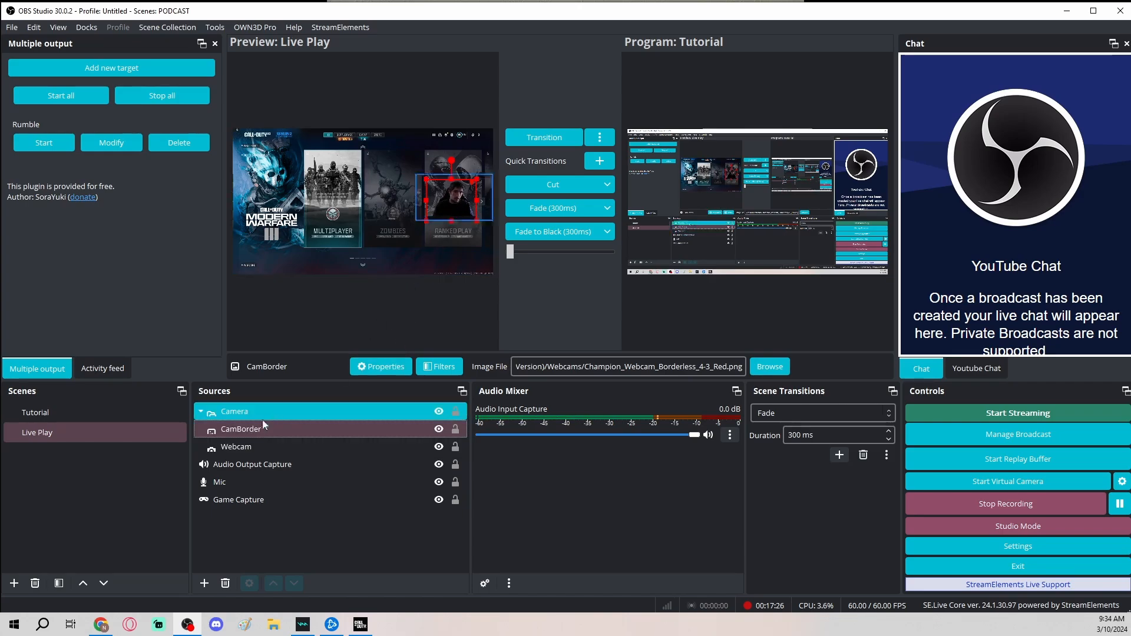
# Replace CamBorder's image with Sk8DECK.png from the desktop's STREAMING DOWNLOADS/OVERLAYS folder and place it along the webcam image's lower edge
pyautogui.click(273, 433)
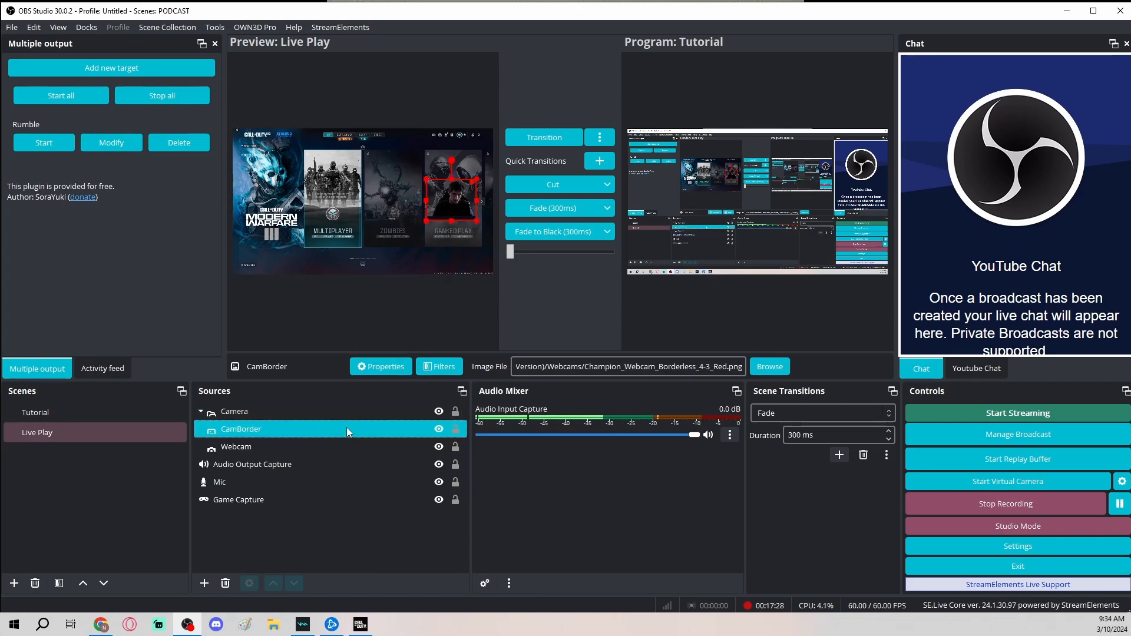
pyautogui.click(386, 367)
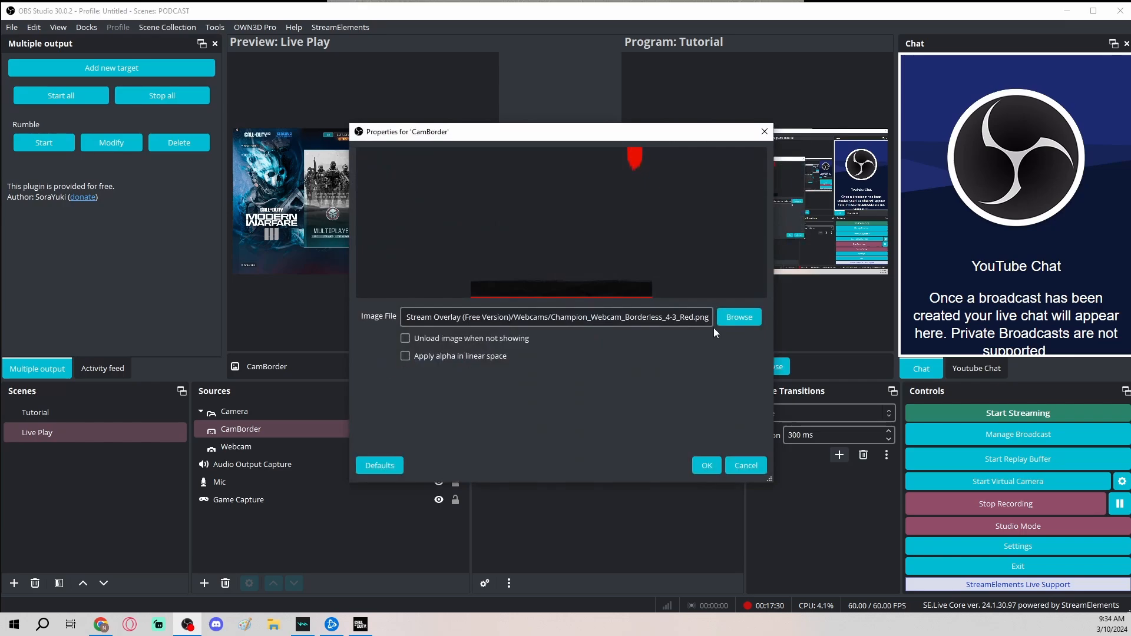
pyautogui.click(754, 319)
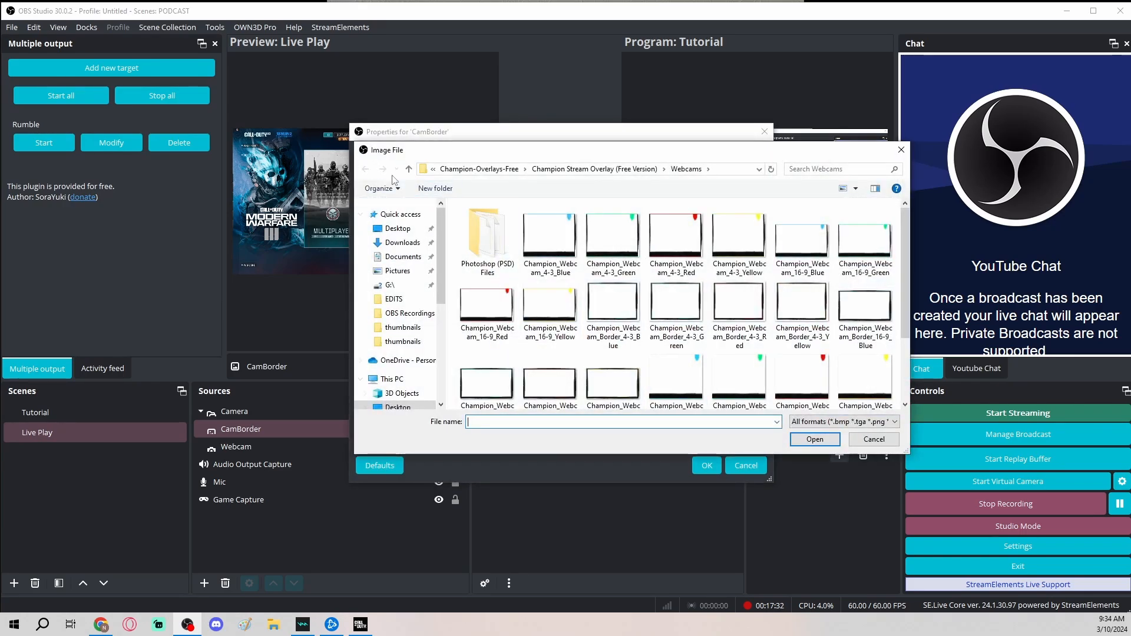
pyautogui.scroll(-2, 421, 335)
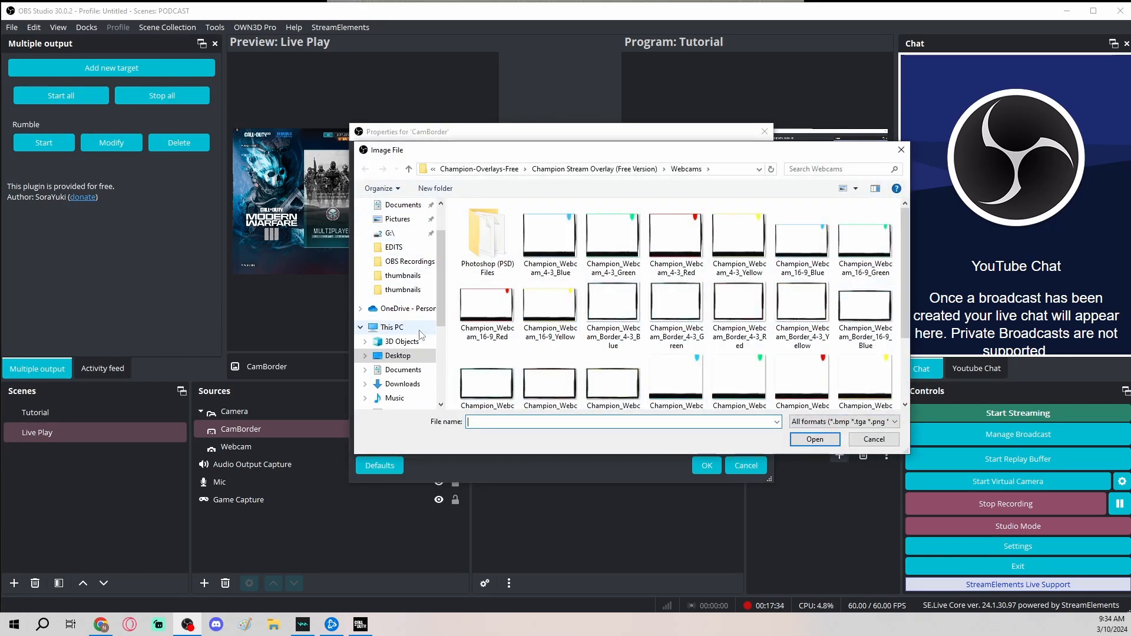
pyautogui.click(397, 355)
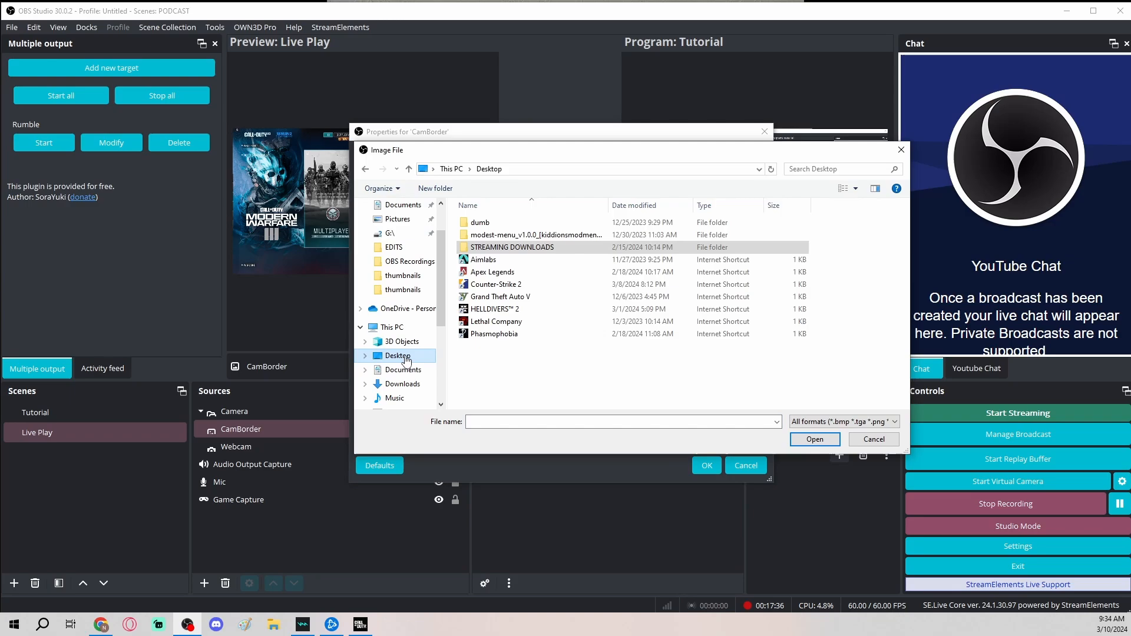
pyautogui.doubleClick(524, 248)
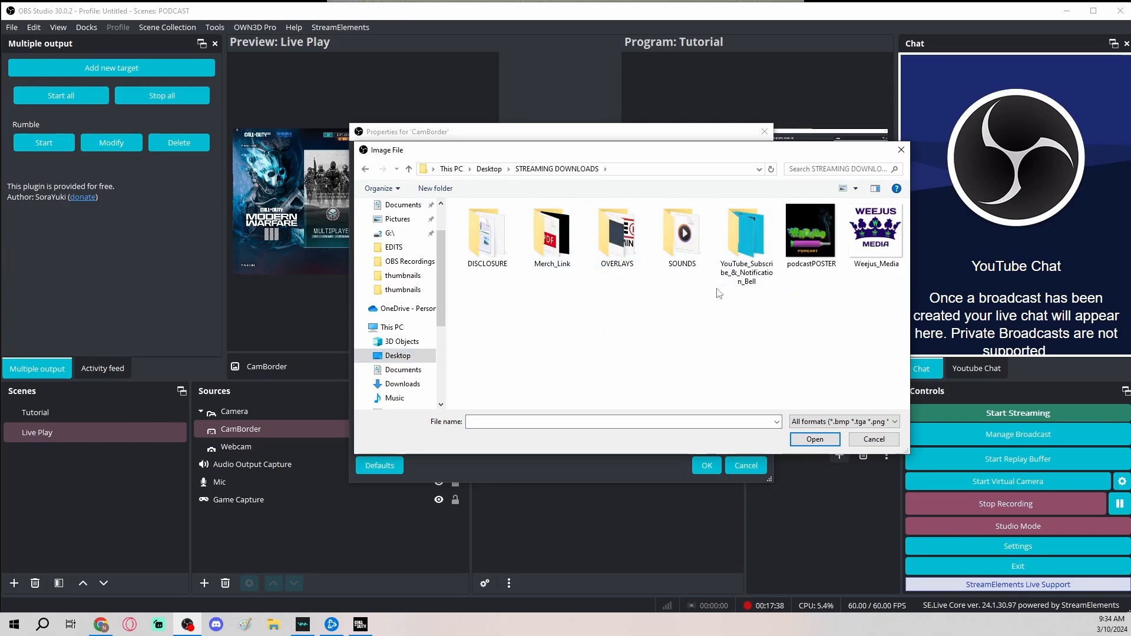
pyautogui.doubleClick(644, 239)
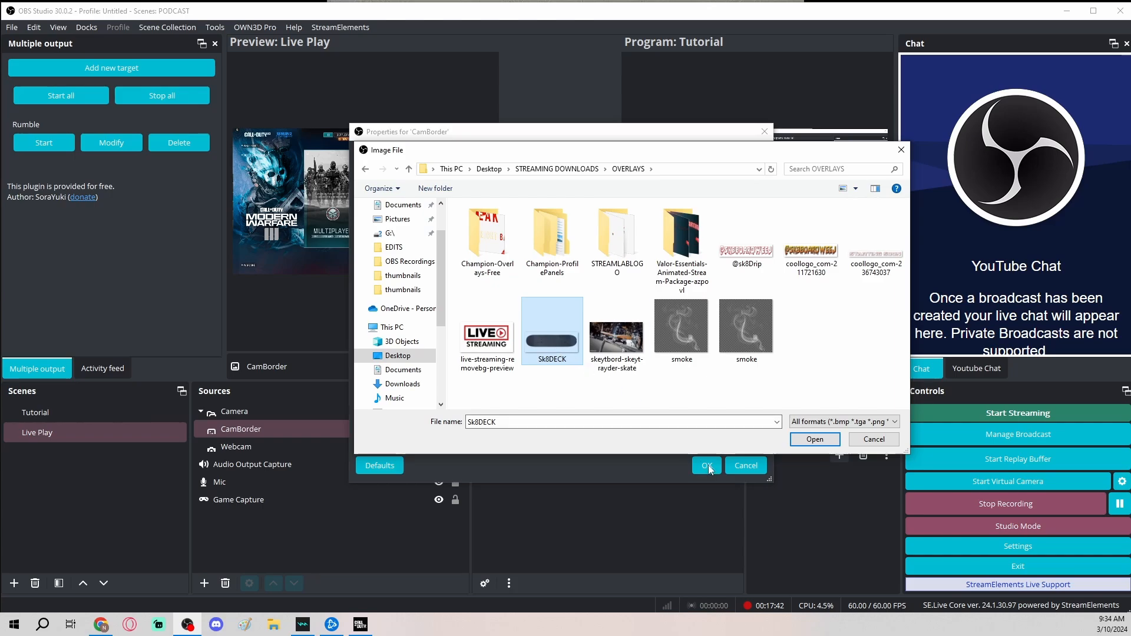
pyautogui.click(815, 439)
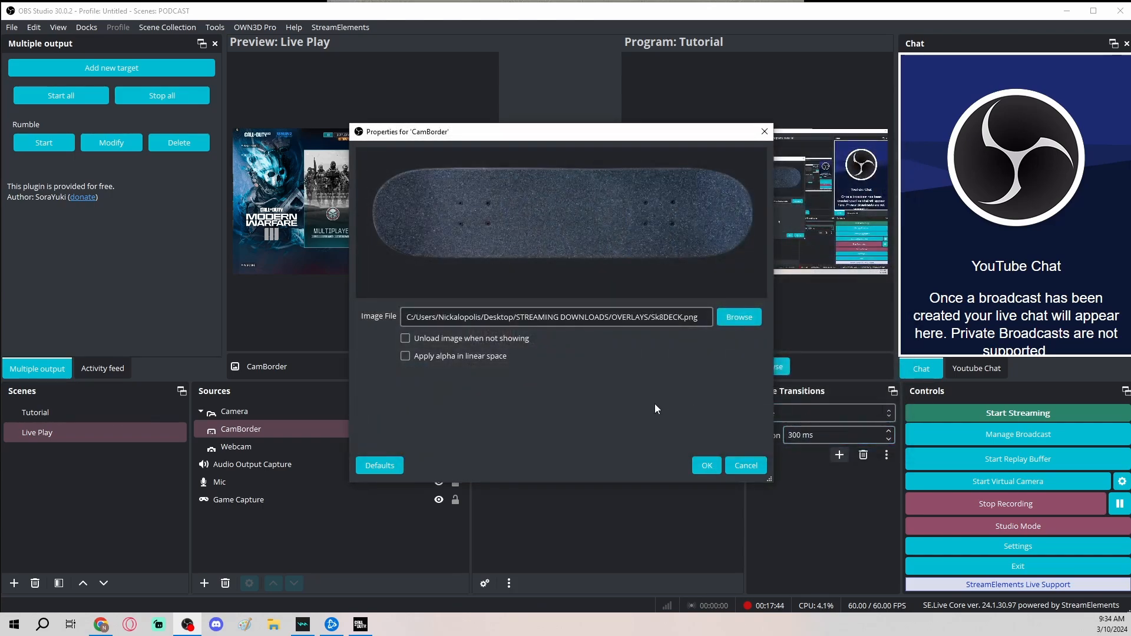
pyautogui.click(705, 466)
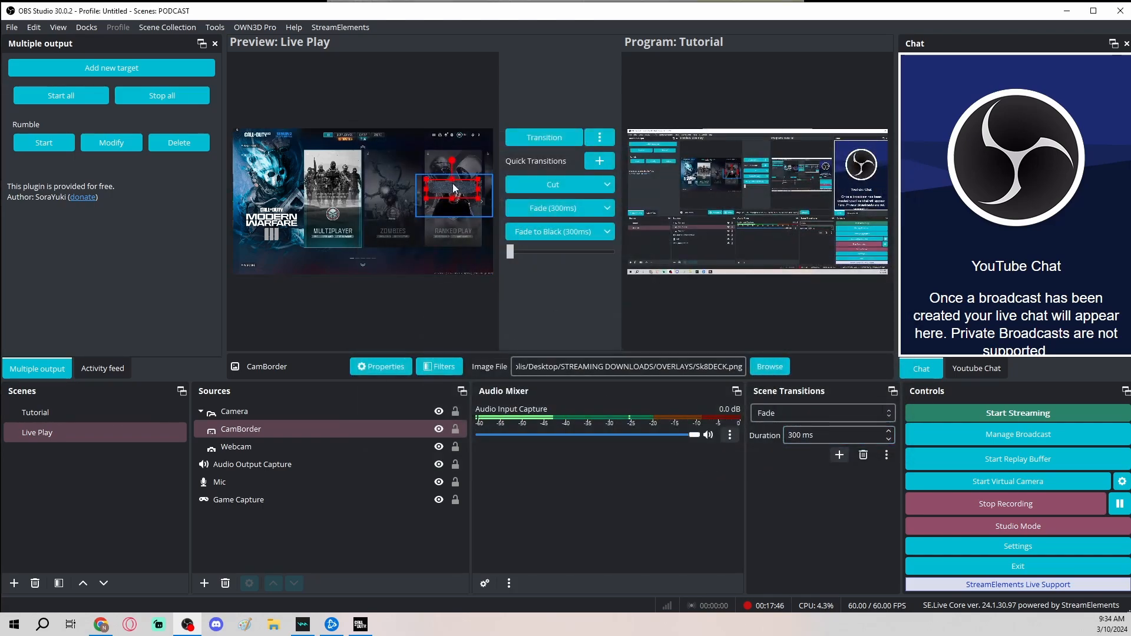
pyautogui.moveTo(456, 211); pyautogui.dragTo(454, 218)
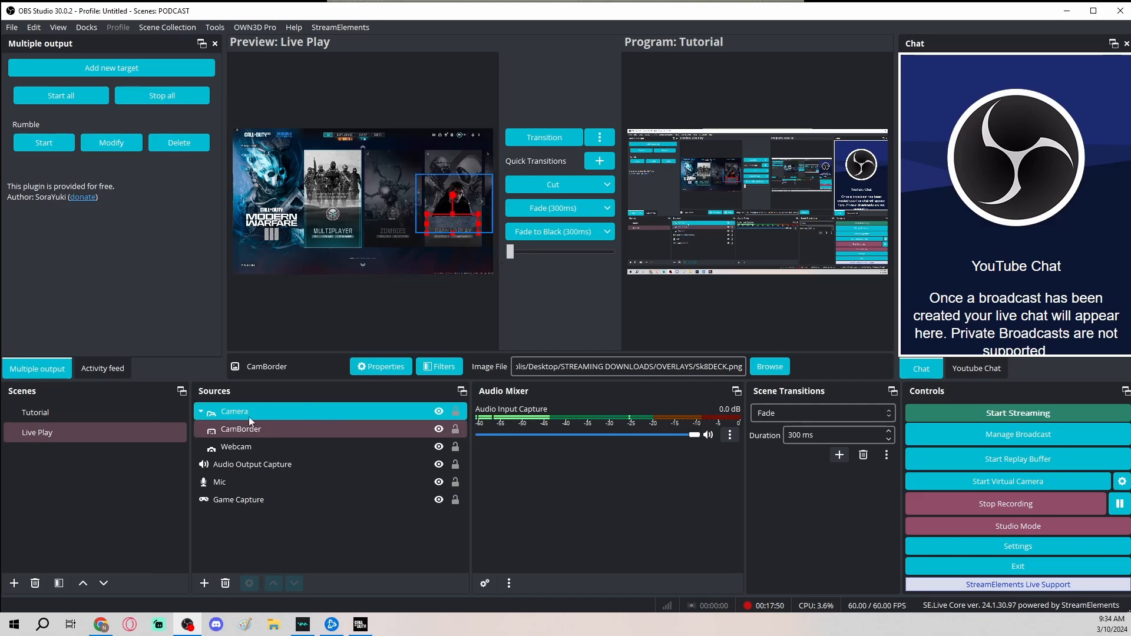
# Add a new Image source named sk8 to the Live Play scene
pyautogui.click(204, 583)
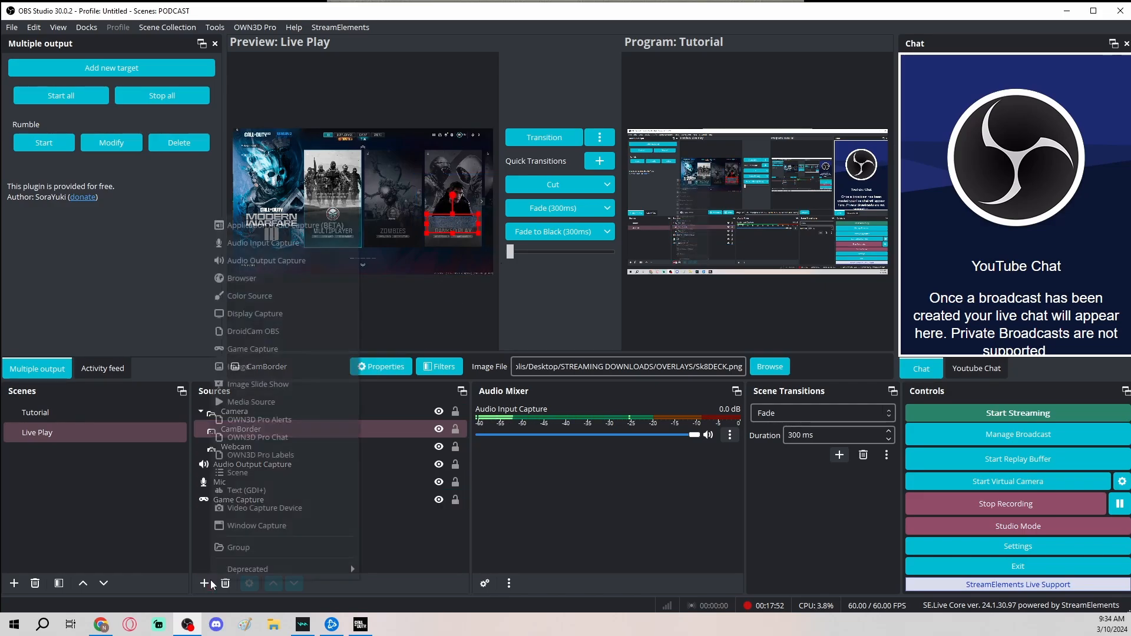
pyautogui.click(265, 367)
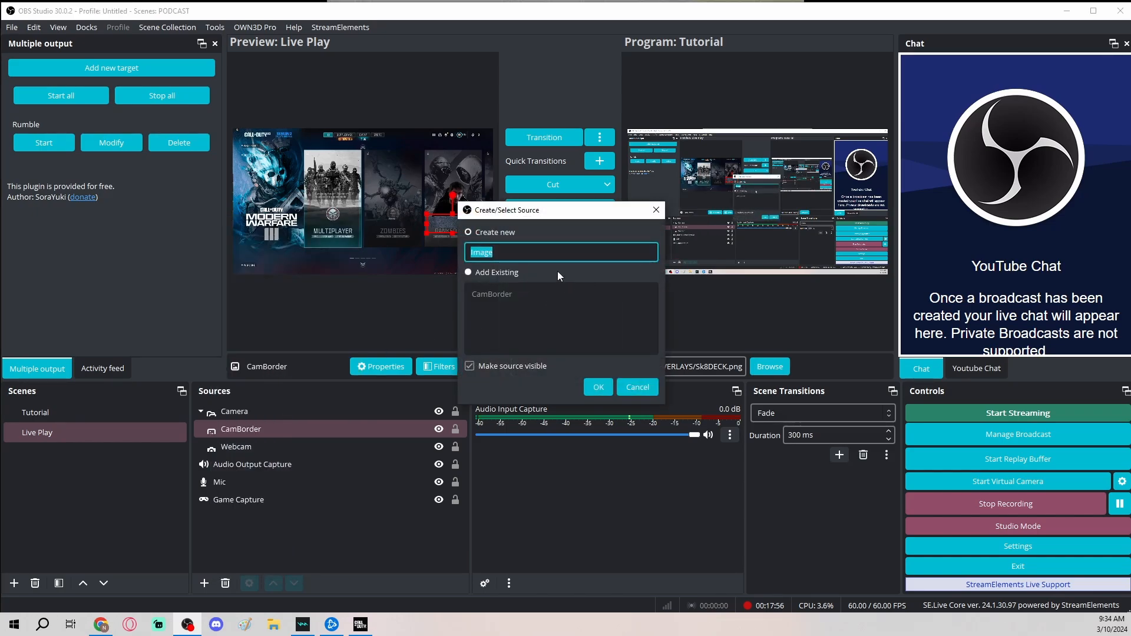
pyautogui.write('sk8')
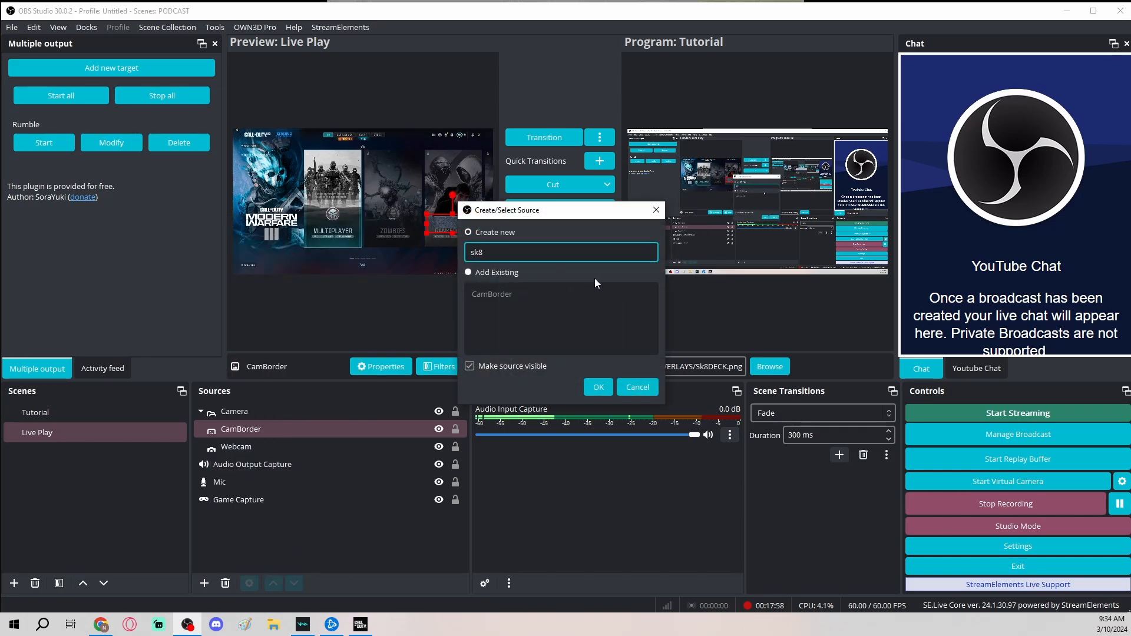
pyautogui.click(598, 387)
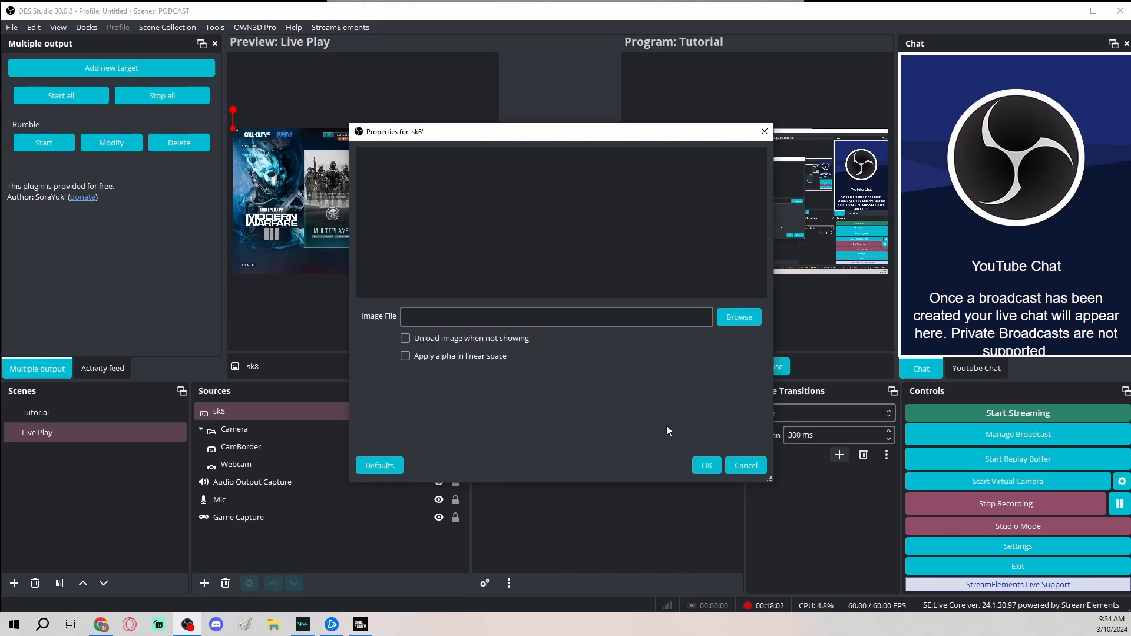
# Use coollogo_com-211721630.png as sk8's image and shrink it onto the skateboard, about 1490 px from the canvas's left edge and 666 px from its top
pyautogui.click(729, 317)
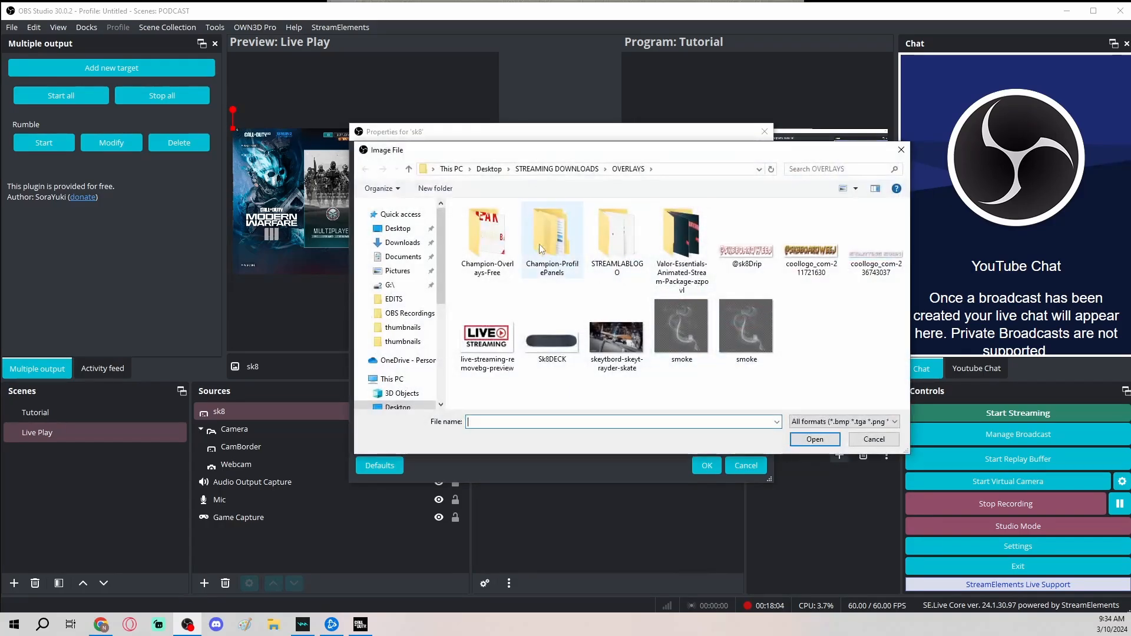
pyautogui.click(815, 258)
pyautogui.click(815, 439)
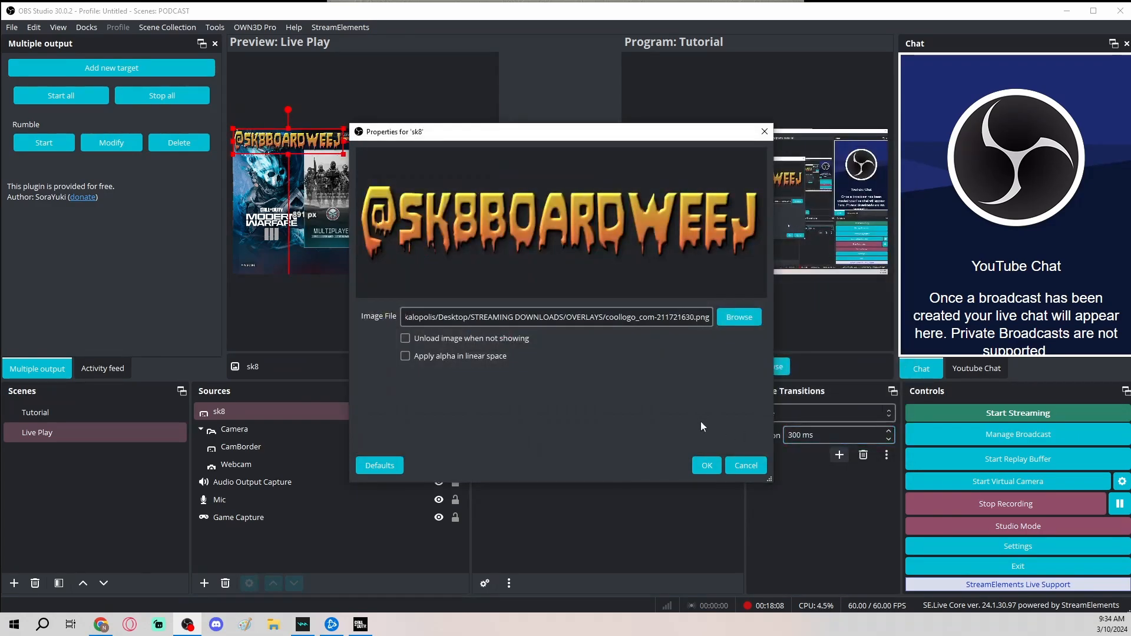
pyautogui.click(707, 466)
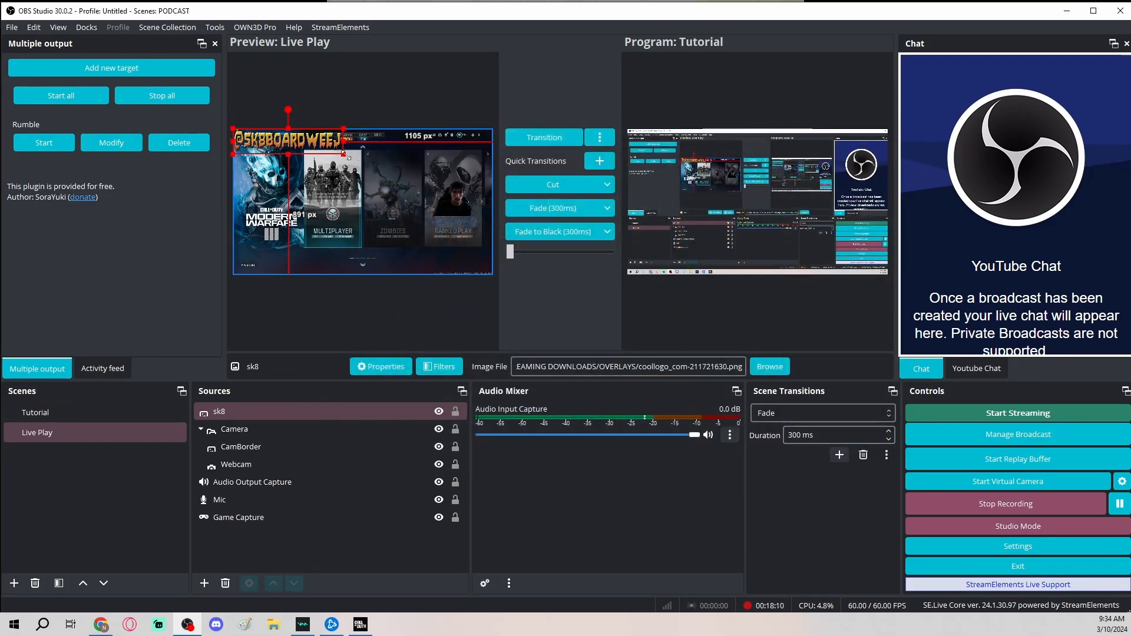
pyautogui.moveTo(344, 153); pyautogui.dragTo(454, 222)
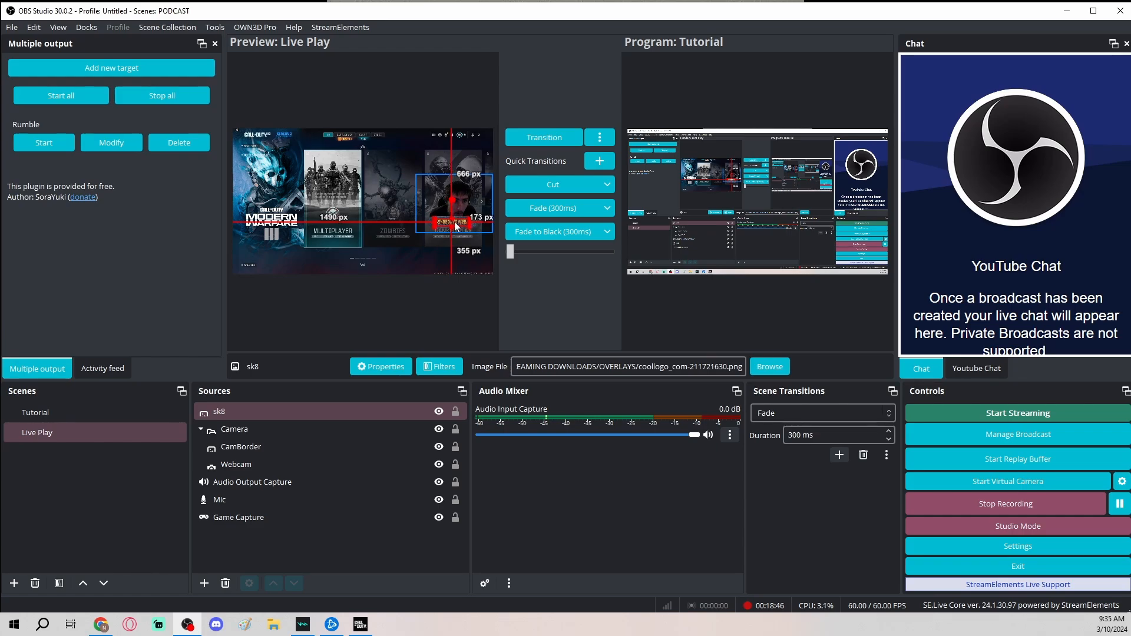
pyautogui.click(468, 256)
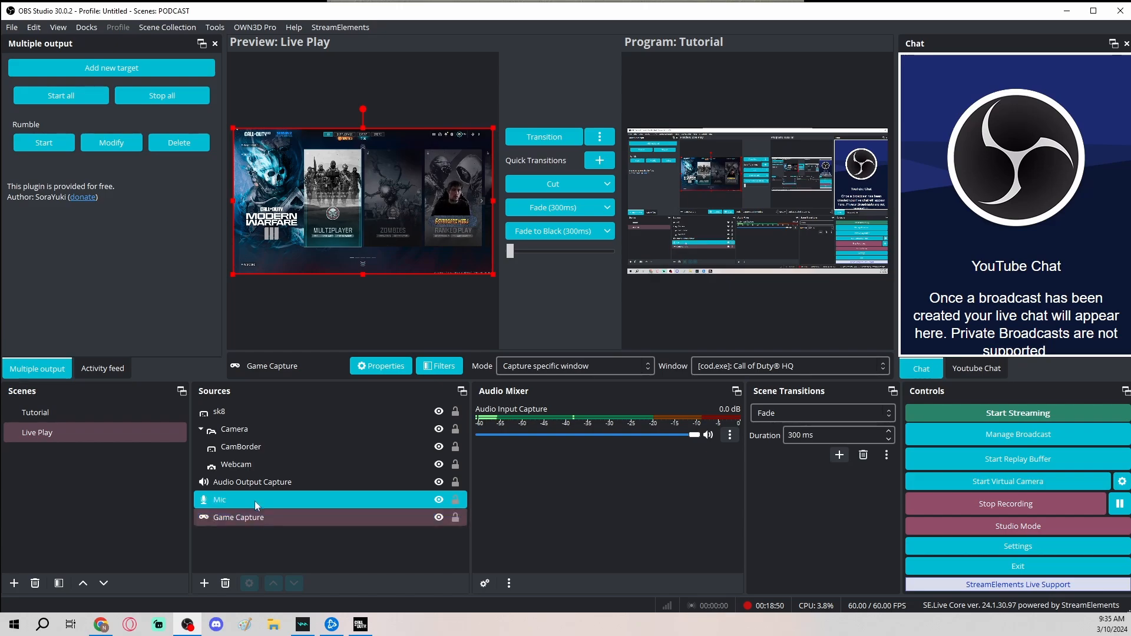
# Move sk8 into the Camera group above CamBorder and reposition the group about 1400 px from the canvas's left edge and 283 px from its top
pyautogui.click(264, 411)
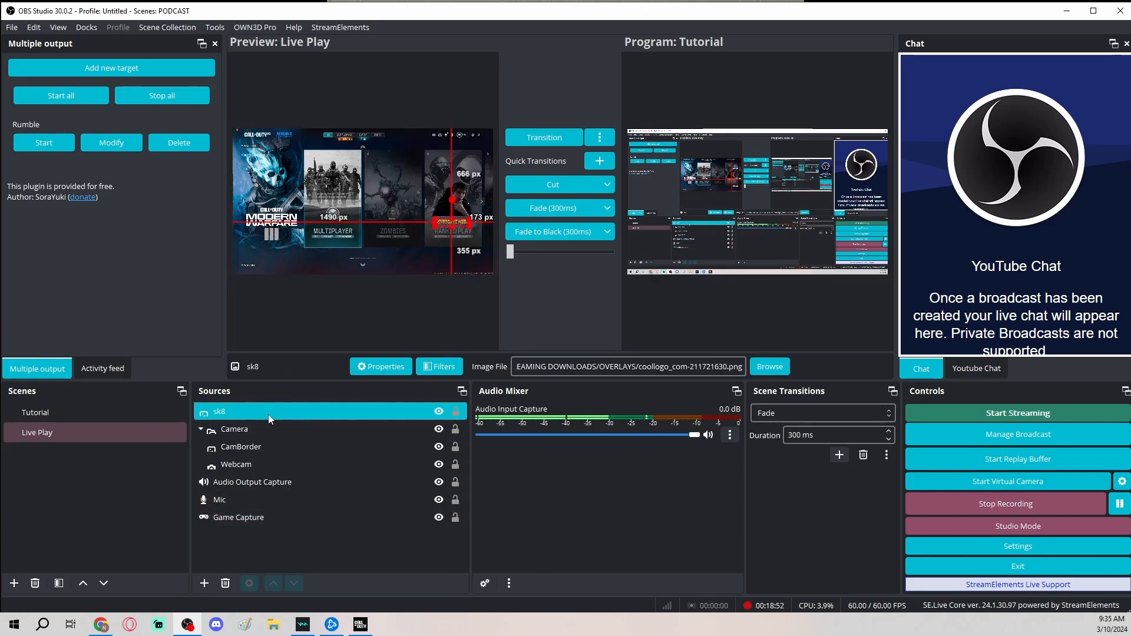
pyautogui.moveTo(268, 418); pyautogui.dragTo(269, 426)
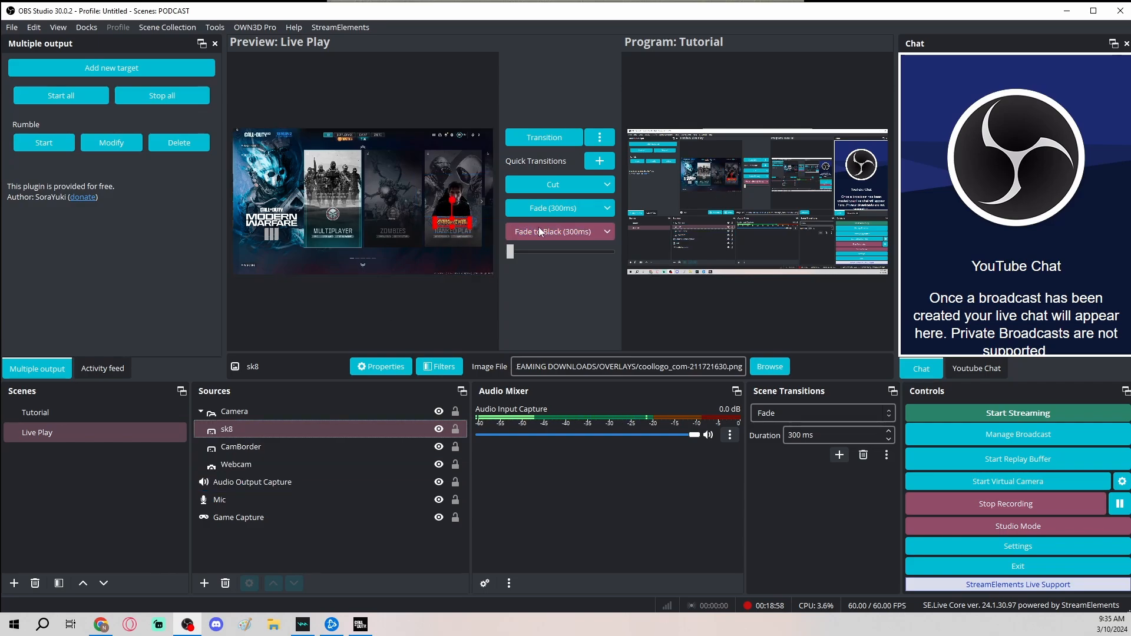
pyautogui.click(479, 202)
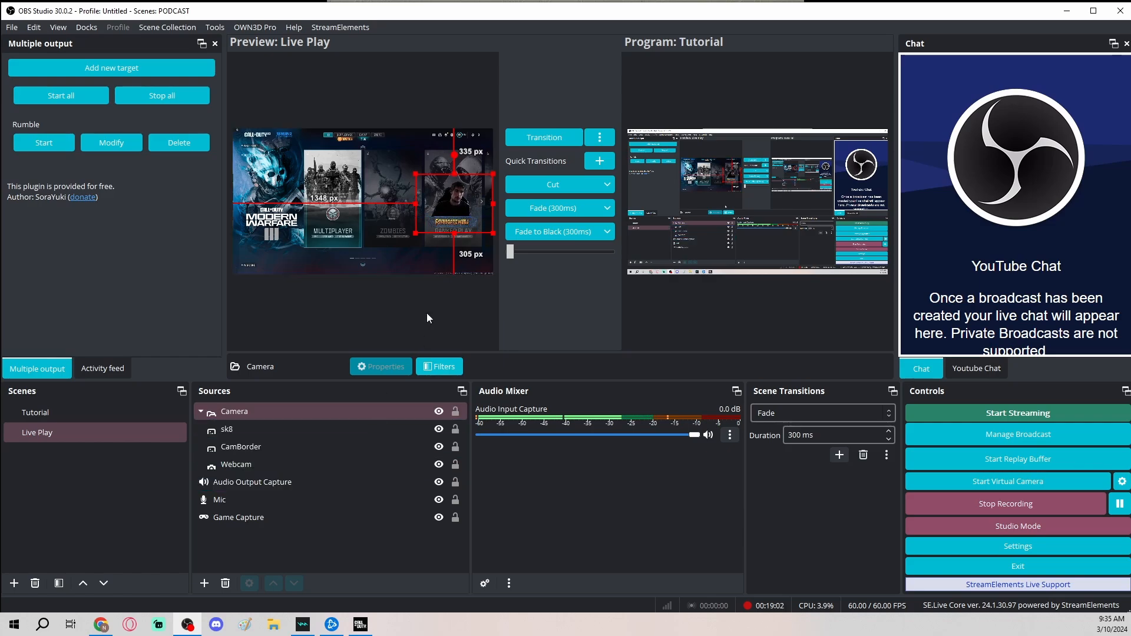
pyautogui.moveTo(462, 204)
pyautogui.mouseDown()
pyautogui.moveTo(336, 207)
pyautogui.moveTo(601, 214)
pyautogui.moveTo(451, 189)
pyautogui.mouseUp()
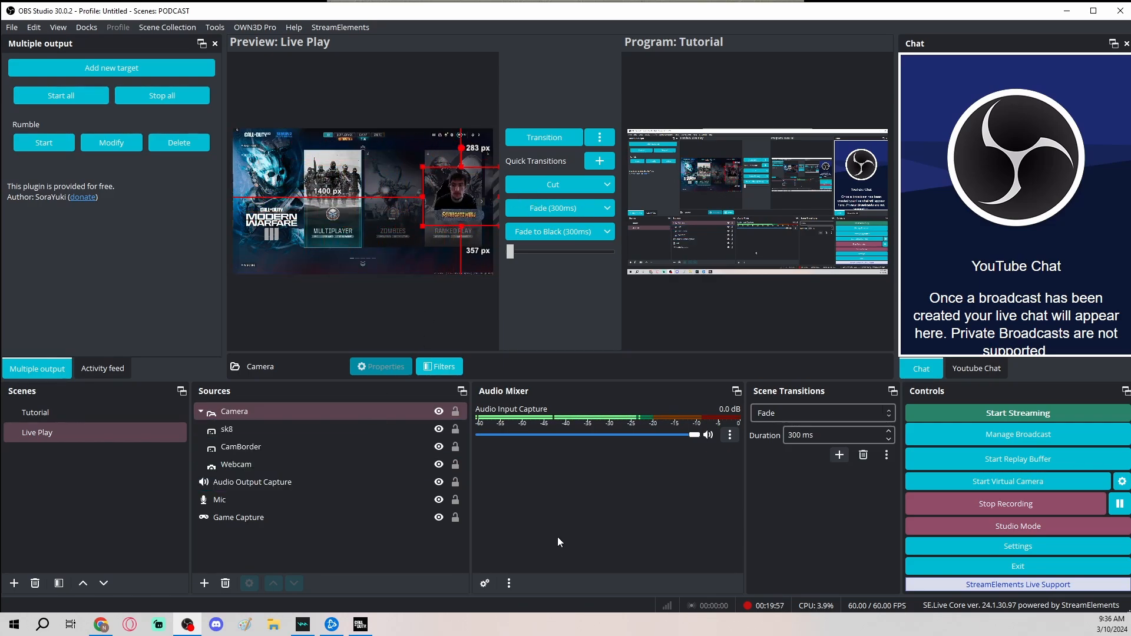
pyautogui.click(380, 469)
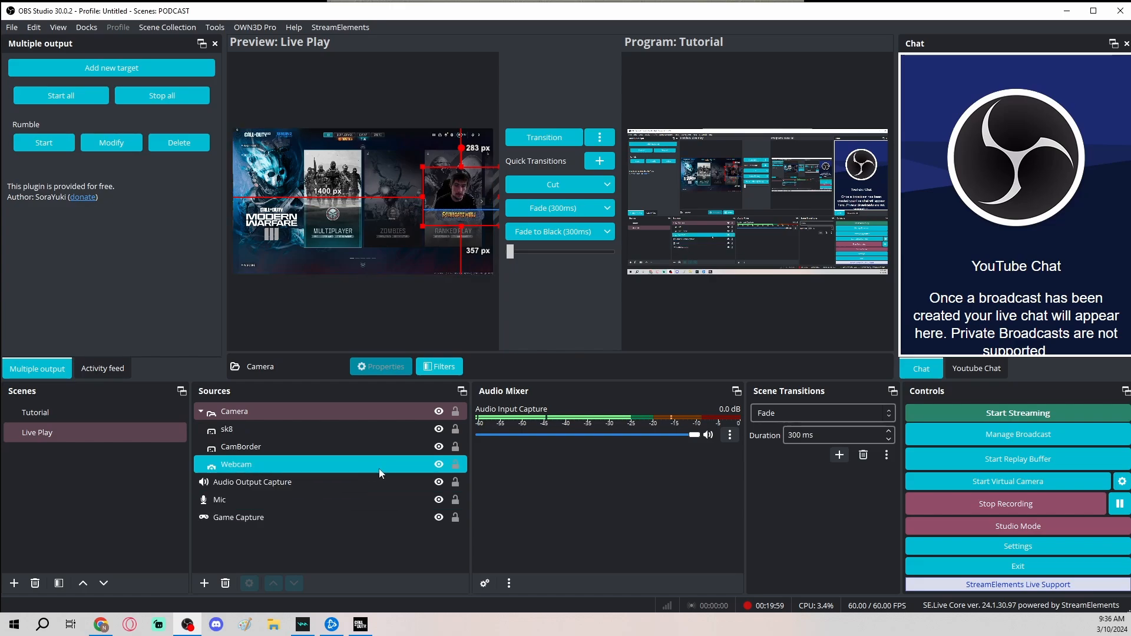
pyautogui.click(302, 502)
pyautogui.click(318, 517)
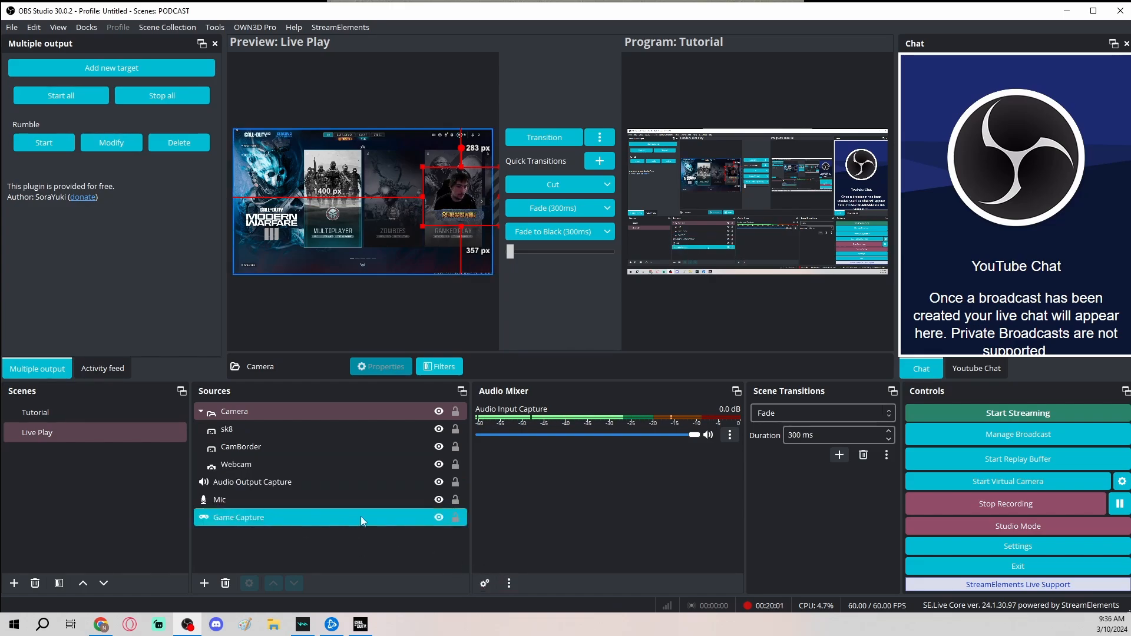
pyautogui.click(335, 488)
pyautogui.click(344, 495)
pyautogui.click(383, 463)
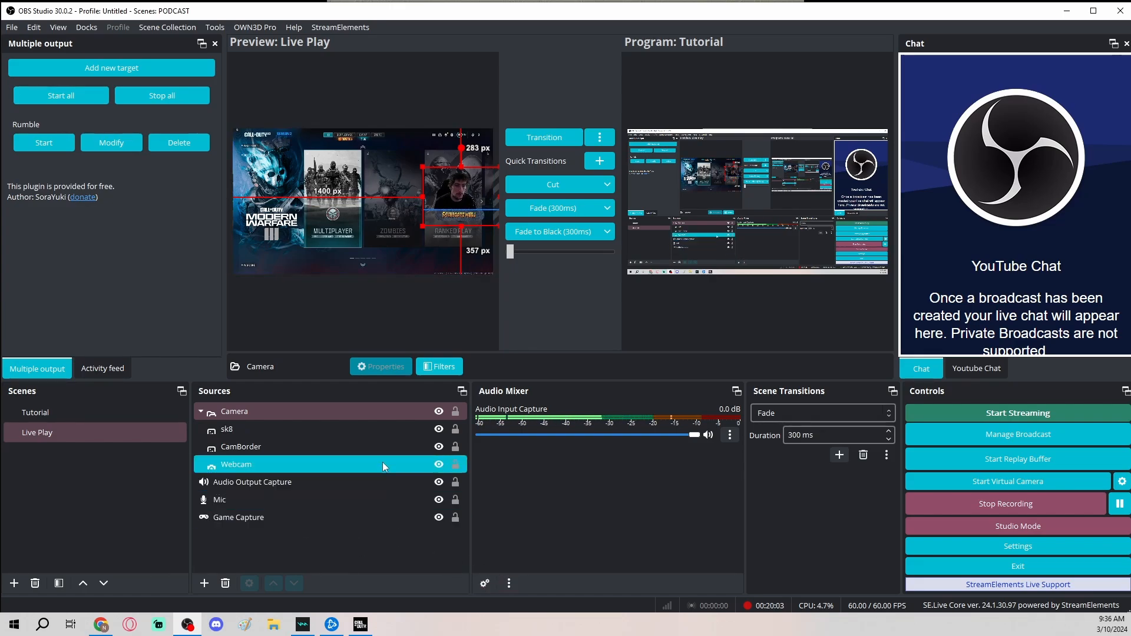
pyautogui.click(353, 478)
pyautogui.click(298, 406)
pyautogui.click(304, 478)
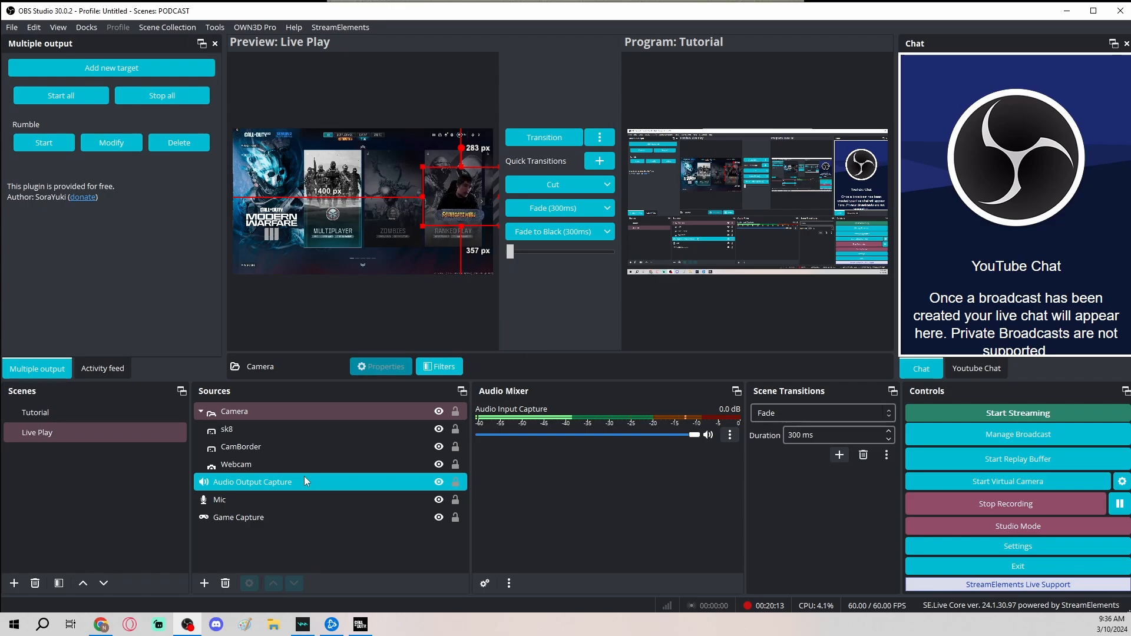
pyautogui.click(372, 565)
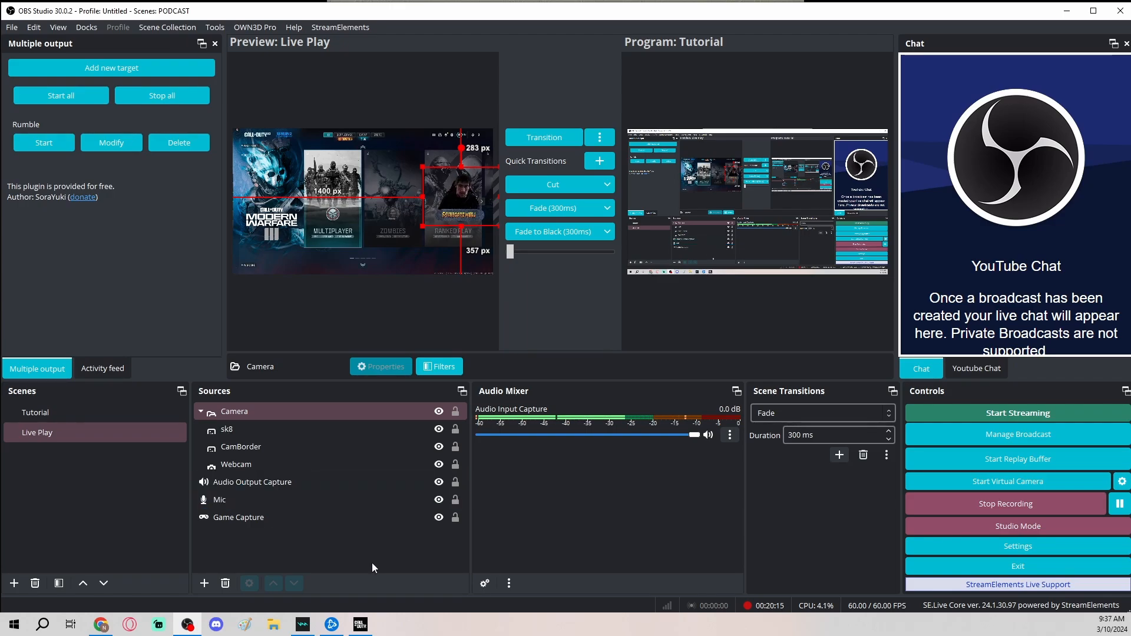
pyautogui.click(403, 502)
# Add an Application Audio Capture (BETA) source named Discord to the Live Play scene, capturing the Discord.exe window
pyautogui.click(201, 586)
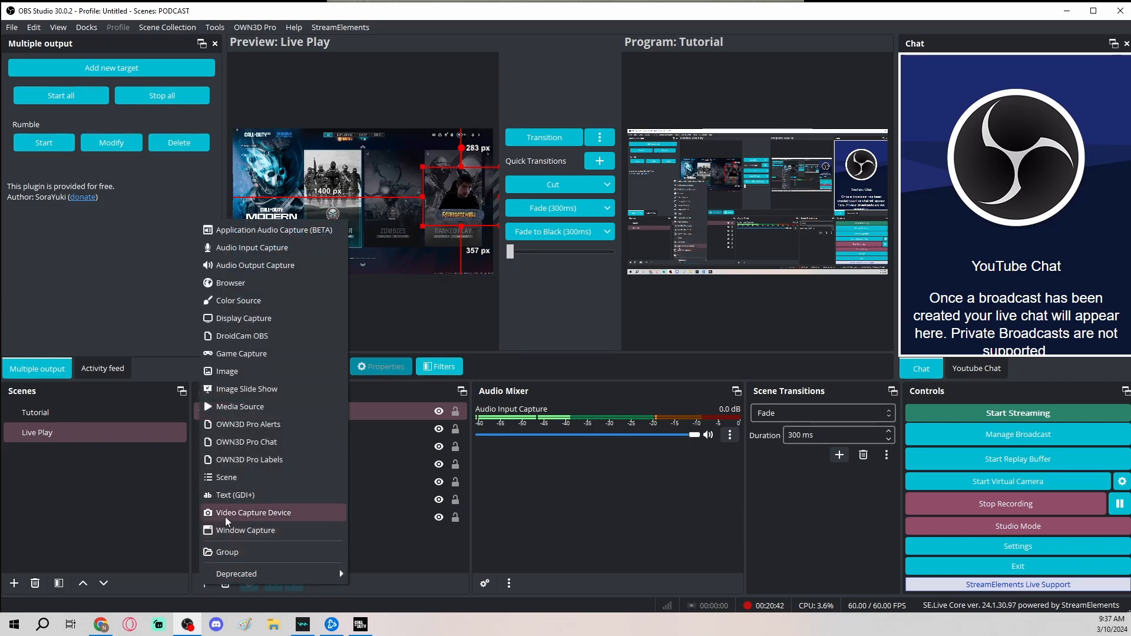
pyautogui.click(317, 235)
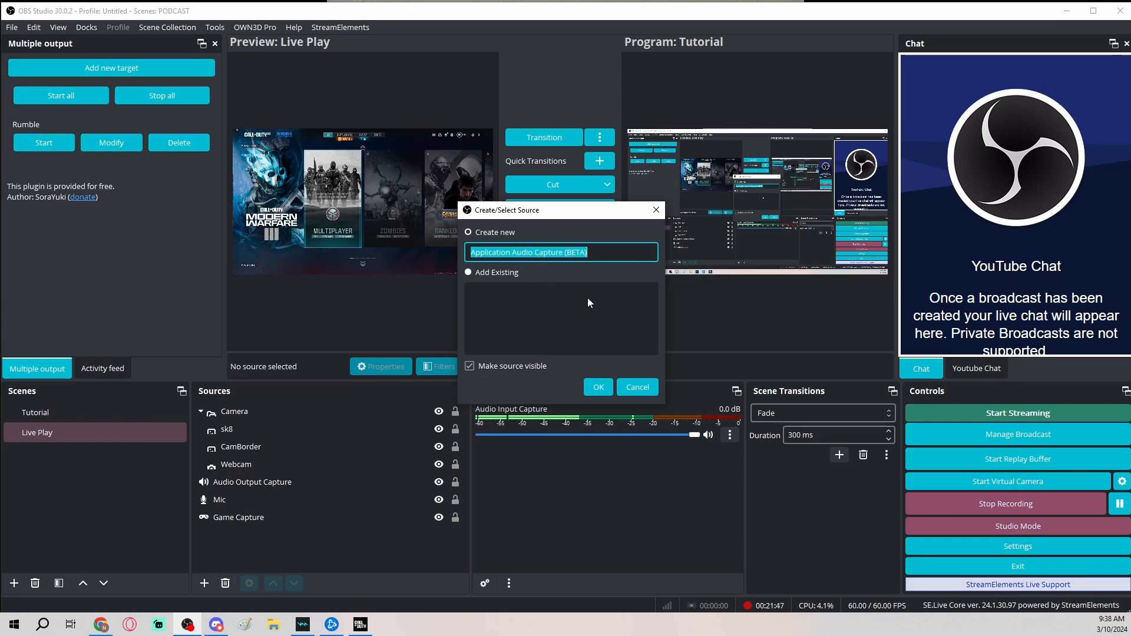
pyautogui.write('Discord')
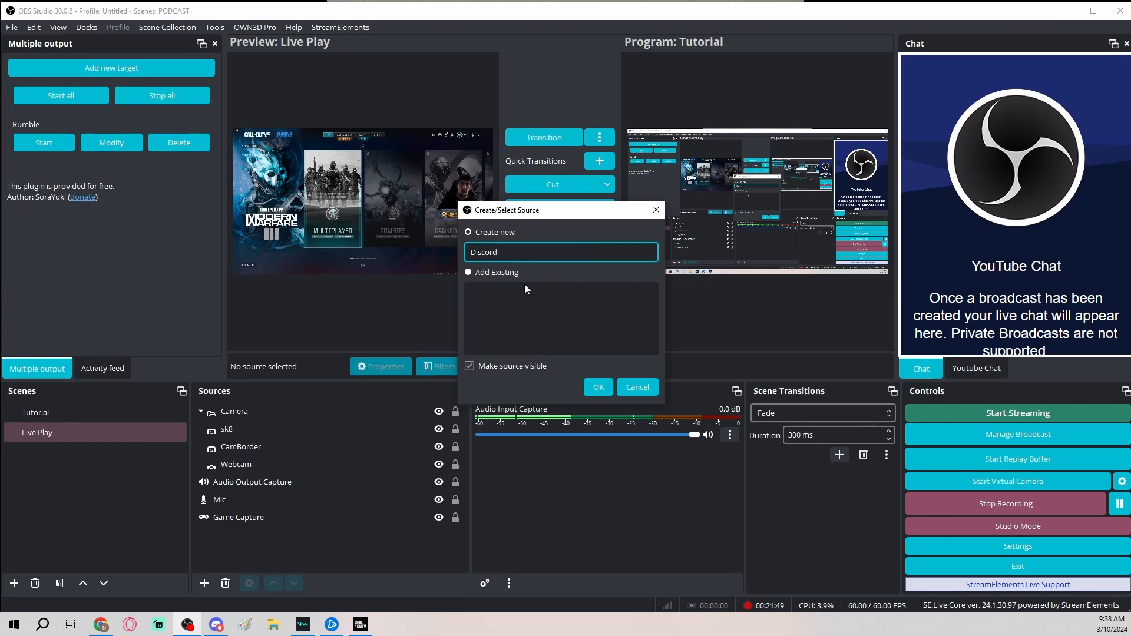
pyautogui.click(596, 386)
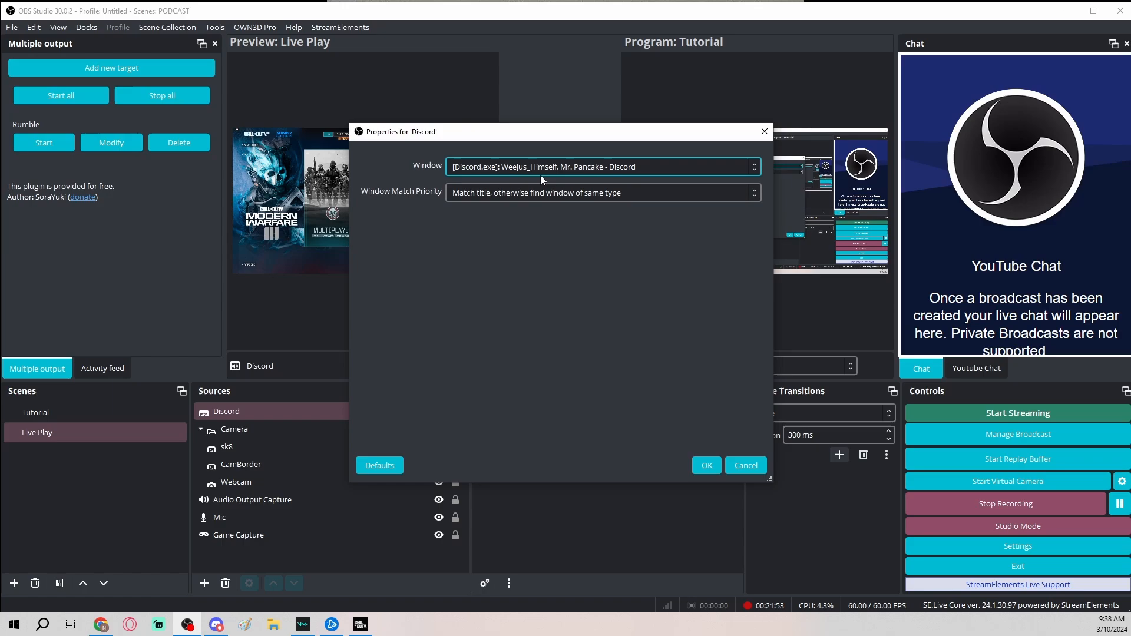
pyautogui.click(577, 171)
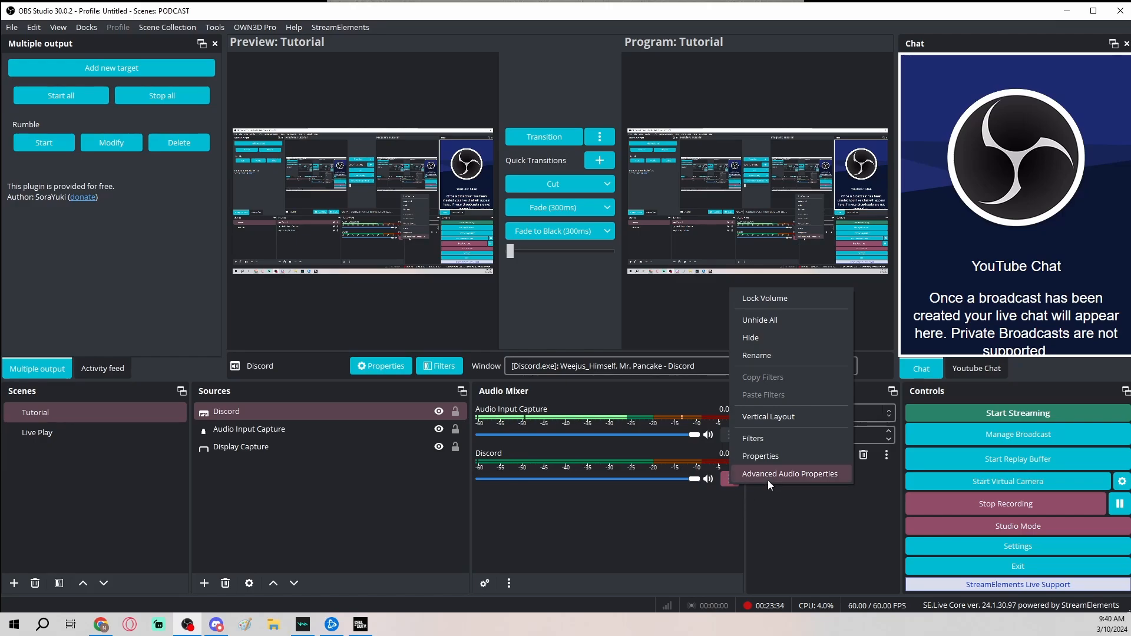
# Check which application windows the Tutorial scene's Discord audio source can capture, leaving its properties unsaved
pyautogui.click(763, 455)
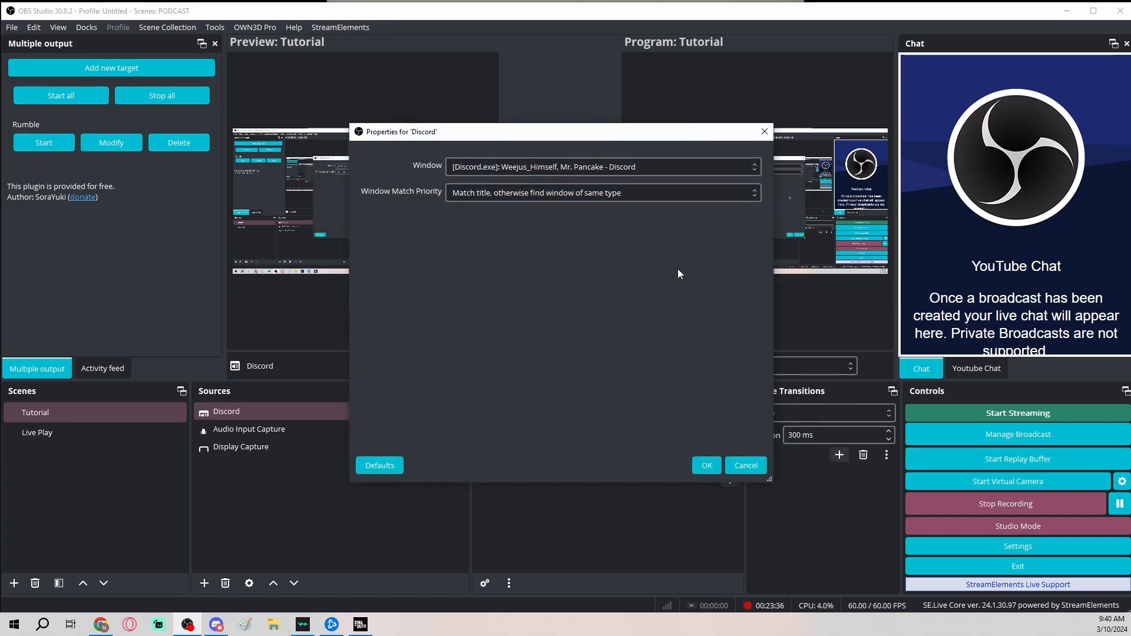
pyautogui.click(565, 170)
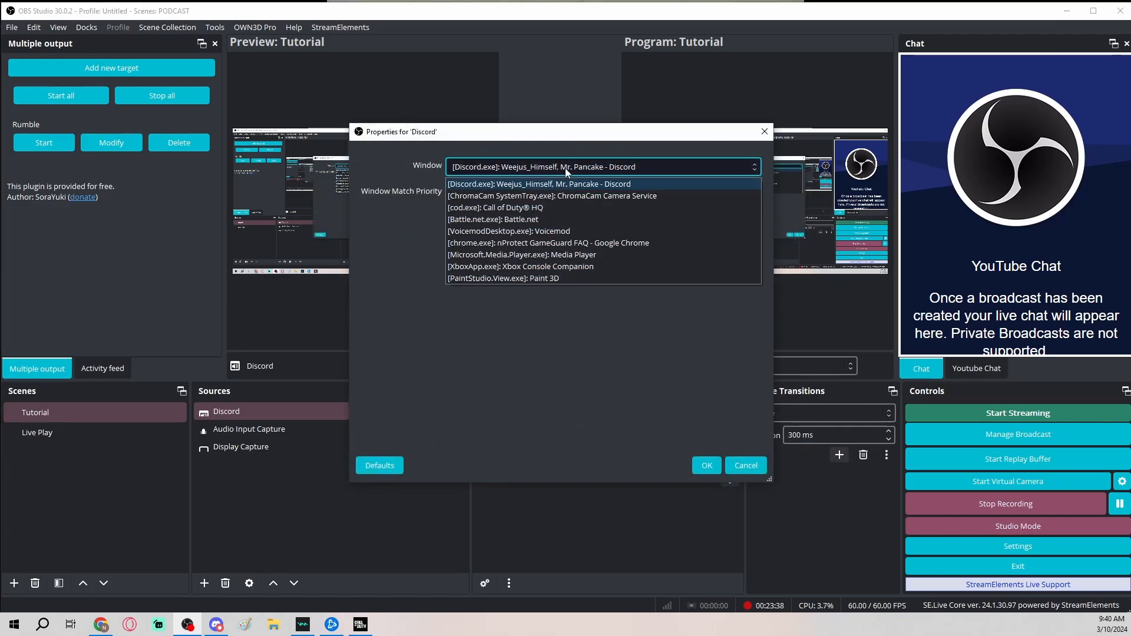
pyautogui.click(566, 167)
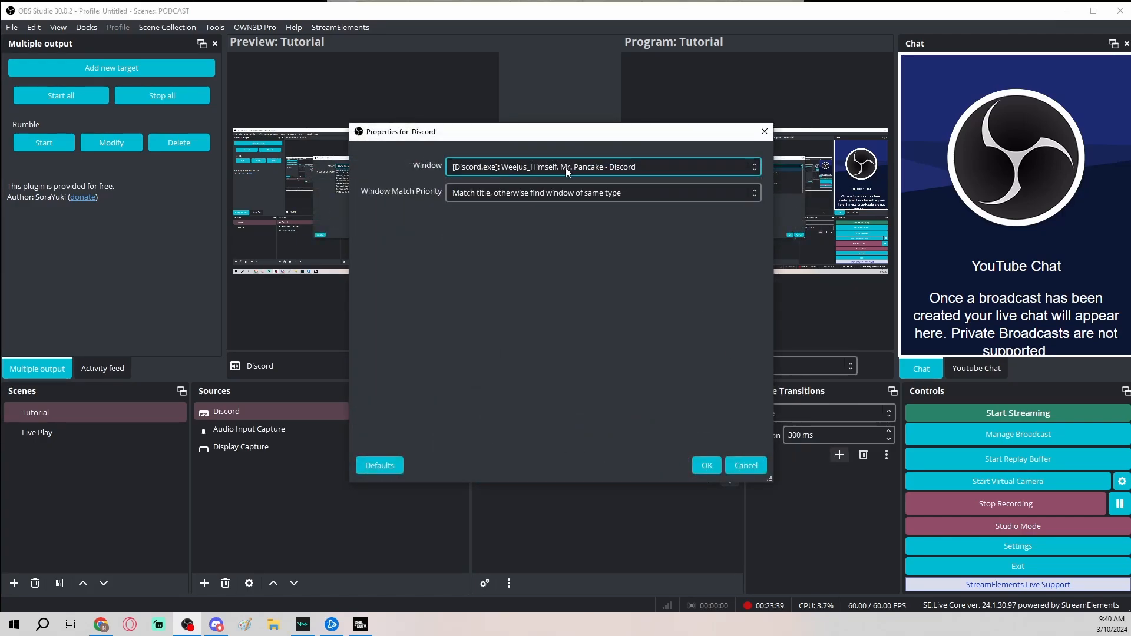
pyautogui.click(747, 463)
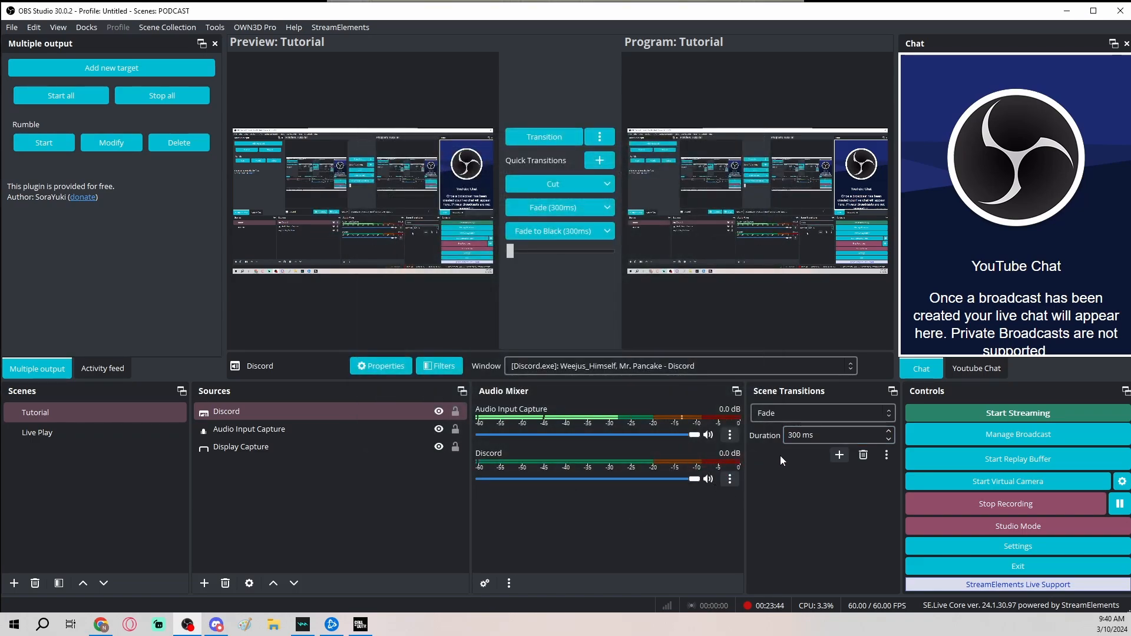
# Review the audio filter types available for the Discord source without adding one
pyautogui.click(730, 479)
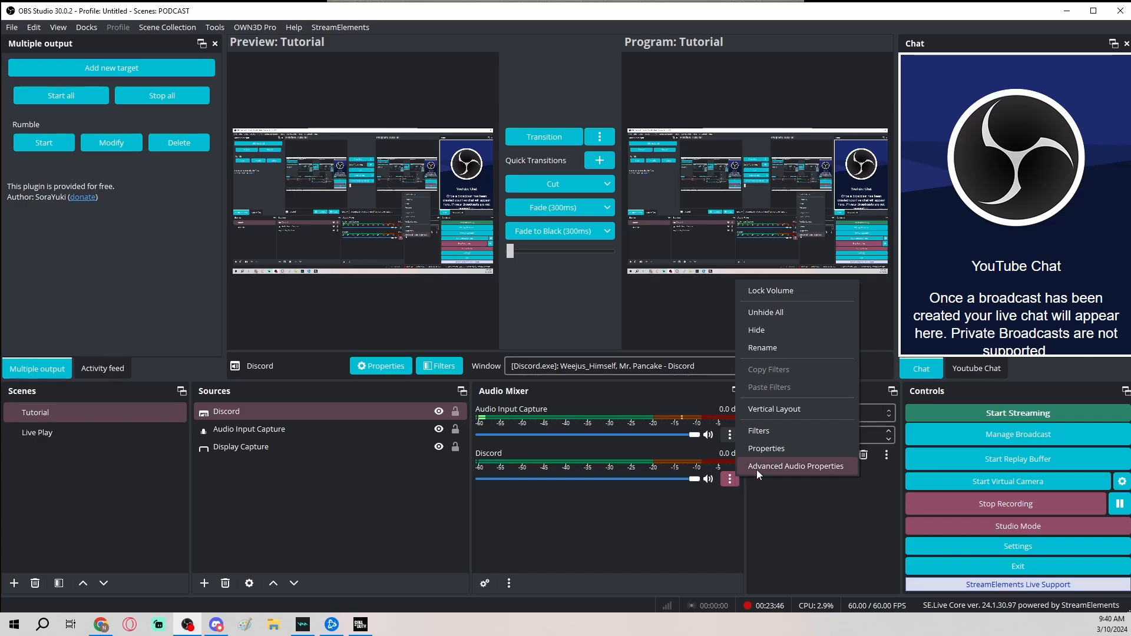
pyautogui.click(781, 439)
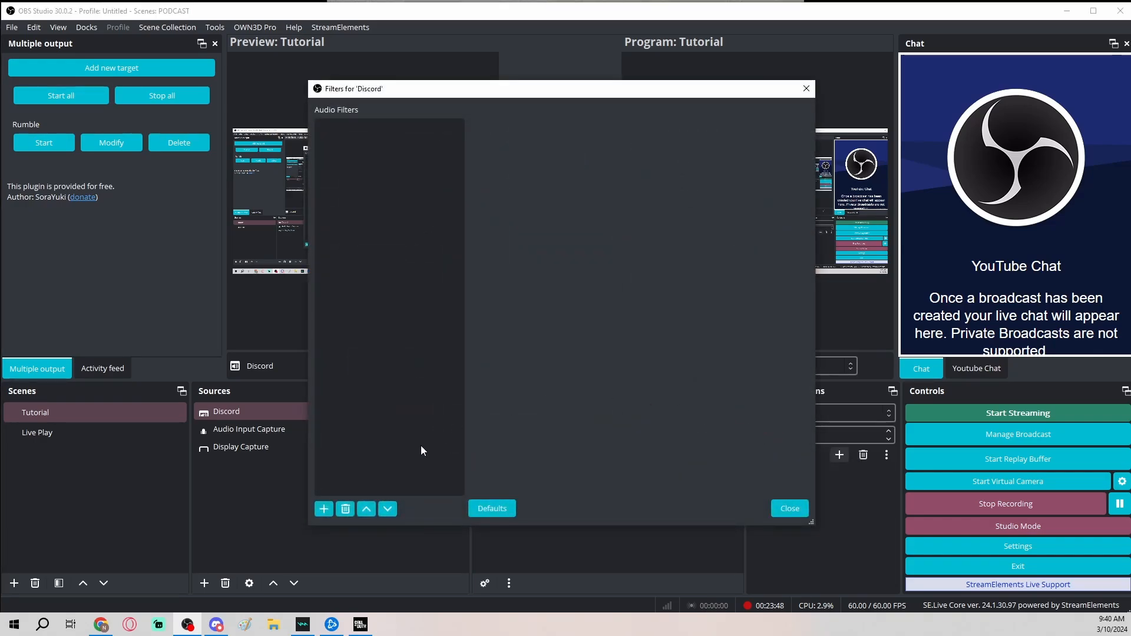
pyautogui.click(325, 509)
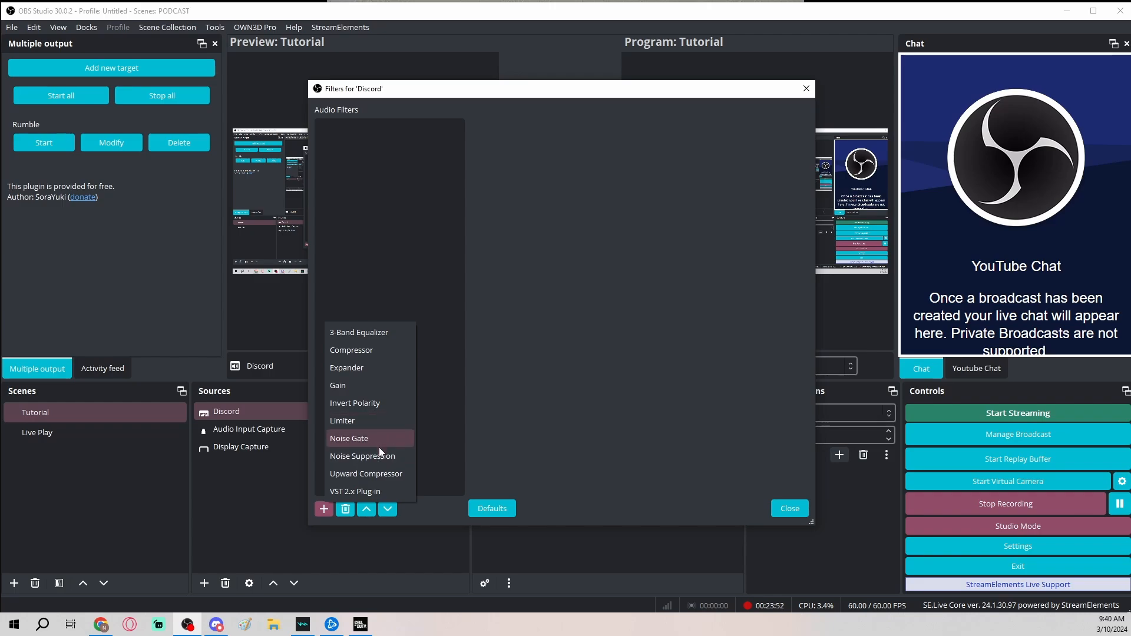
pyautogui.click(798, 510)
pyautogui.click(789, 508)
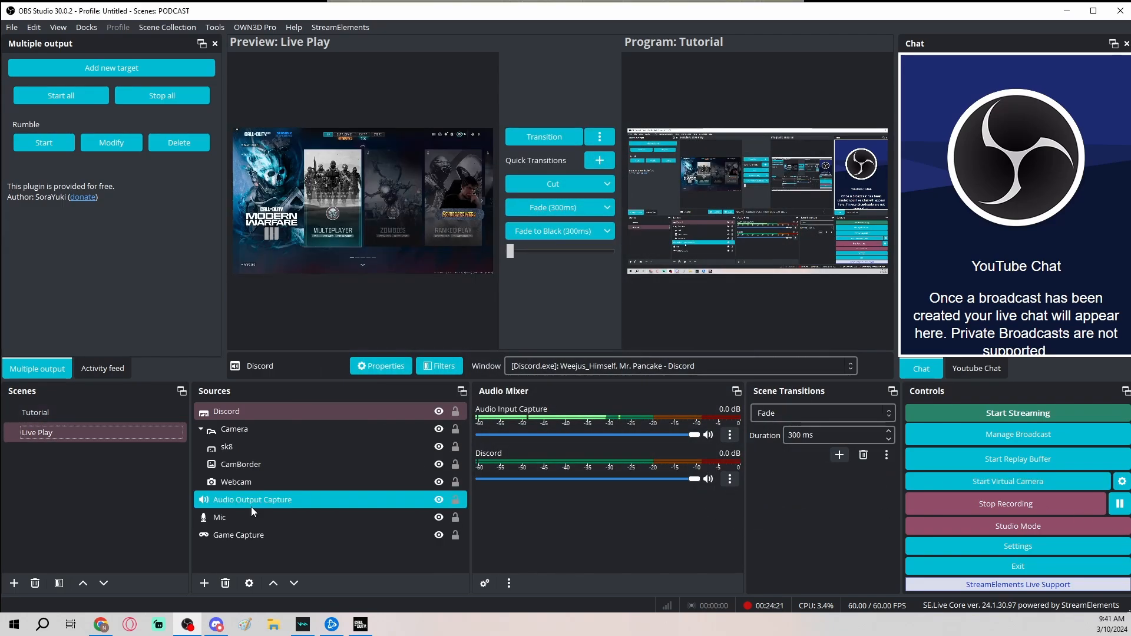
pyautogui.click(249, 515)
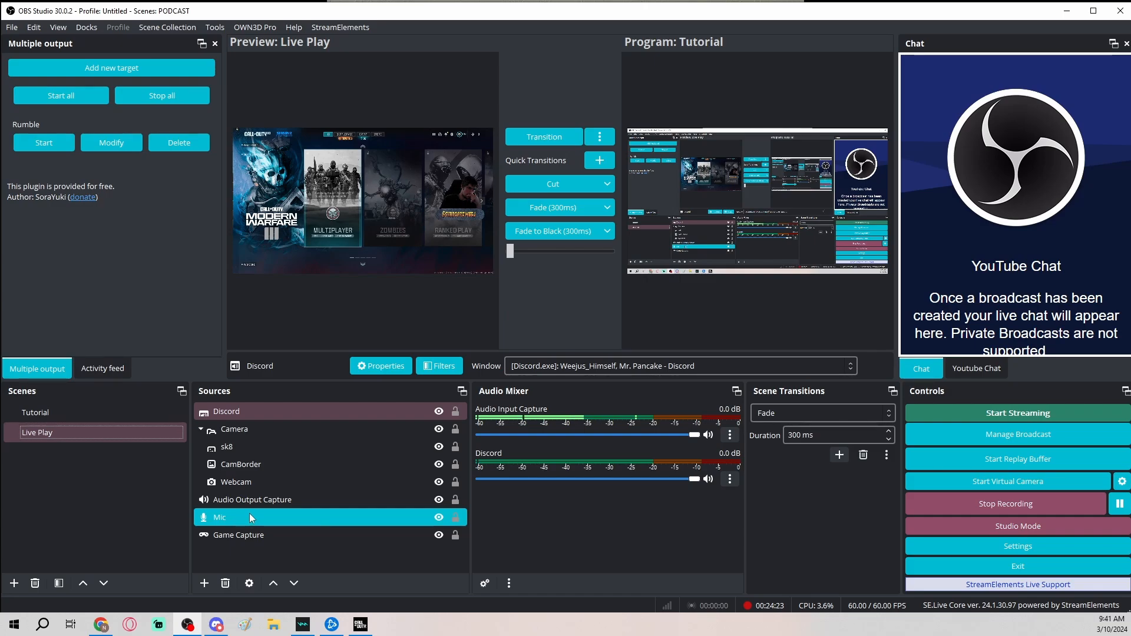
pyautogui.click(257, 505)
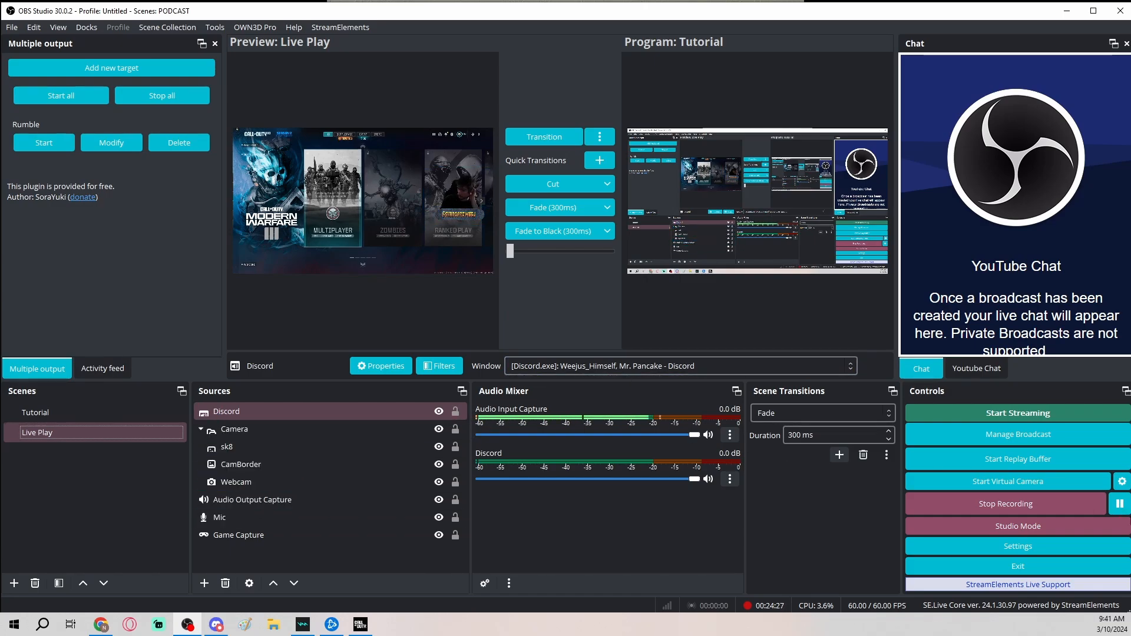
# Examine the streaming output settings, including the video encoder, rate control, bitrate, keyframe interval, preset, tuning and multipass mode
pyautogui.click(995, 550)
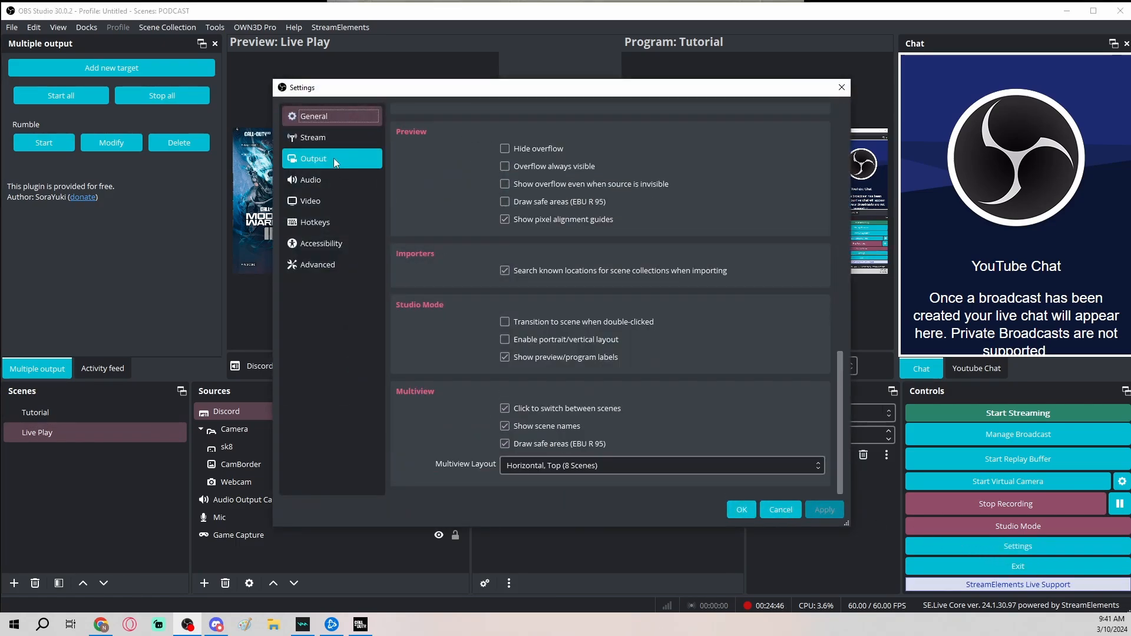
pyautogui.click(330, 157)
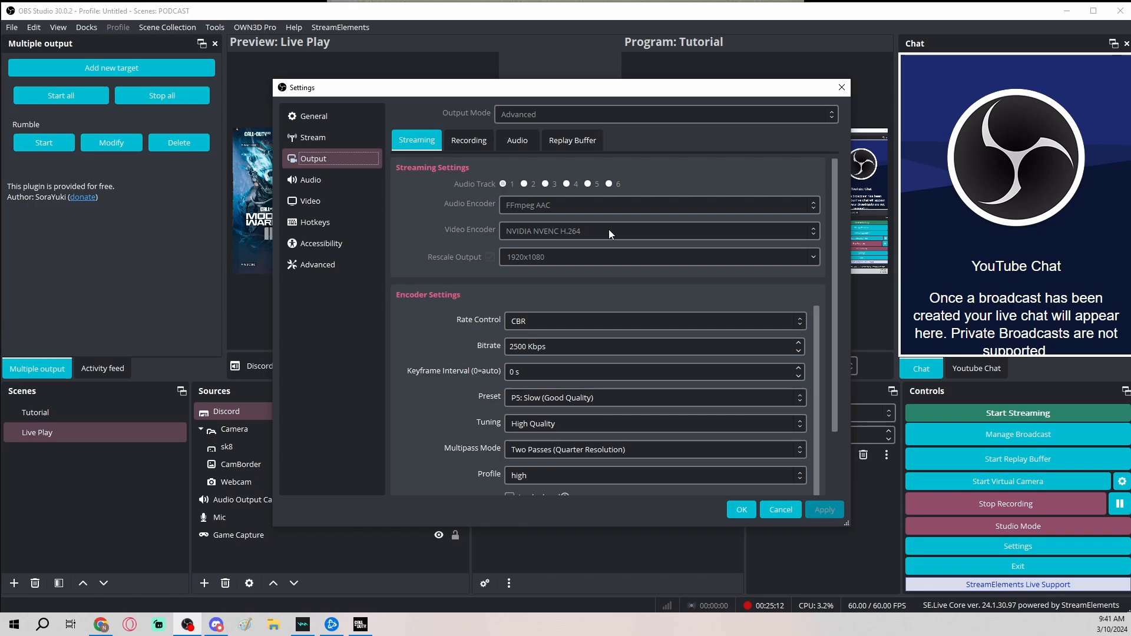
pyautogui.scroll(-1, 614, 235)
pyautogui.scroll(1, 619, 232)
pyautogui.scroll(-1, 636, 239)
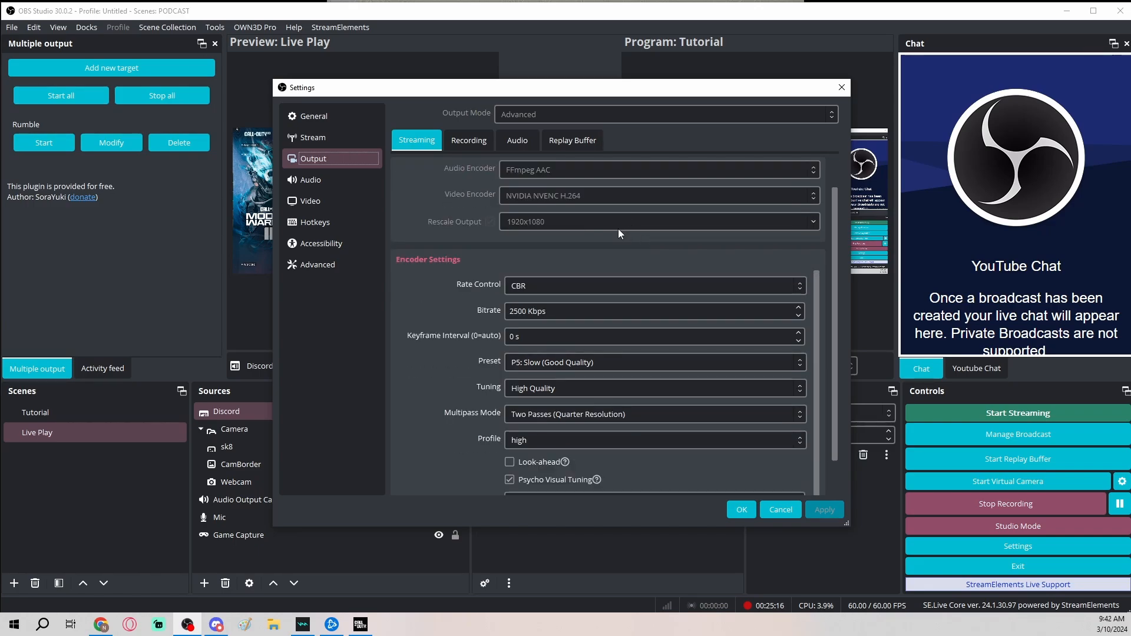
pyautogui.scroll(-1, 607, 236)
pyautogui.scroll(2, 525, 276)
pyautogui.scroll(-1, 542, 271)
pyautogui.scroll(1, 555, 269)
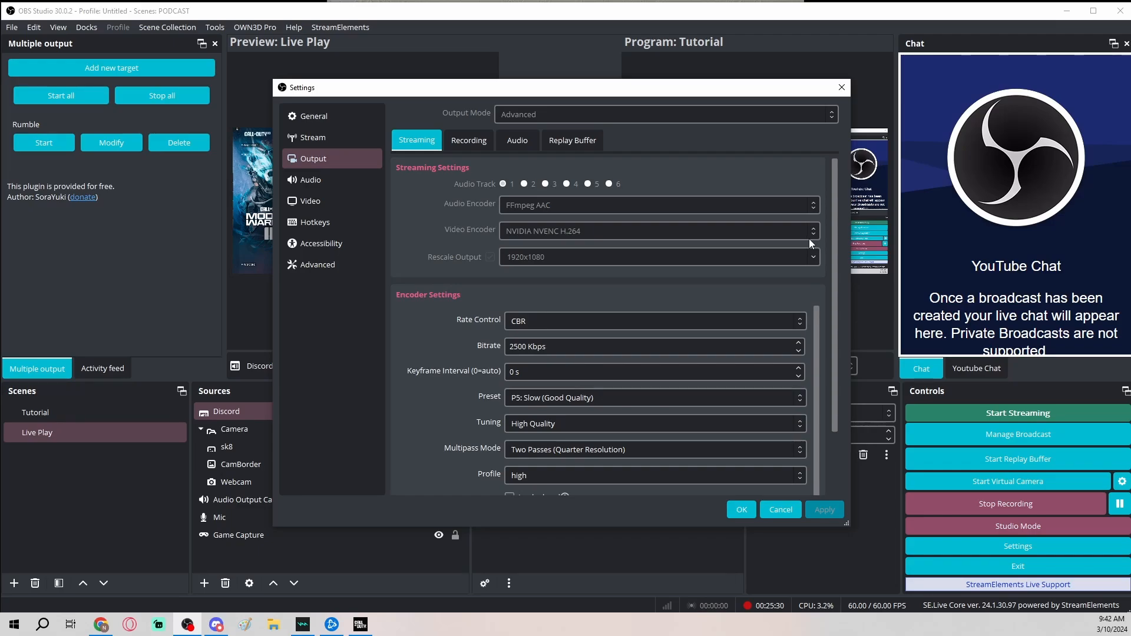
pyautogui.scroll(-2, 808, 239)
pyautogui.scroll(2, 758, 225)
pyautogui.scroll(-3, 588, 239)
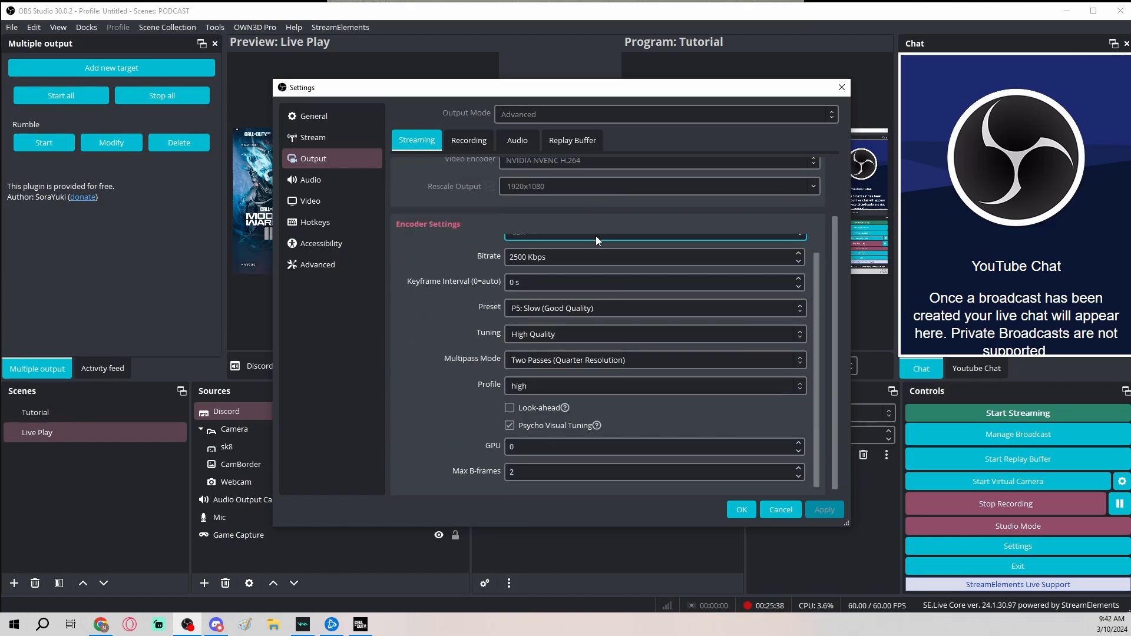
pyautogui.scroll(-1, 743, 352)
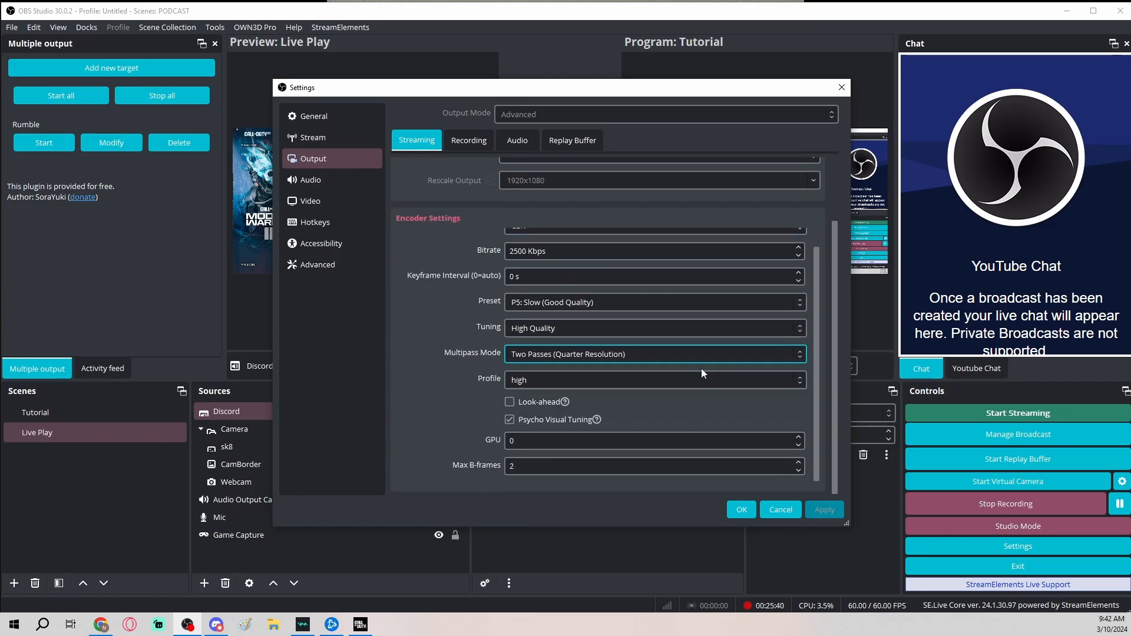
pyautogui.scroll(1, 701, 368)
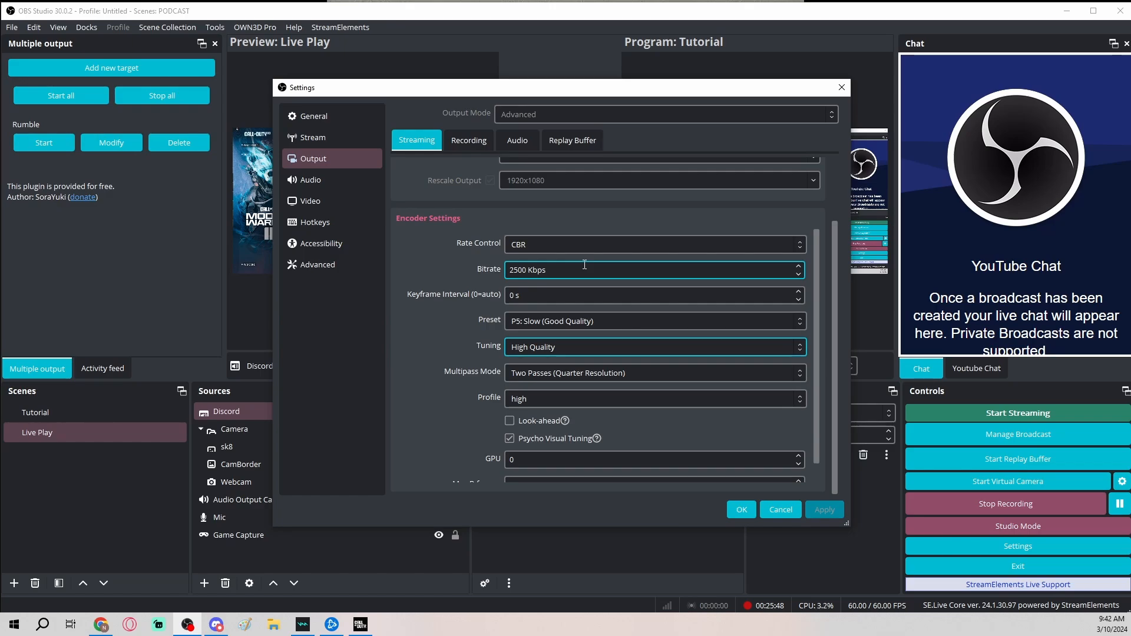
pyautogui.scroll(-1, 565, 258)
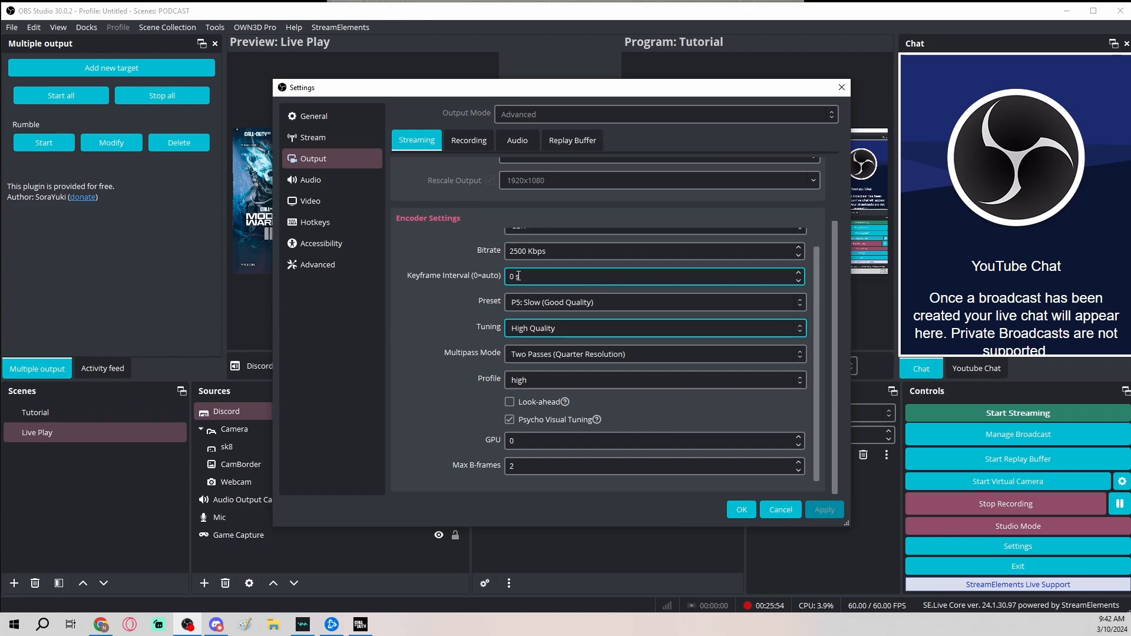
pyautogui.scroll(3, 453, 297)
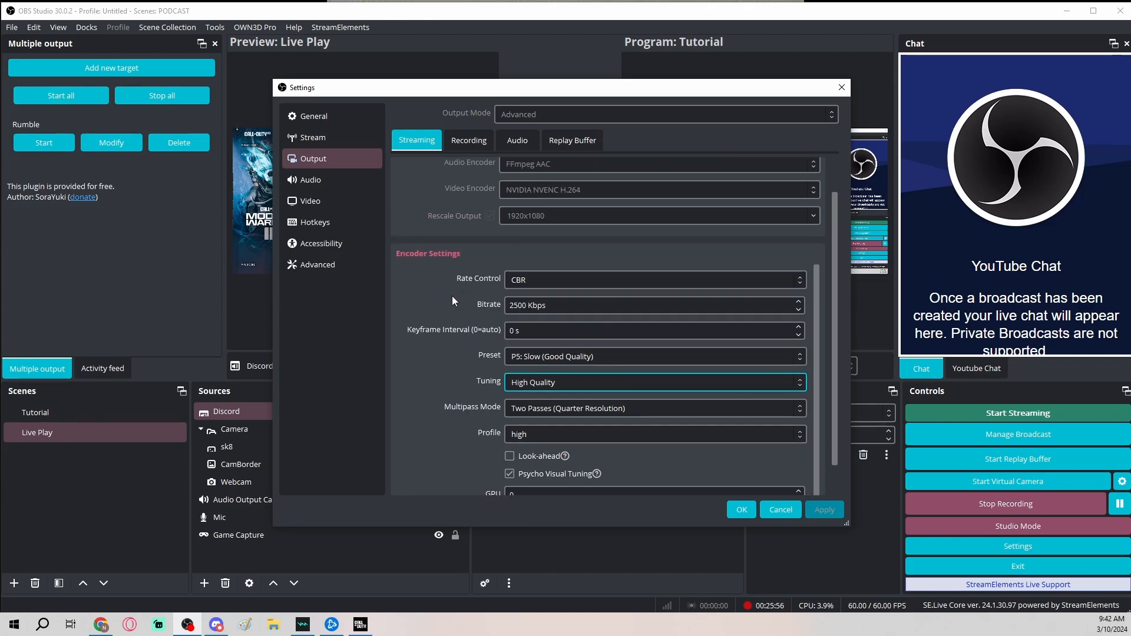
pyautogui.scroll(-3, 451, 297)
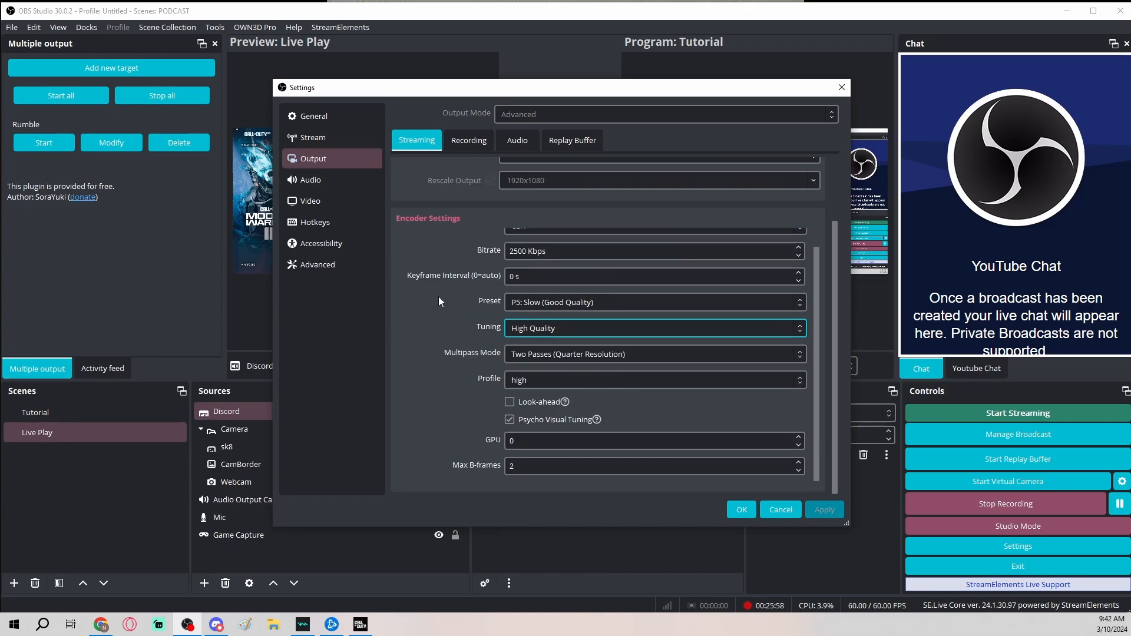
pyautogui.scroll(1, 450, 288)
pyautogui.scroll(-1, 452, 291)
pyautogui.scroll(4, 459, 284)
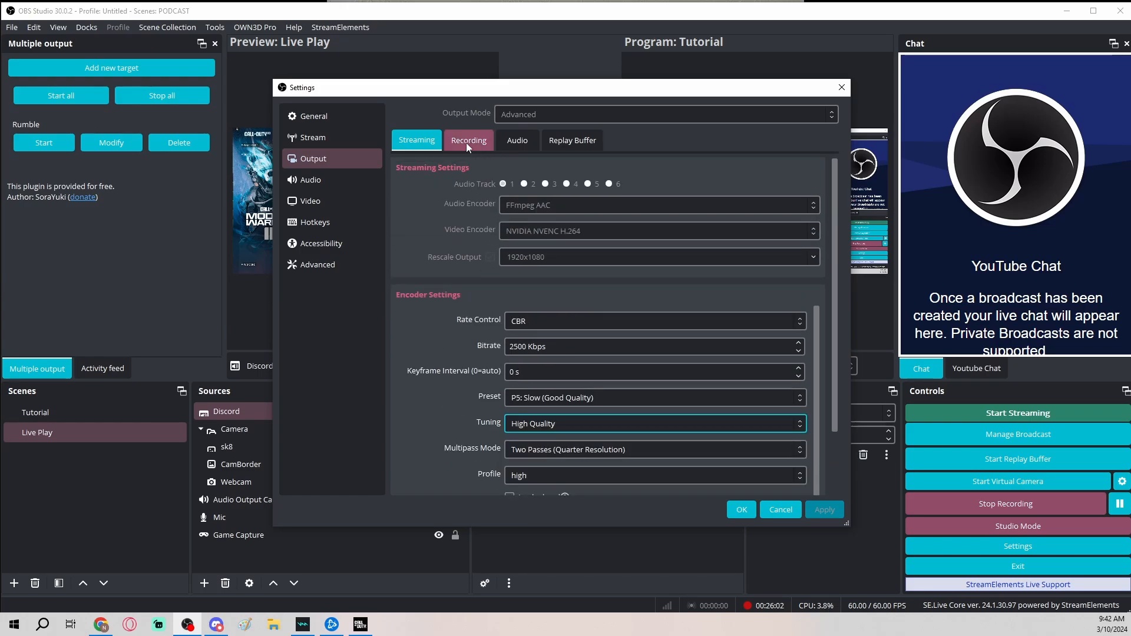
# Examine the recording output settings, including recording path, format, encoders and audio tracks, compare them with the streaming settings, and close the settings
pyautogui.click(468, 142)
pyautogui.click(422, 144)
pyautogui.click(465, 143)
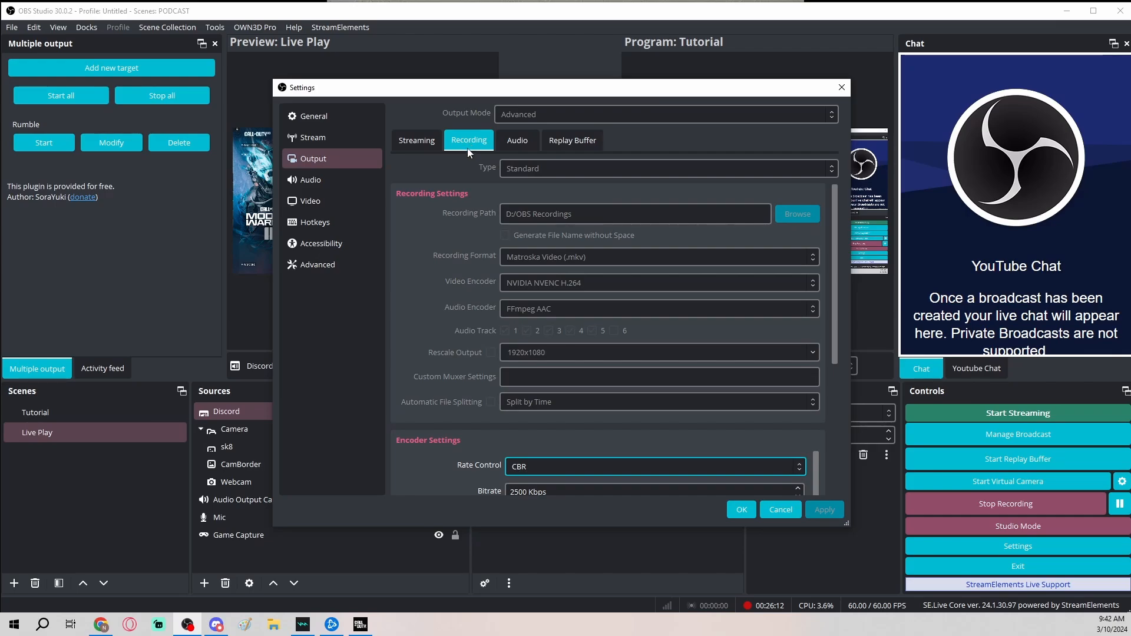
pyautogui.scroll(-1, 465, 213)
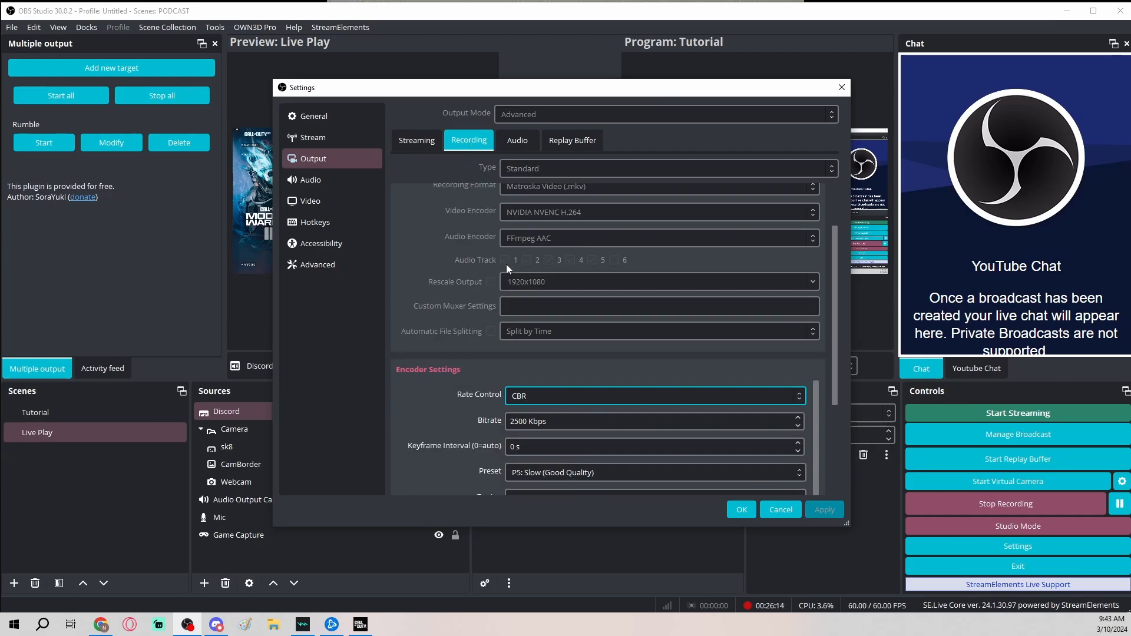
pyautogui.scroll(1, 573, 271)
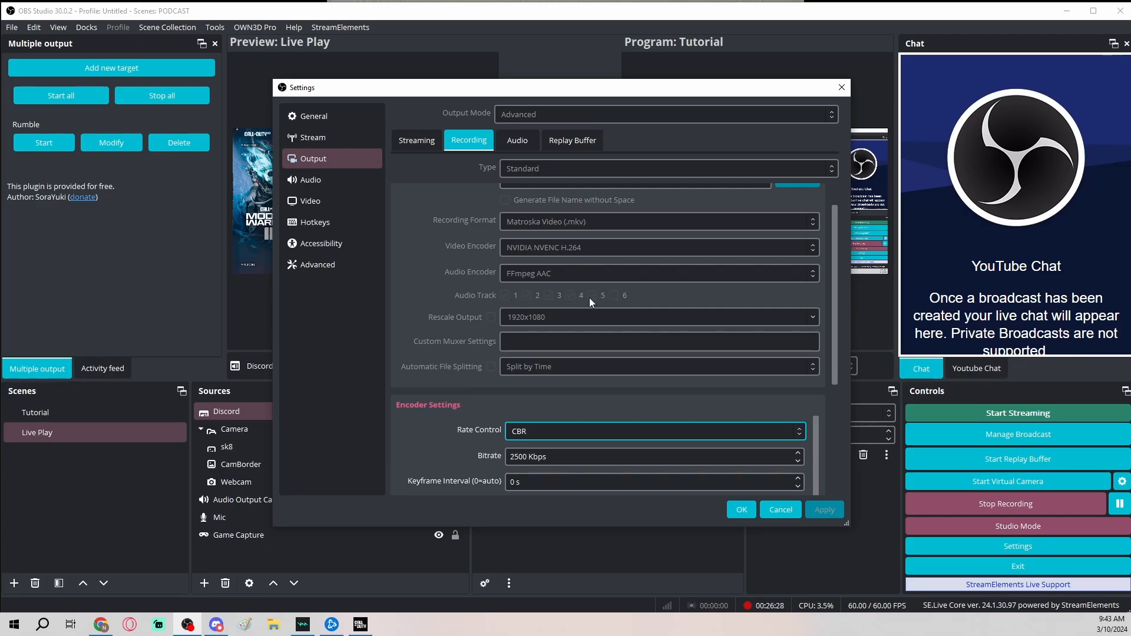
pyautogui.scroll(1, 553, 285)
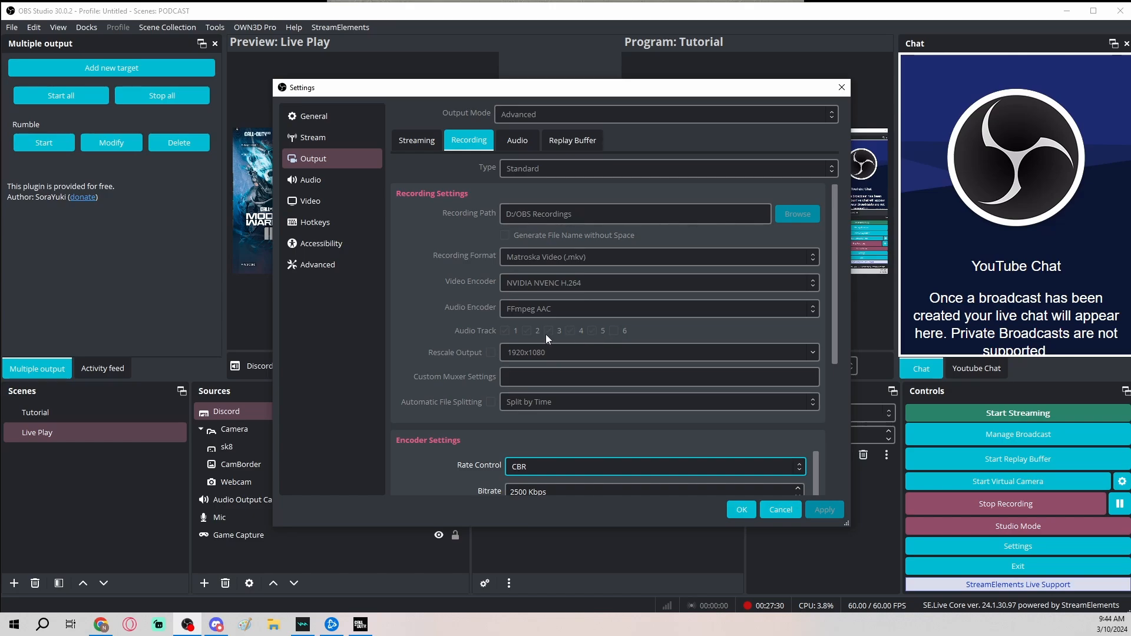
pyautogui.scroll(-1, 570, 298)
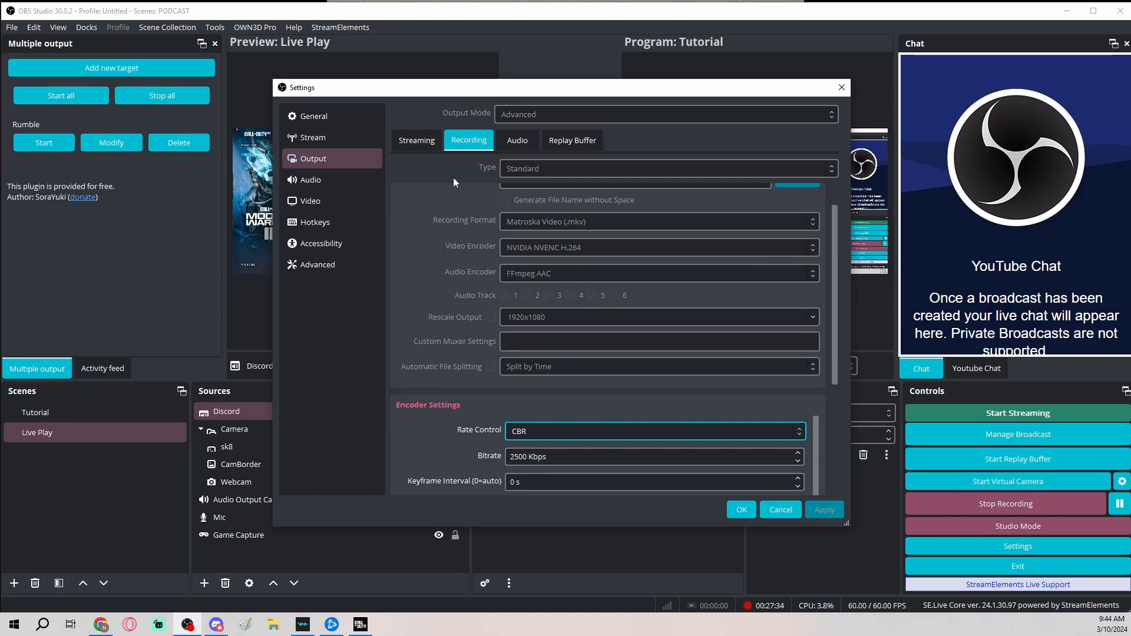
pyautogui.click(417, 140)
pyautogui.click(469, 140)
pyautogui.scroll(1, 632, 282)
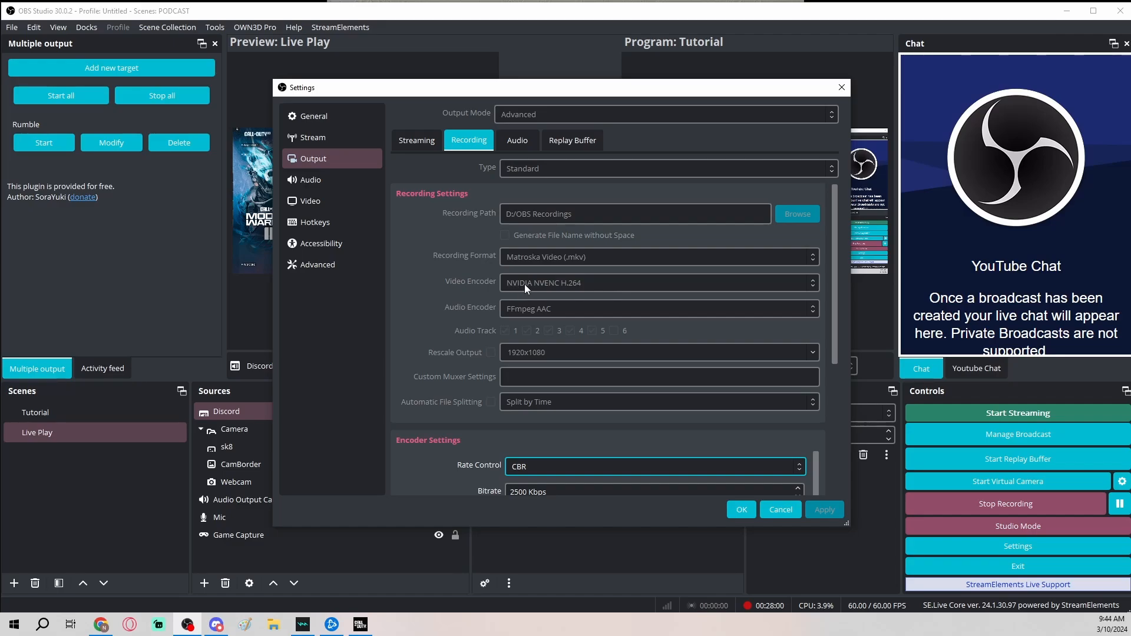
pyautogui.scroll(-1, 519, 285)
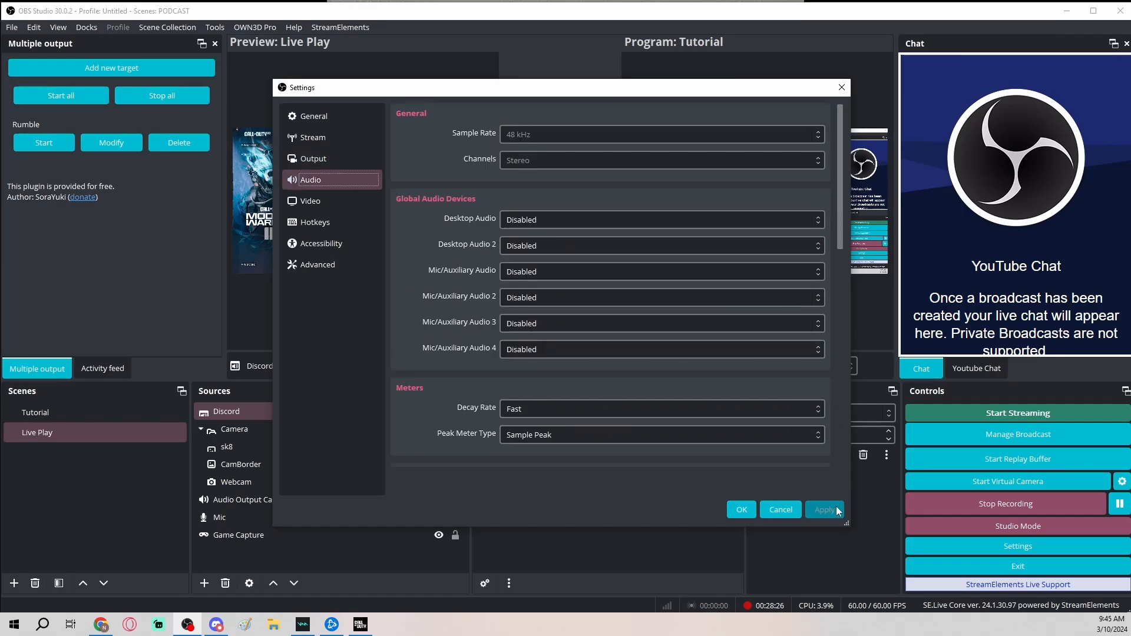
pyautogui.click(742, 509)
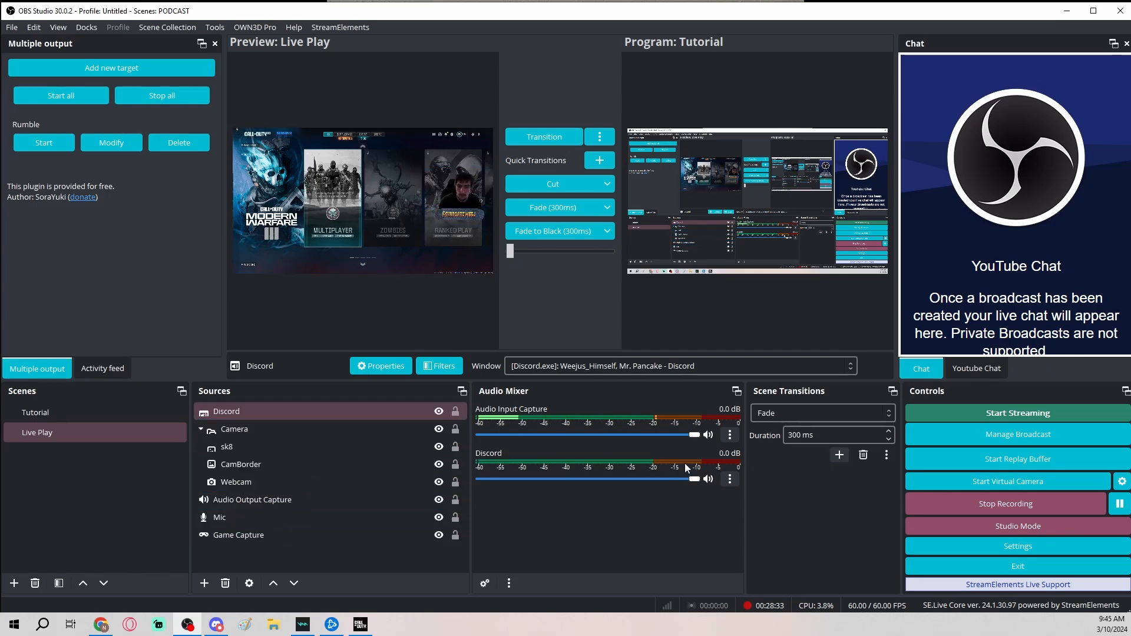
# In the advanced audio properties, remove the Discord source from audio tracks 1, 2 and 3
pyautogui.click(485, 583)
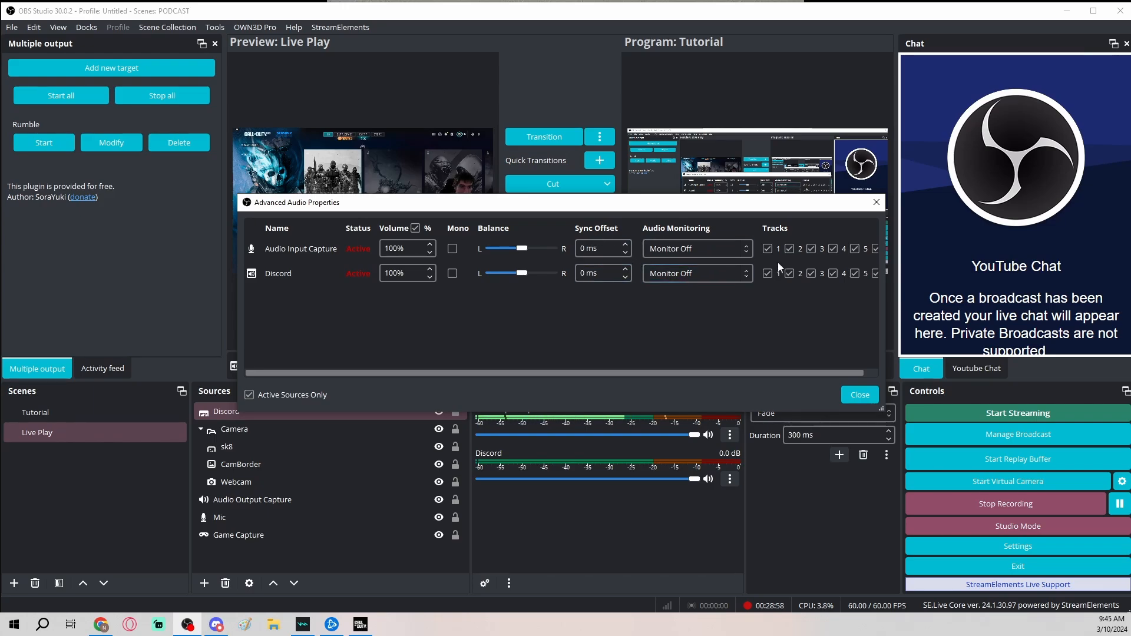
pyautogui.click(768, 273)
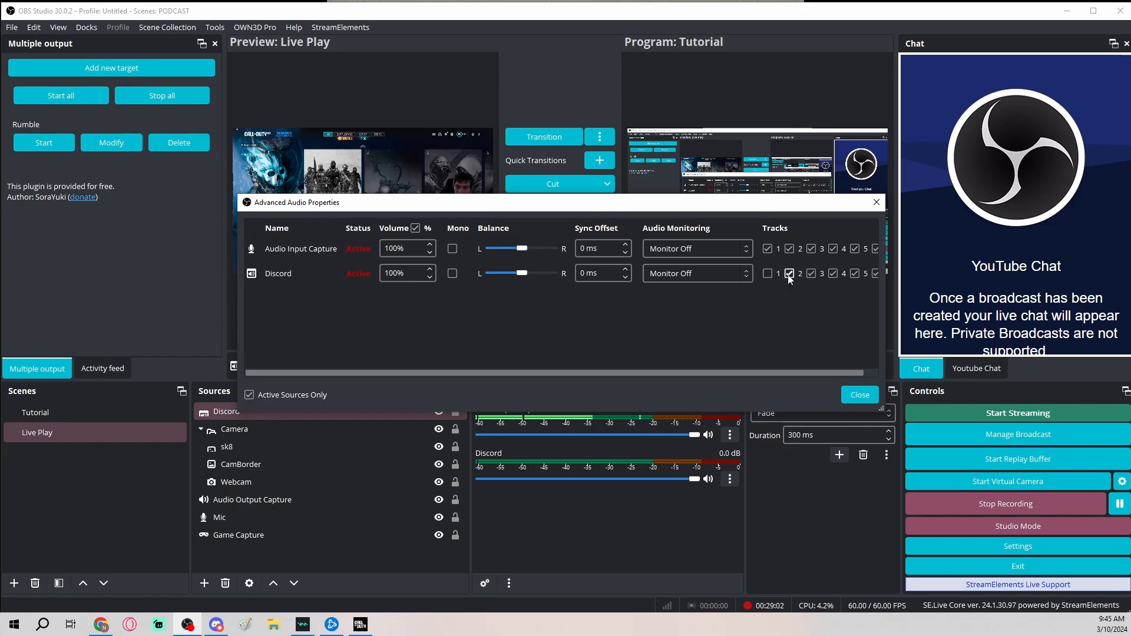
pyautogui.click(789, 273)
pyautogui.click(812, 273)
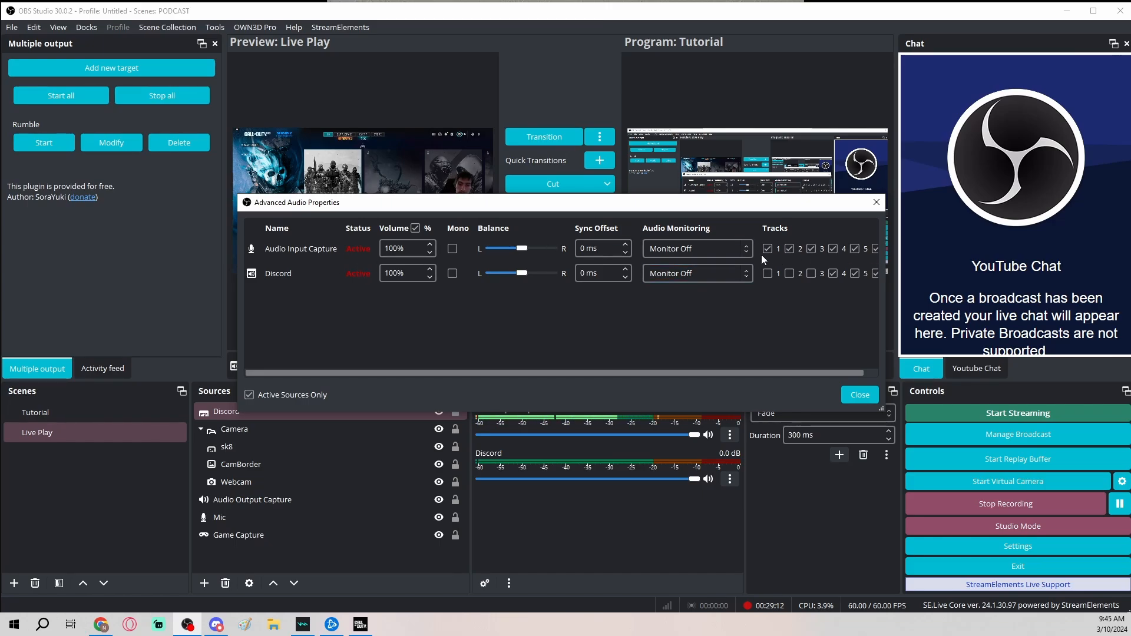
# Remove the Audio Input Capture source from audio tracks 2 through 6, leaving it assigned only to track 1
pyautogui.click(789, 249)
pyautogui.click(811, 249)
pyautogui.click(834, 250)
pyautogui.click(855, 249)
pyautogui.click(875, 249)
# Toggle the Discord source's audio tracks 5 and 6 off and back on, and close the advanced audio properties
pyautogui.click(875, 273)
pyautogui.click(854, 273)
pyautogui.click(428, 464)
pyautogui.click(876, 274)
pyautogui.click(855, 273)
pyautogui.click(852, 395)
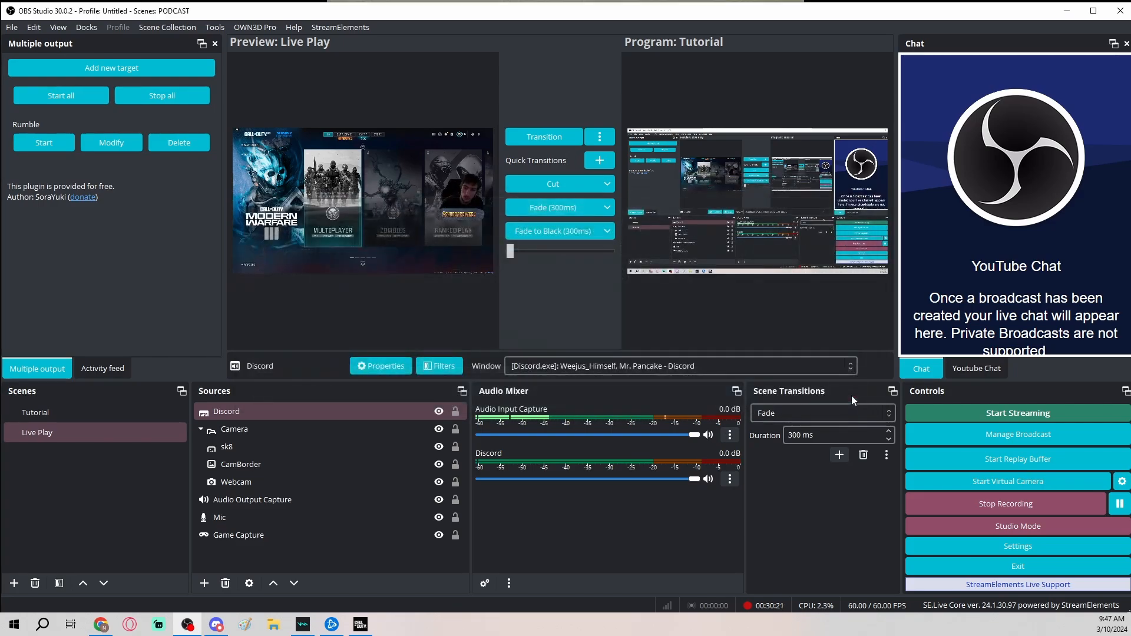
# Review the available streaming services in the stream settings and leave the settings without changing the service
pyautogui.click(1043, 550)
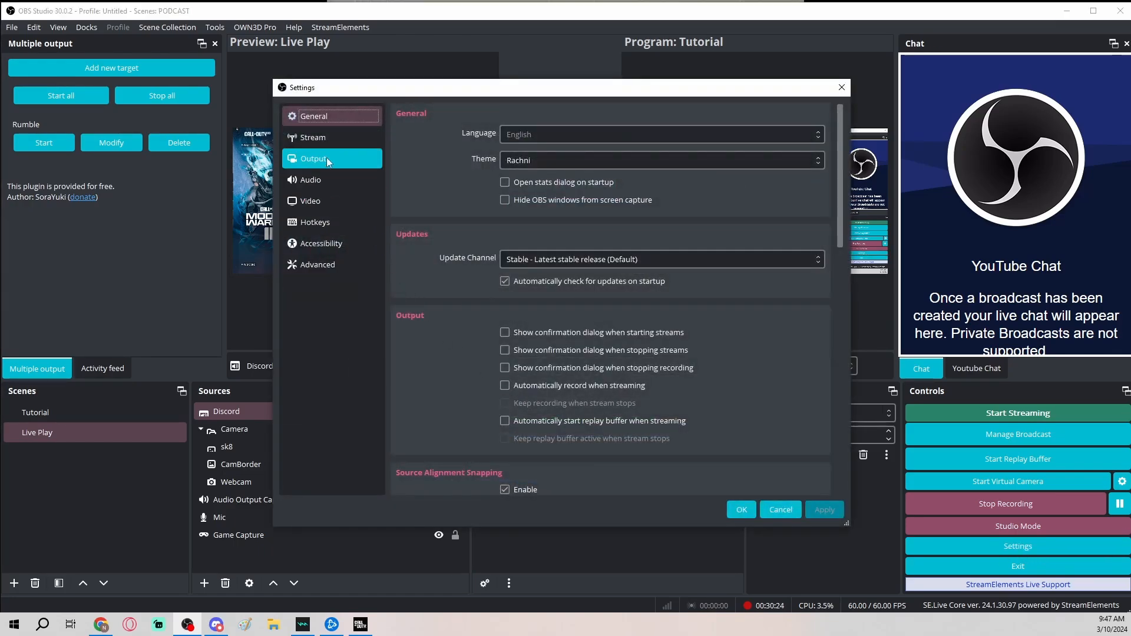
pyautogui.click(327, 137)
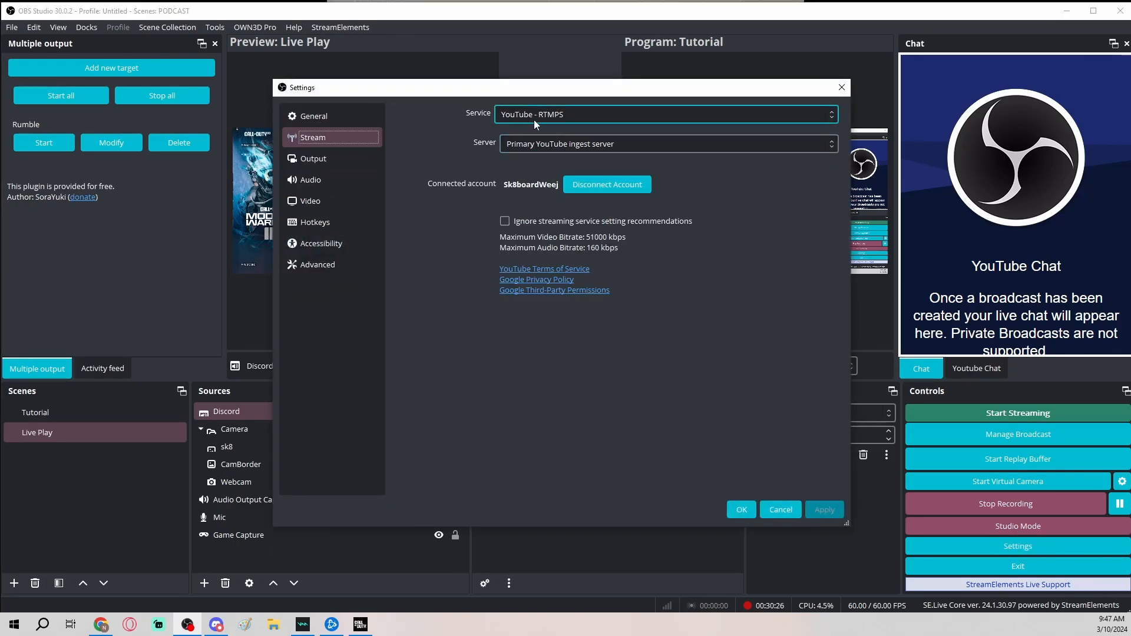
pyautogui.click(549, 115)
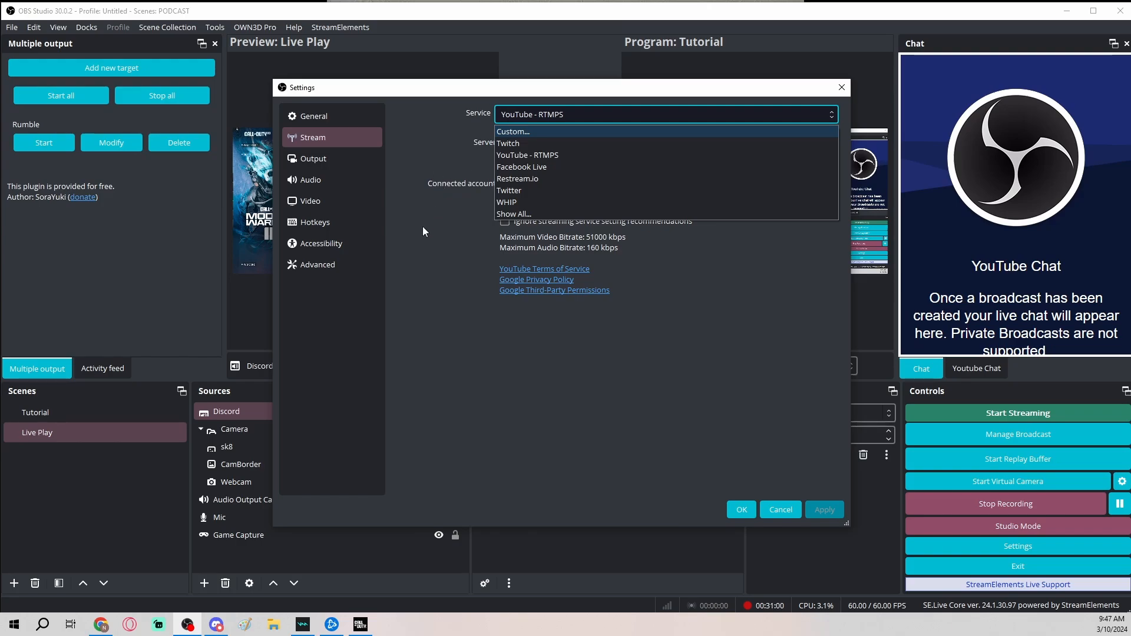
pyautogui.click(793, 511)
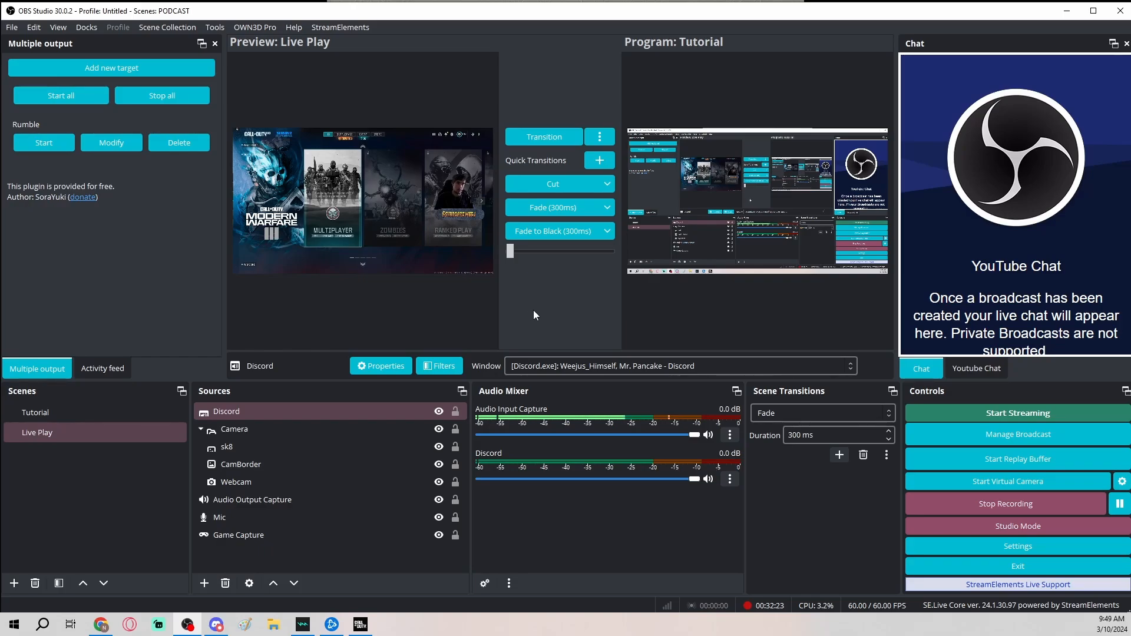
# Transition the Live Play scene from preview to the program output
pyautogui.click(560, 137)
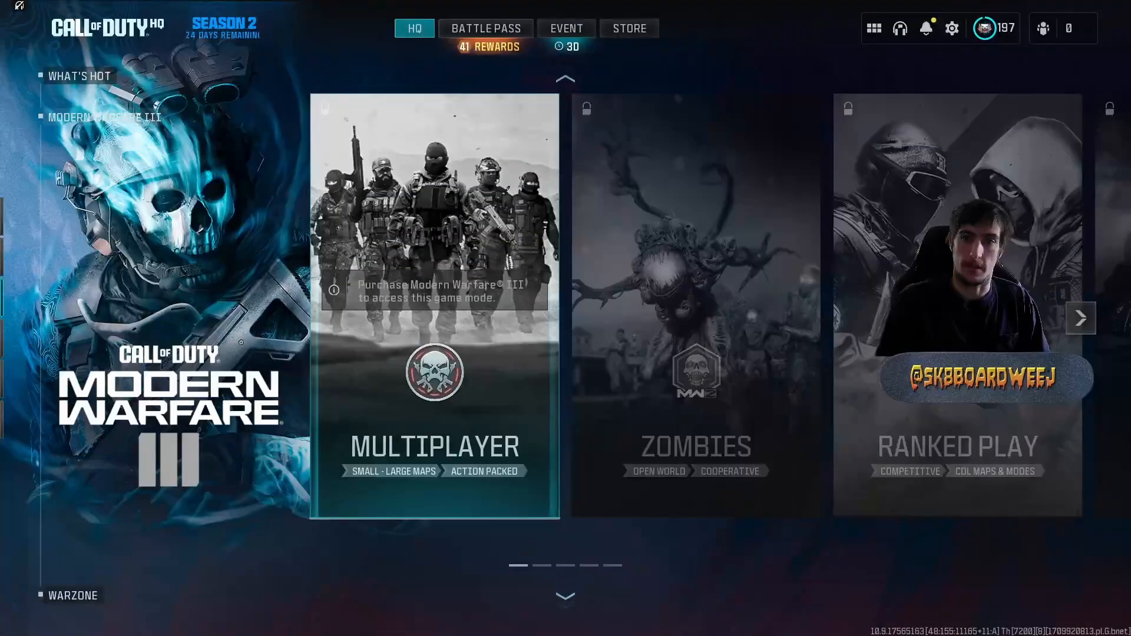